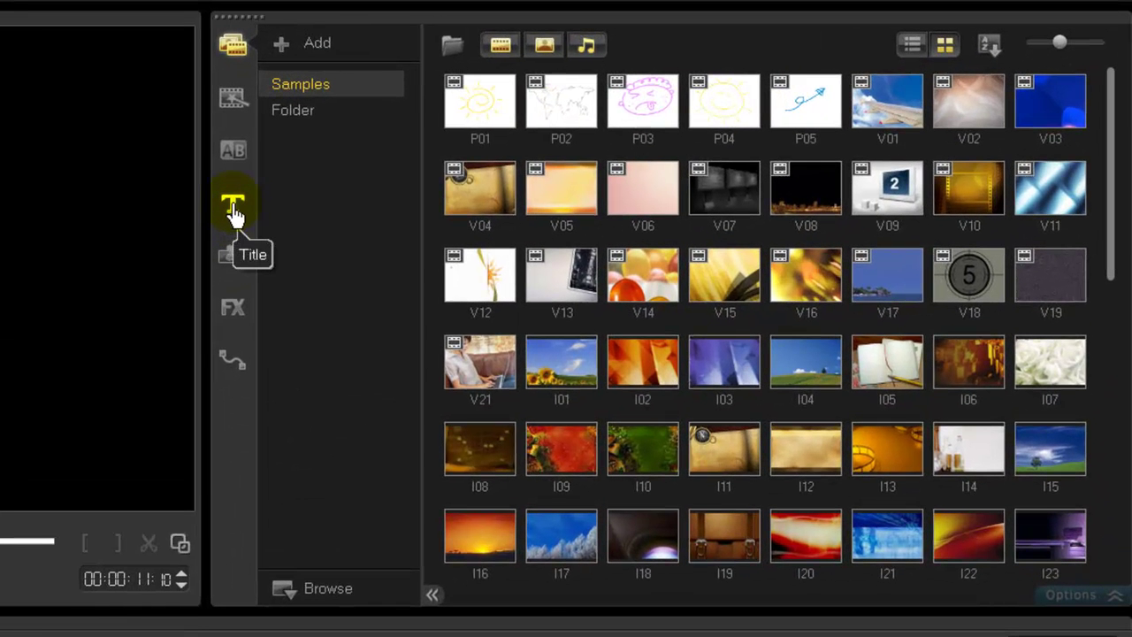
# - Show the Title library and preview several of its animated title presets
pyautogui.click(234, 211)
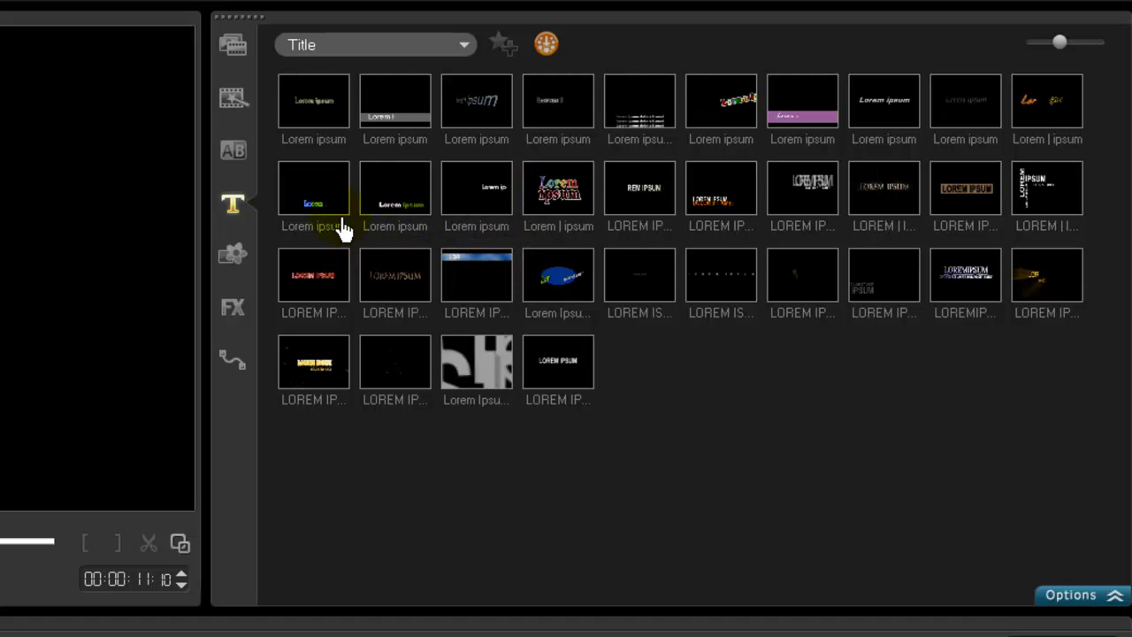
pyautogui.click(314, 104)
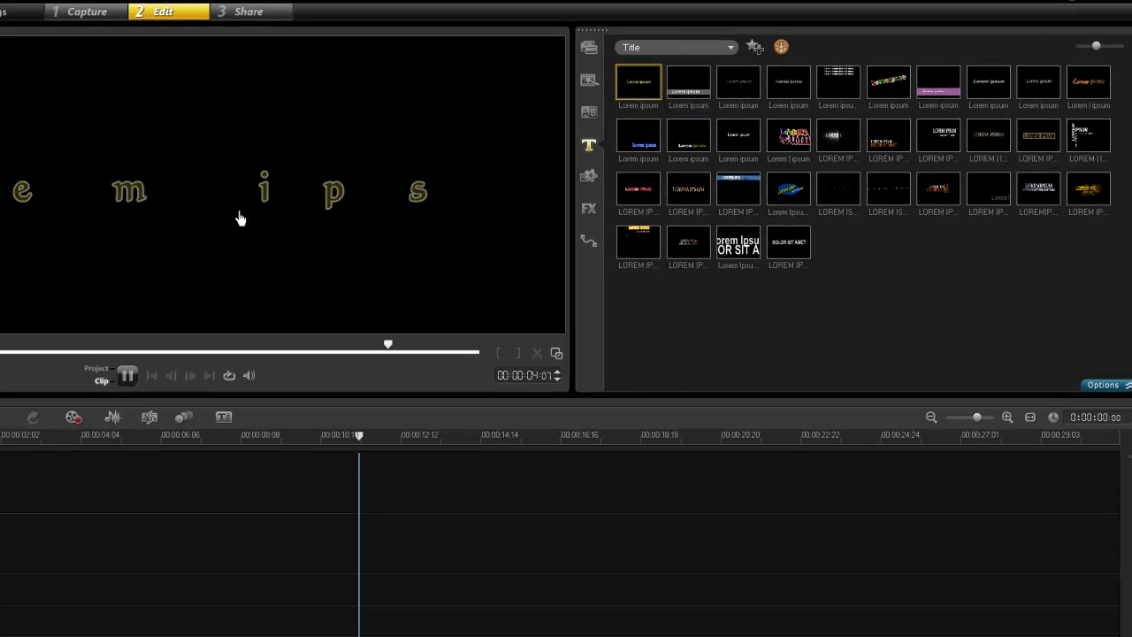
pyautogui.click(639, 143)
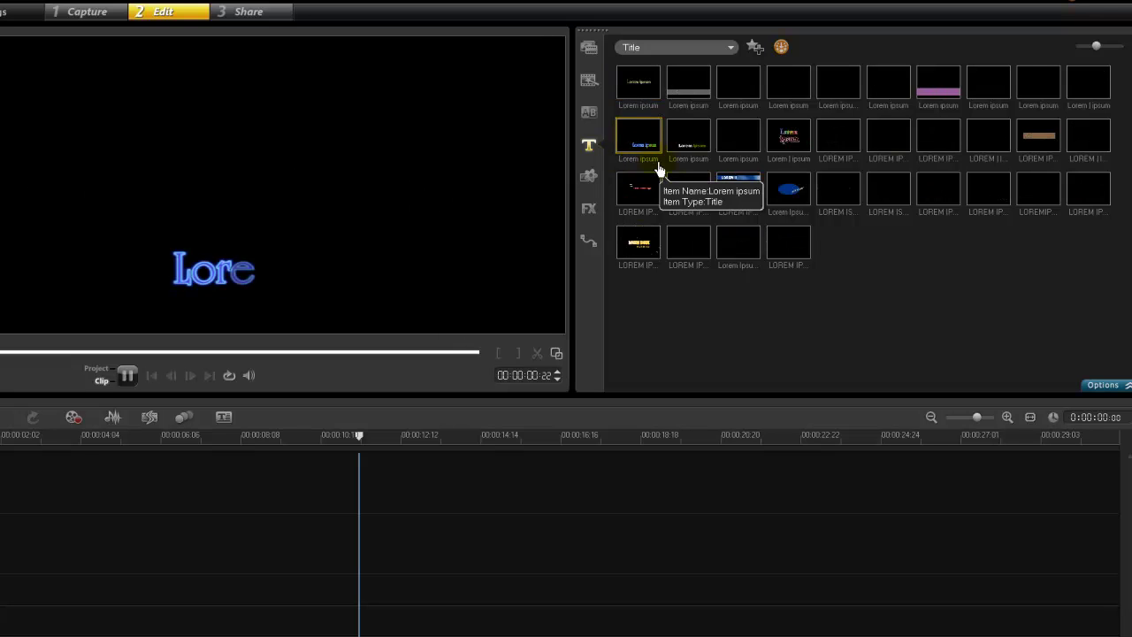
pyautogui.click(642, 243)
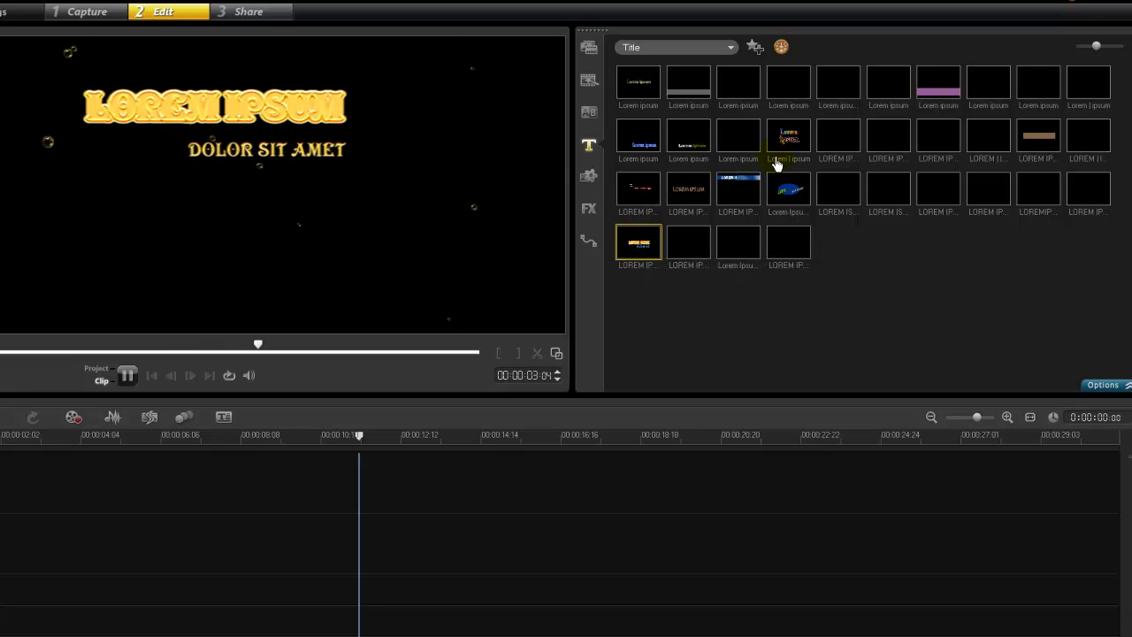
pyautogui.click(745, 145)
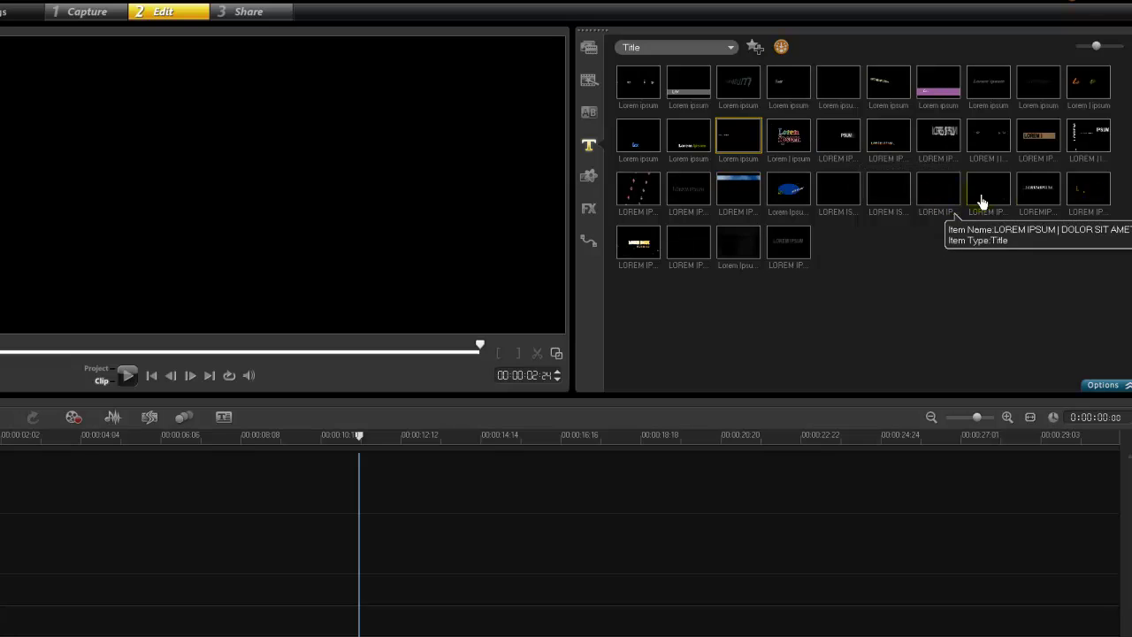
pyautogui.click(1088, 197)
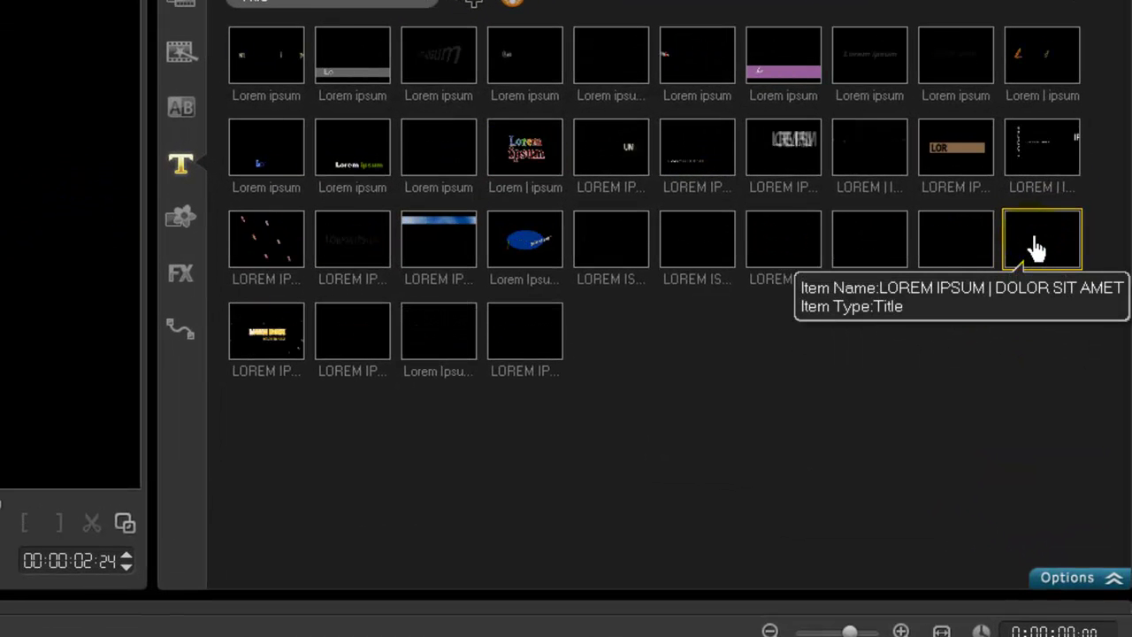
# - Add the gold LOREM IPSUM | DOLOR SIT AMET preset at the start of the title track and play it from the beginning
pyautogui.moveTo(1018, 265); pyautogui.dragTo(99, 489)
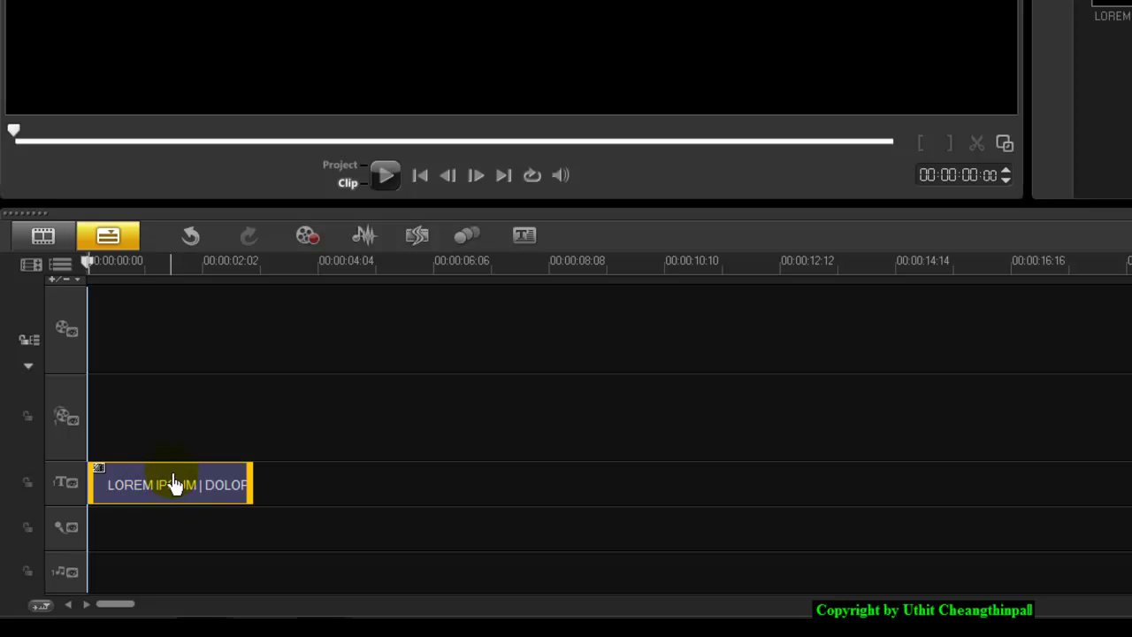
pyautogui.click(163, 263)
pyautogui.moveTo(165, 277); pyautogui.dragTo(164, 317)
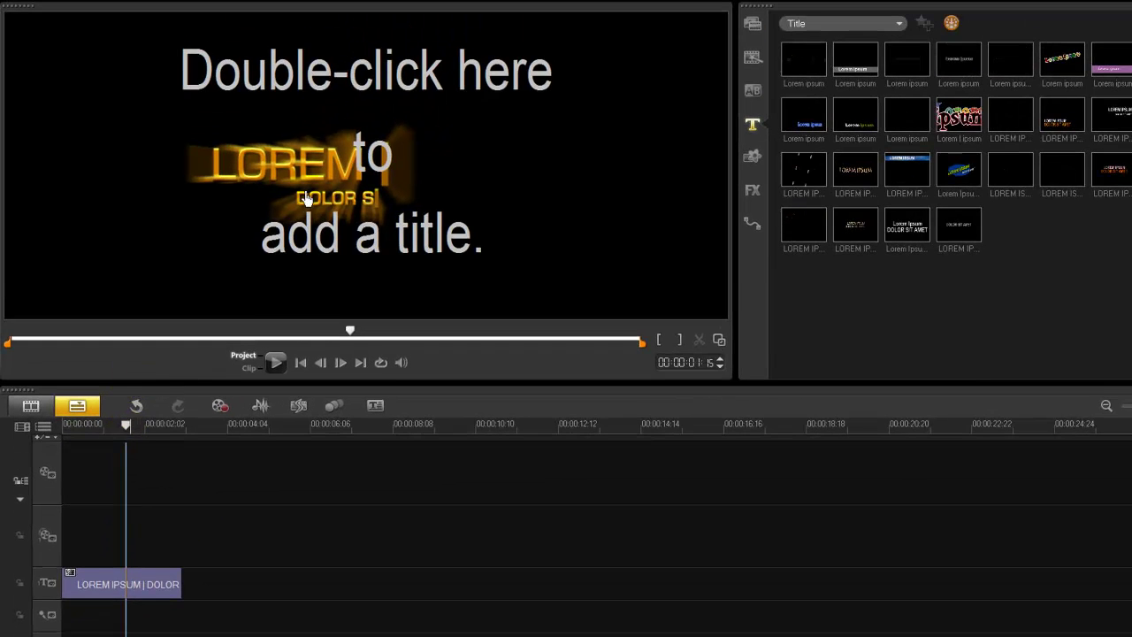
pyautogui.moveTo(126, 432); pyautogui.dragTo(63, 429)
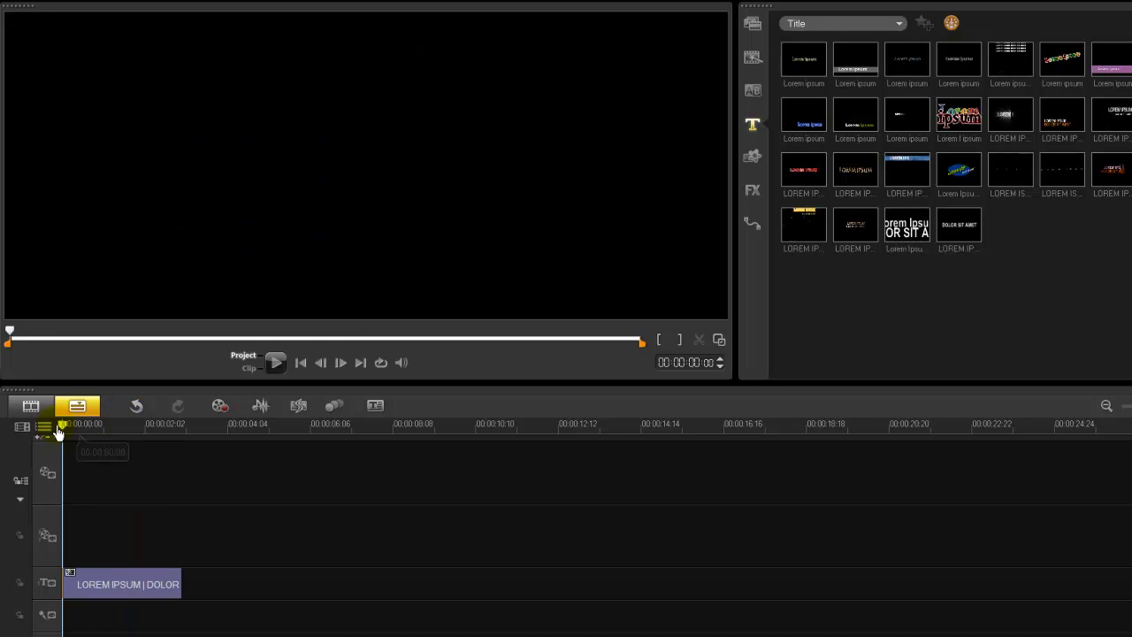
pyautogui.click(279, 364)
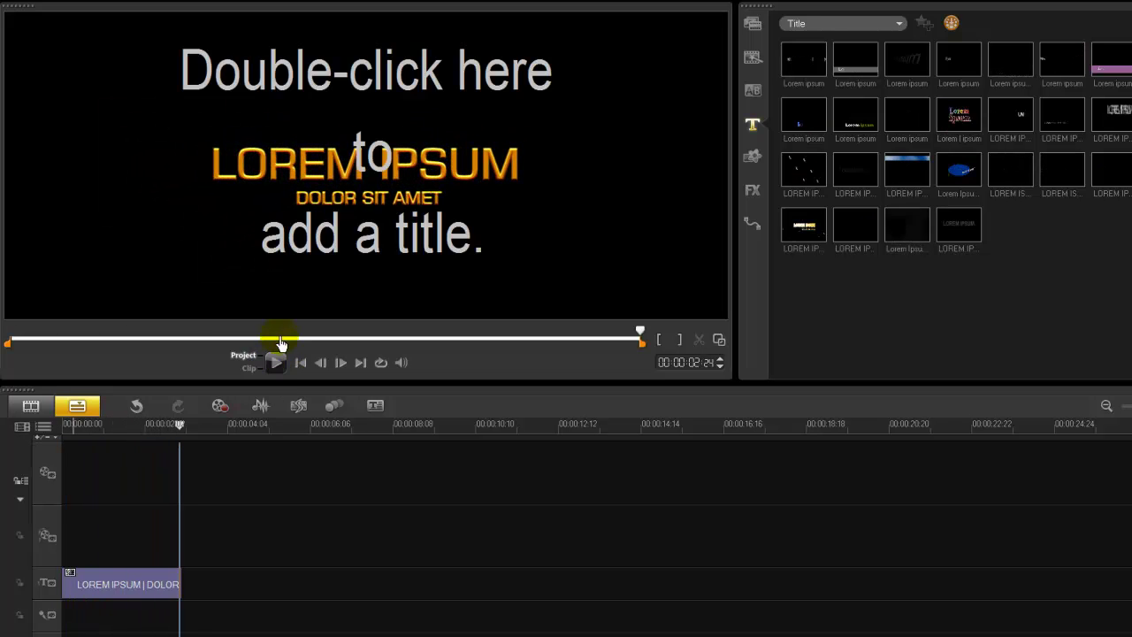
# - Replace the LOREM IPSUM heading in the title with the author's name and play the title from the start
pyautogui.doubleClick(301, 177)
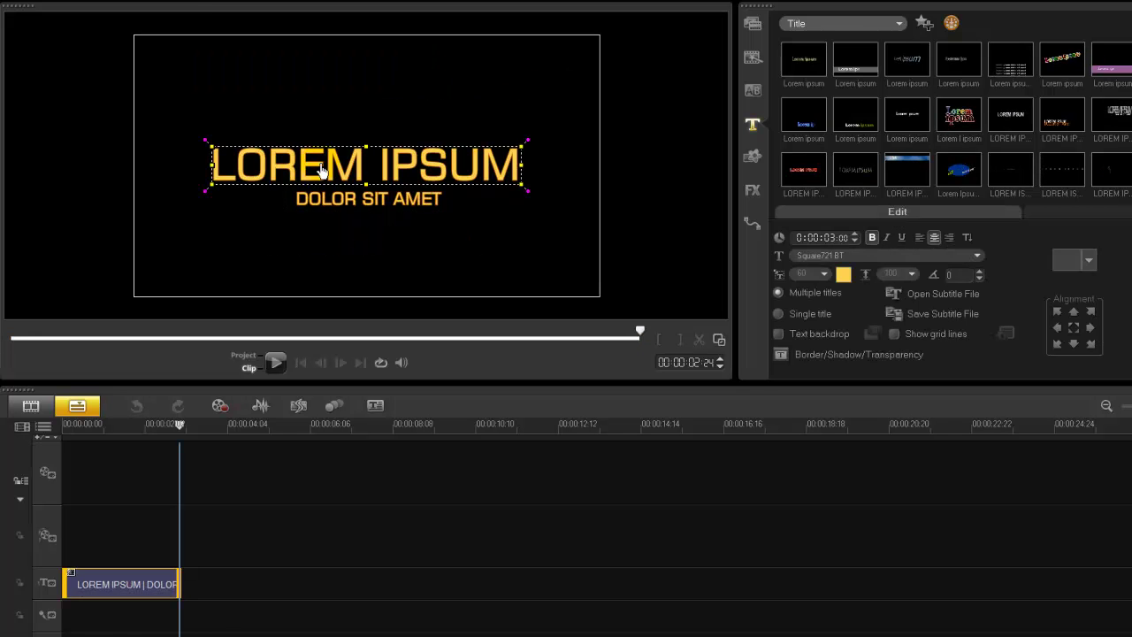
pyautogui.click(329, 162)
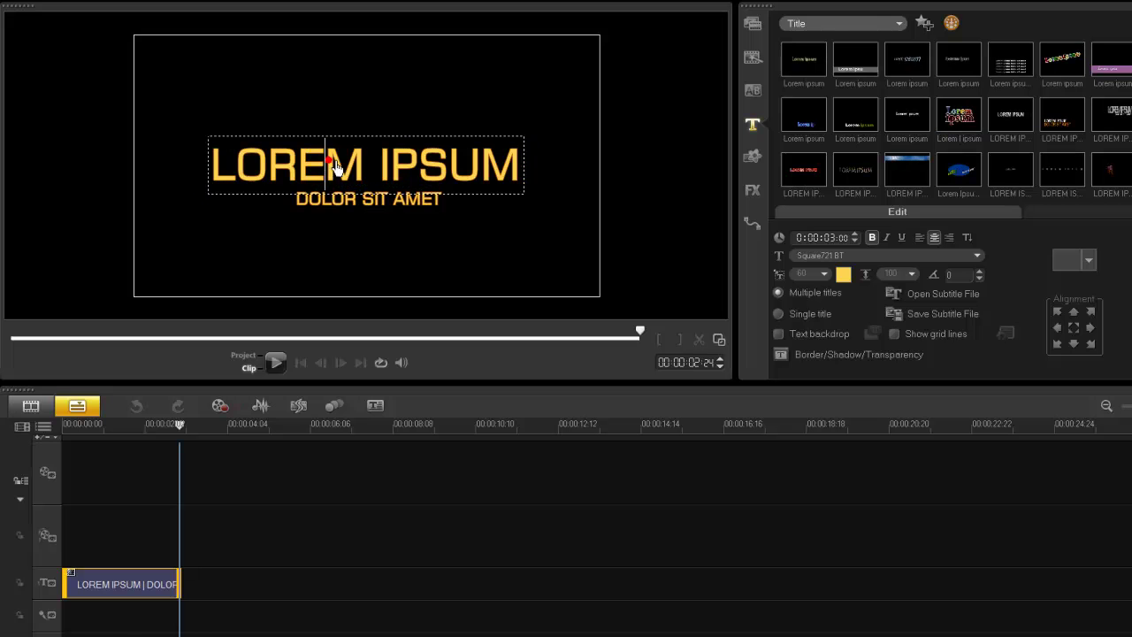
pyautogui.click(513, 173)
pyautogui.moveTo(510, 174); pyautogui.dragTo(211, 168)
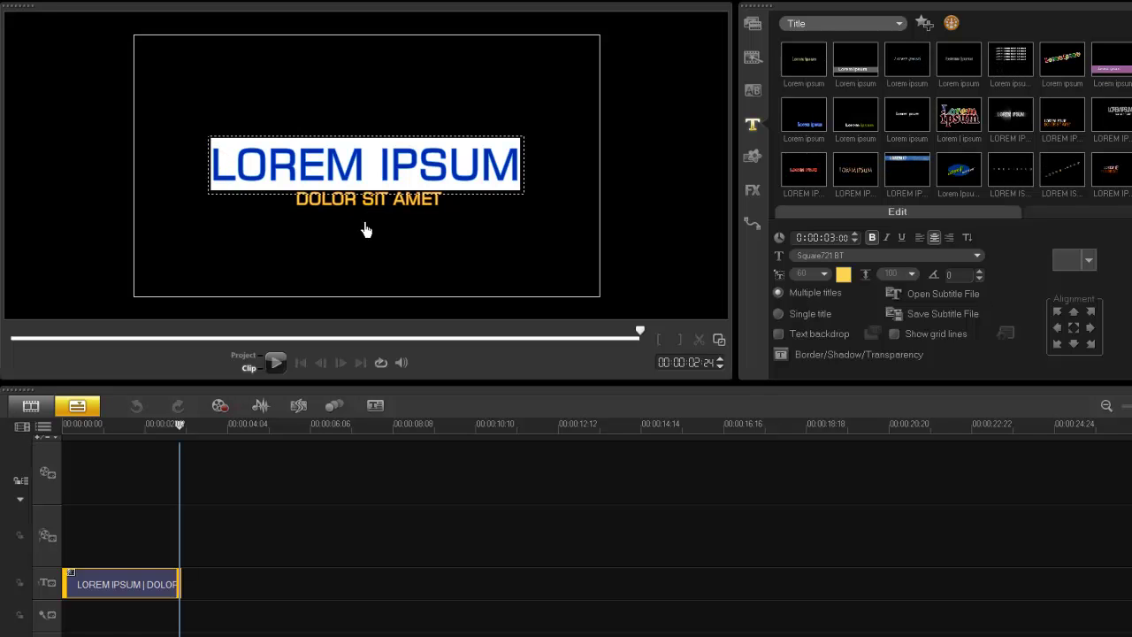
pyautogui.write('KRUU')
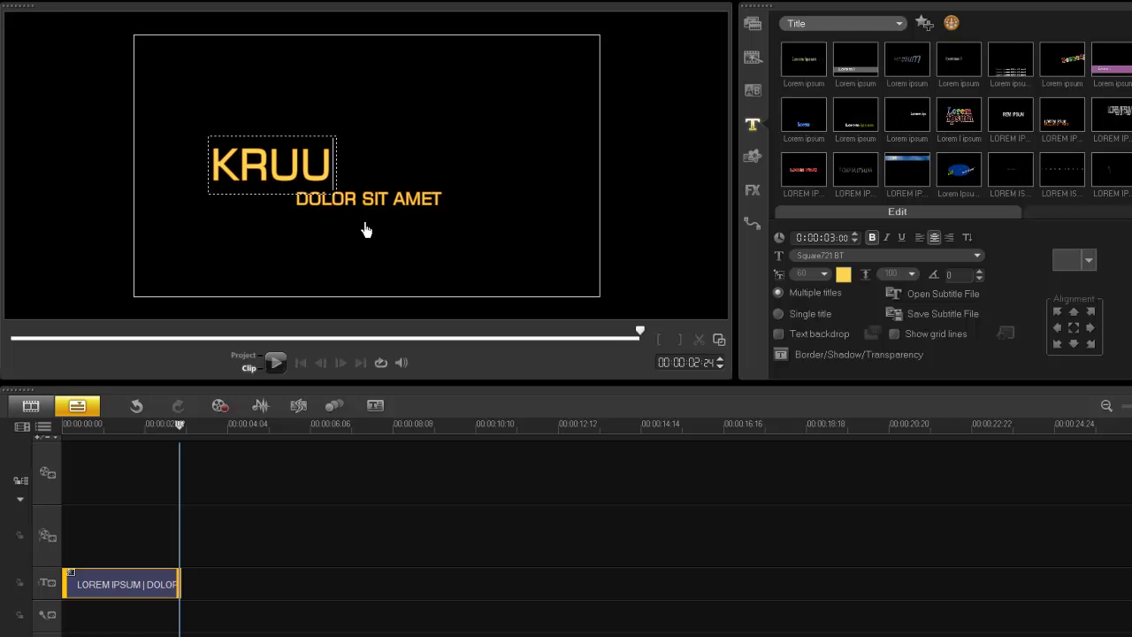
pyautogui.write('THIT')
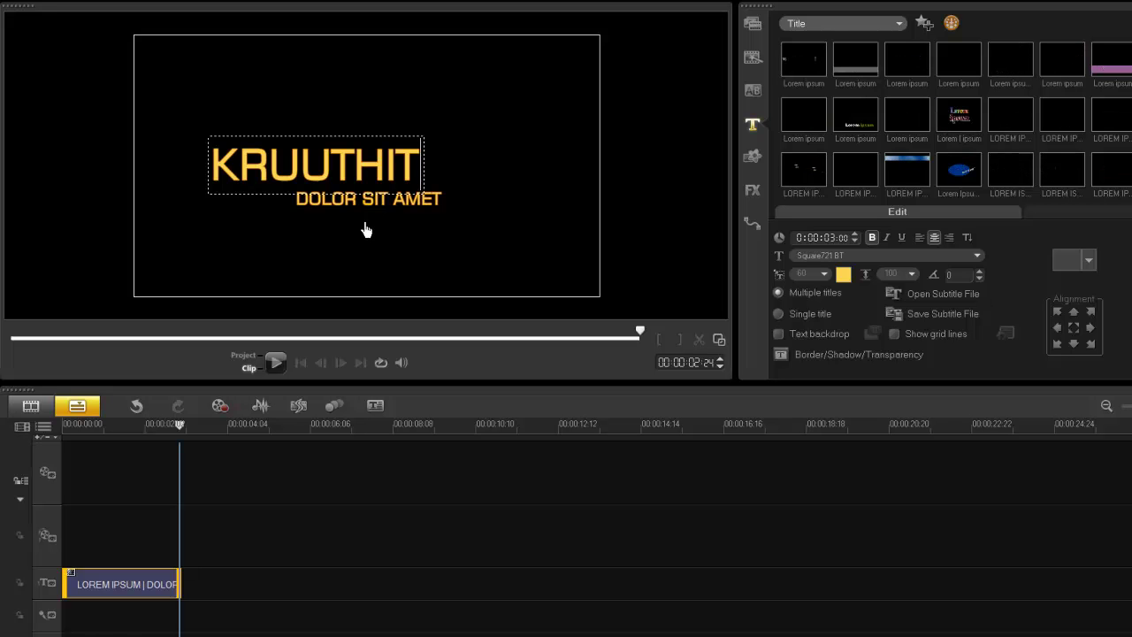
pyautogui.click(368, 229)
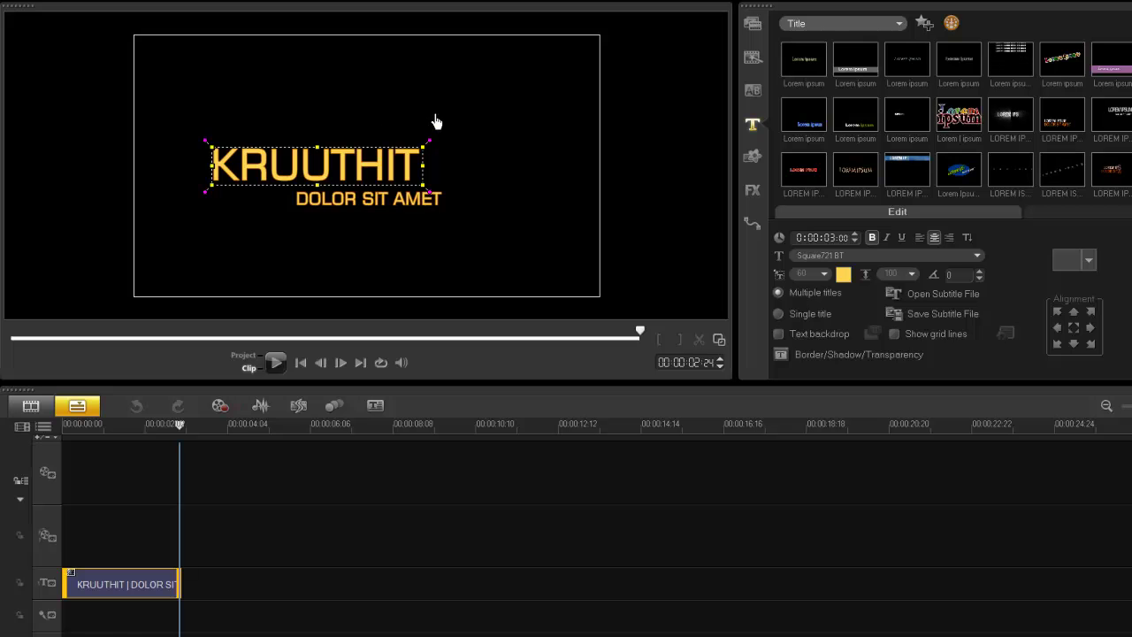
pyautogui.moveTo(119, 435); pyautogui.dragTo(63, 425)
pyautogui.click(276, 366)
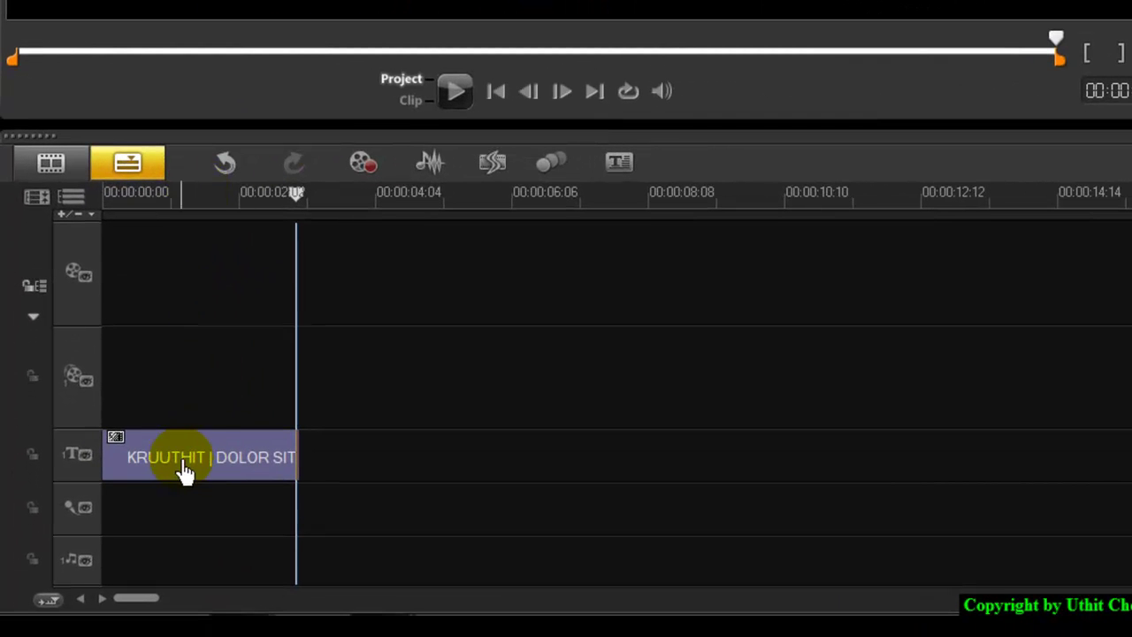
# - Delete the edited preset title clip from the title track
pyautogui.click(211, 470)
pyautogui.rightClick(216, 470)
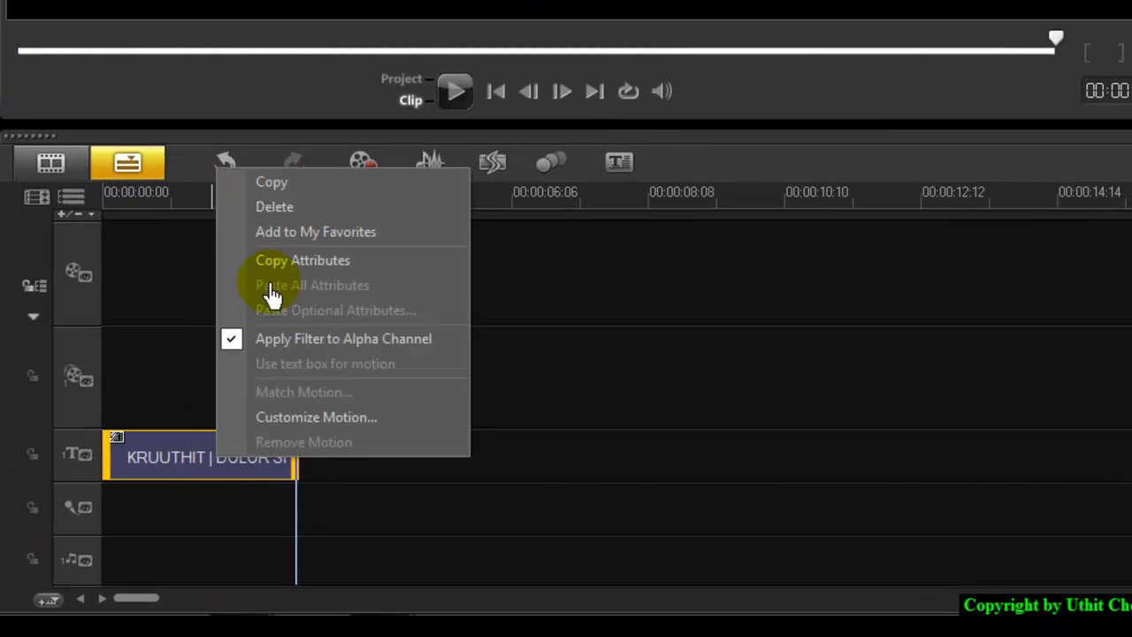
pyautogui.click(347, 208)
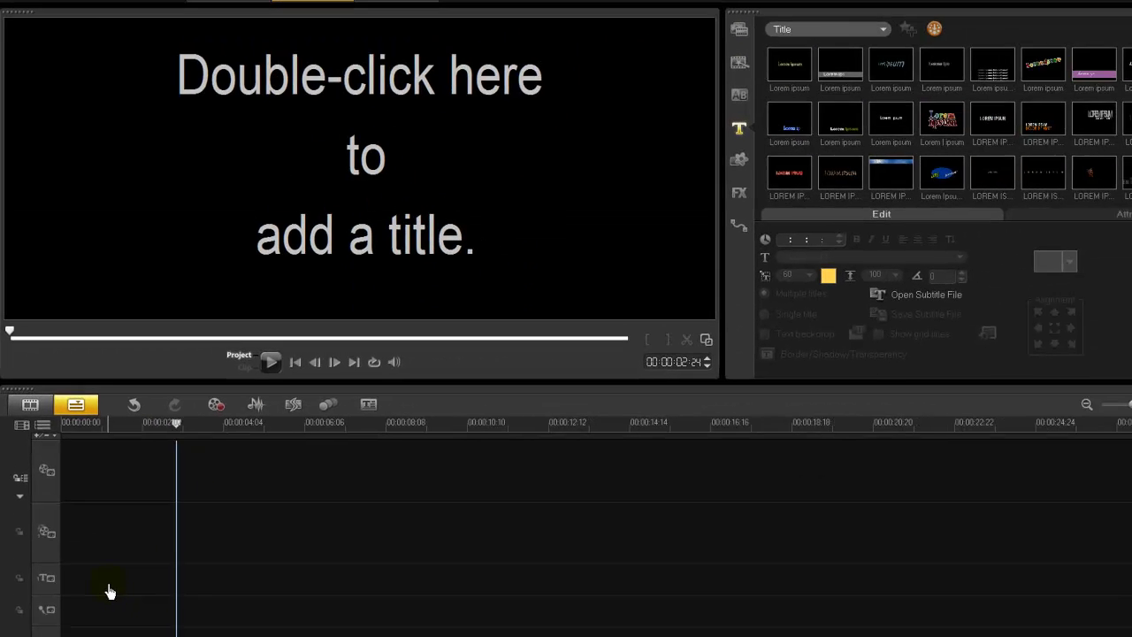
# - Create a new title at 00:00:01:04 containing the author's name and move the text near the middle of the frame, slightly above centre
pyautogui.click(149, 509)
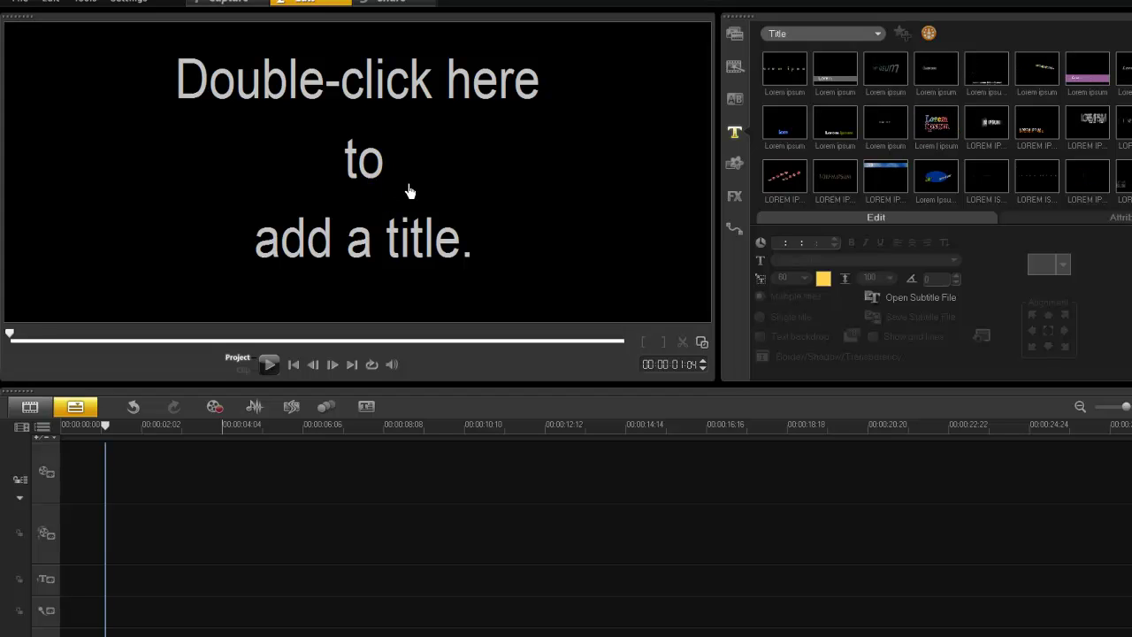
pyautogui.doubleClick(359, 171)
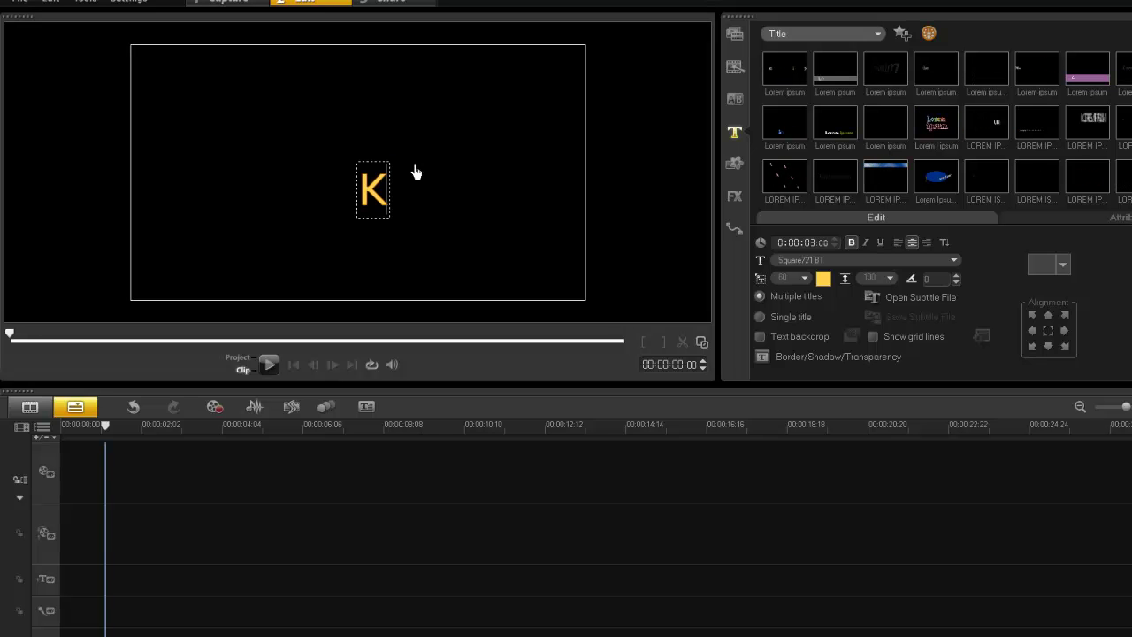
pyautogui.write('UUTHIT')
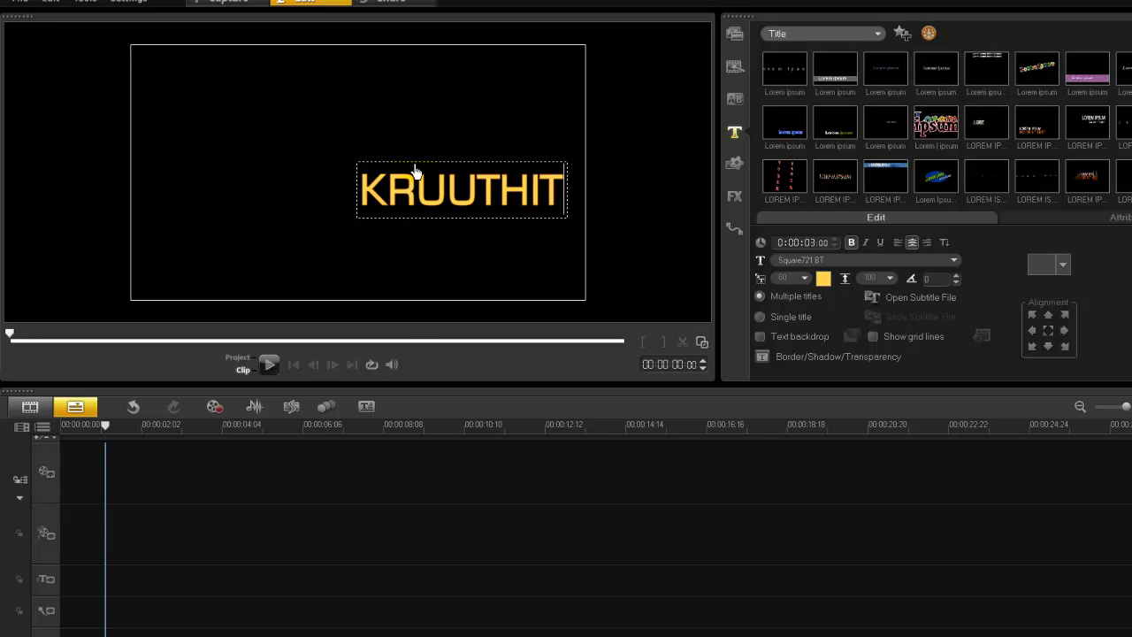
pyautogui.click(397, 101)
pyautogui.moveTo(469, 197); pyautogui.dragTo(410, 156)
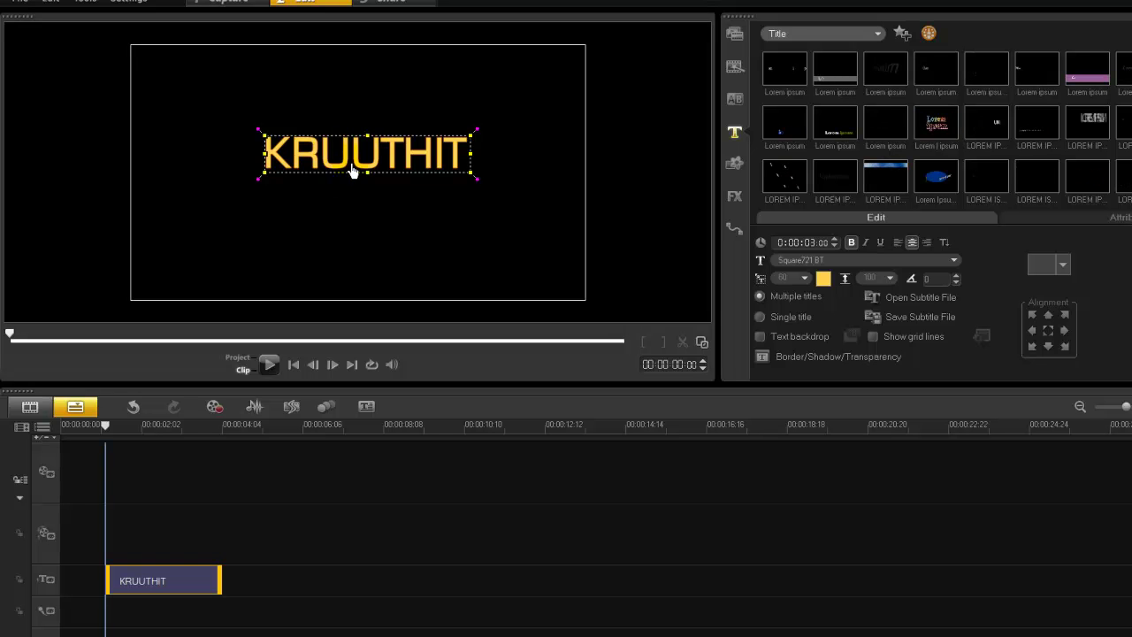
pyautogui.moveTo(402, 162); pyautogui.dragTo(394, 160)
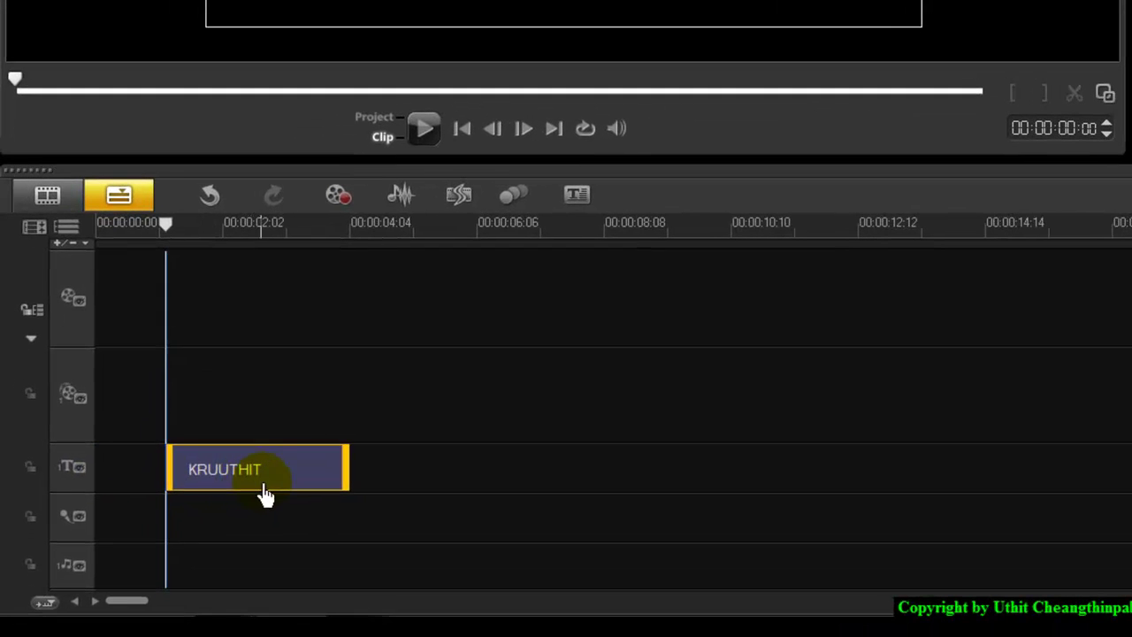
# - Move the new title clip slightly later on the title track, starting a little before 00:00:02:02
pyautogui.moveTo(168, 592); pyautogui.dragTo(131, 591)
pyautogui.moveTo(204, 487); pyautogui.dragTo(336, 491)
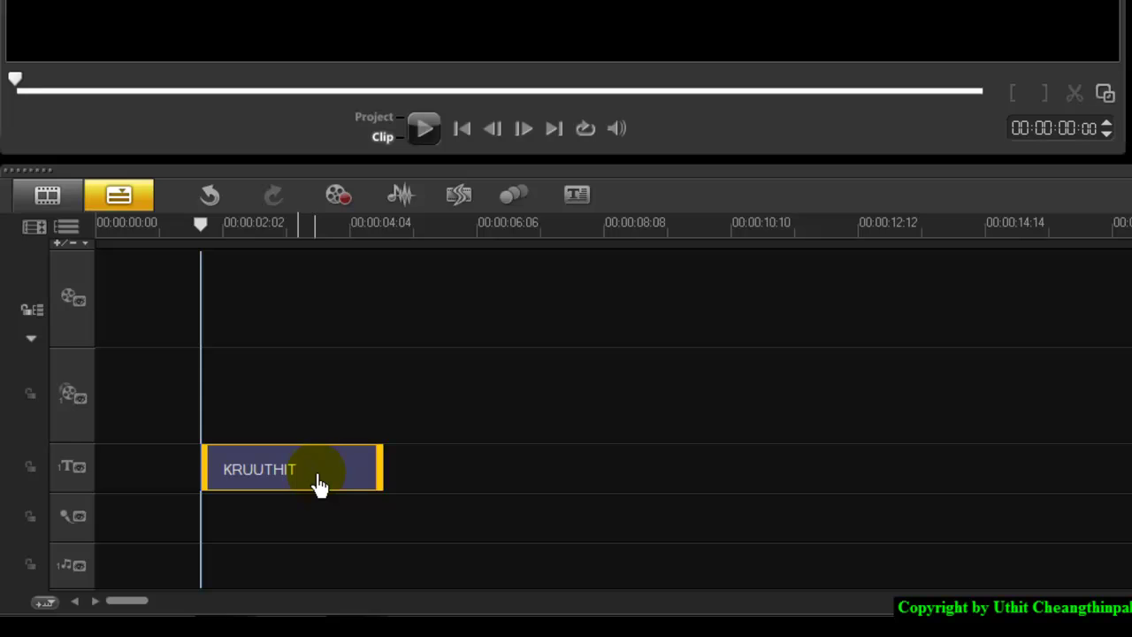
# - Set the new title clip's duration to 0:00:05:00
pyautogui.click(319, 485)
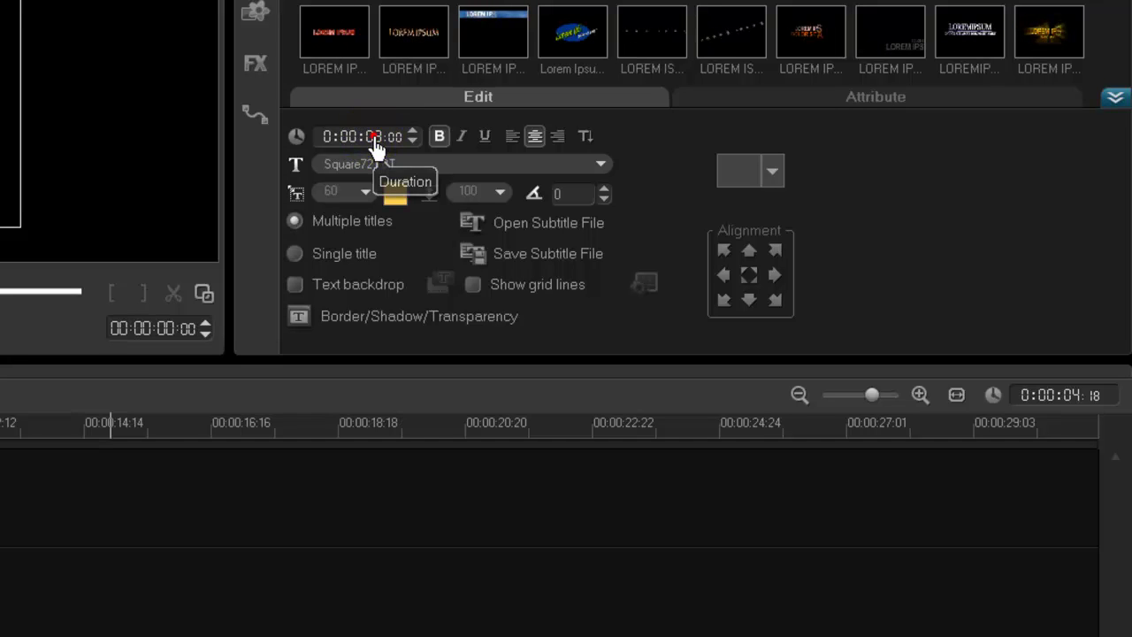
pyautogui.click(413, 132)
pyautogui.click(412, 132)
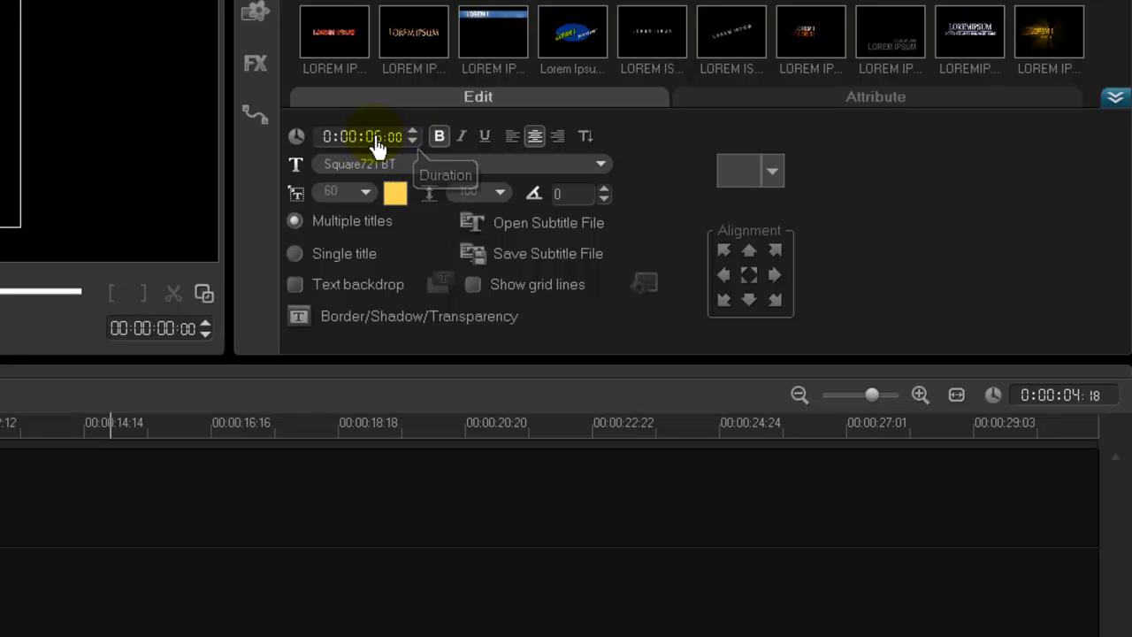
pyautogui.click(373, 139)
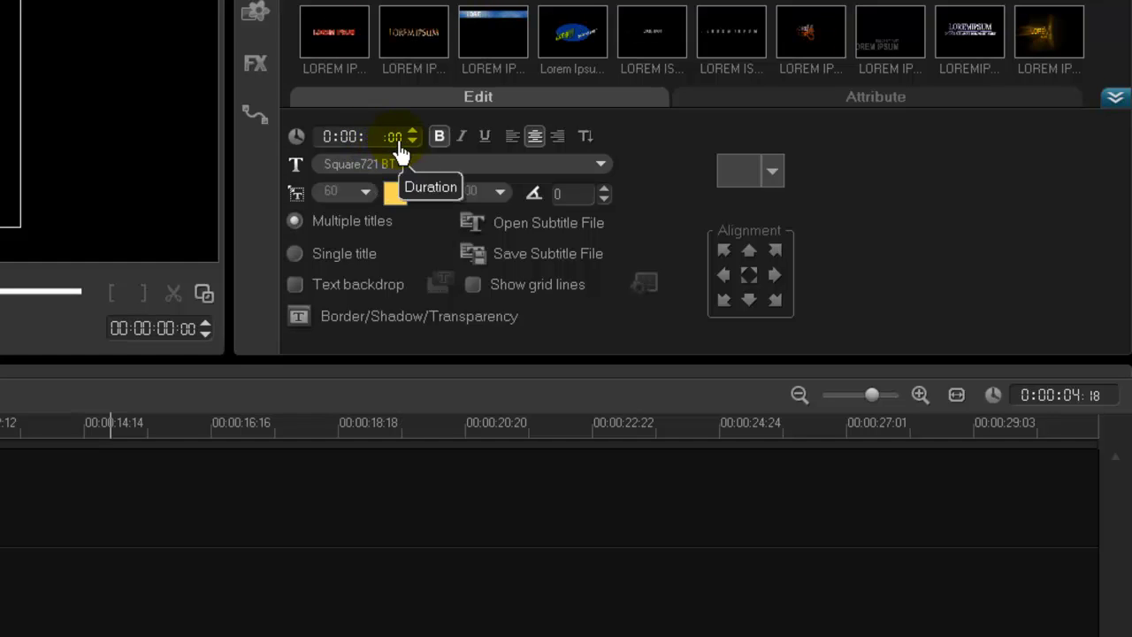
pyautogui.click(398, 140)
pyautogui.click(377, 139)
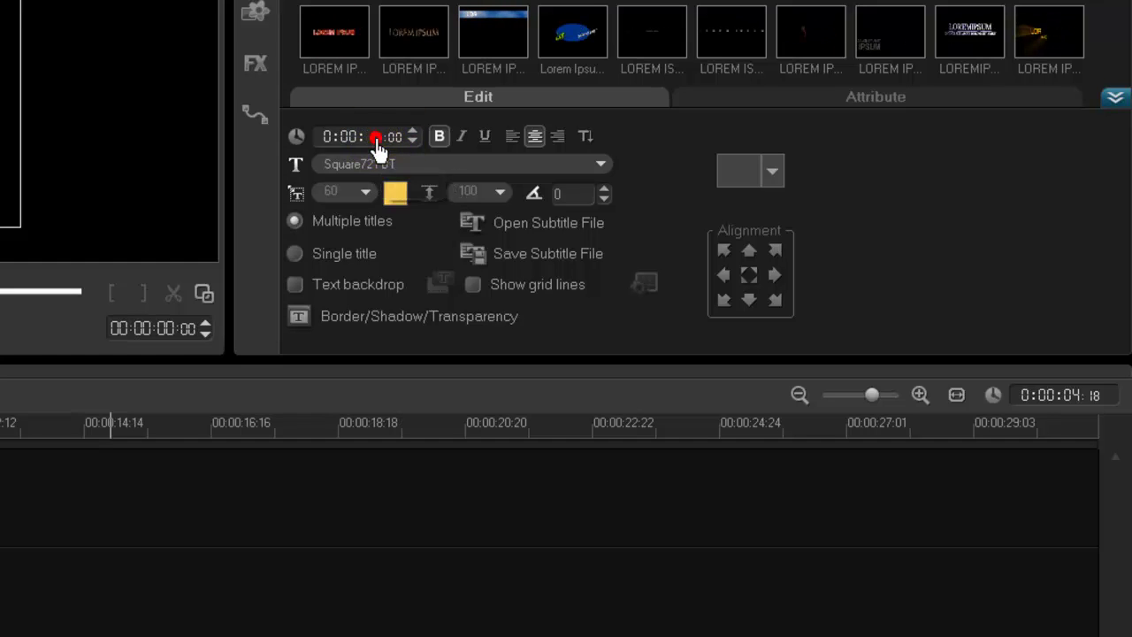
pyautogui.write('05')
pyautogui.click(346, 144)
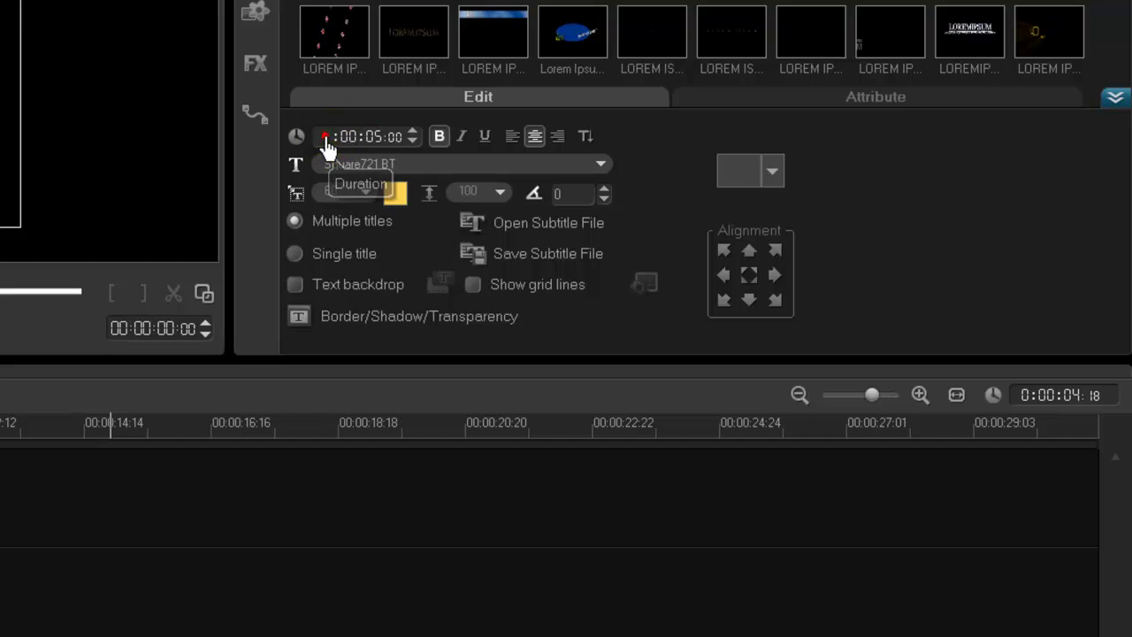
pyautogui.click(349, 140)
pyautogui.click(371, 139)
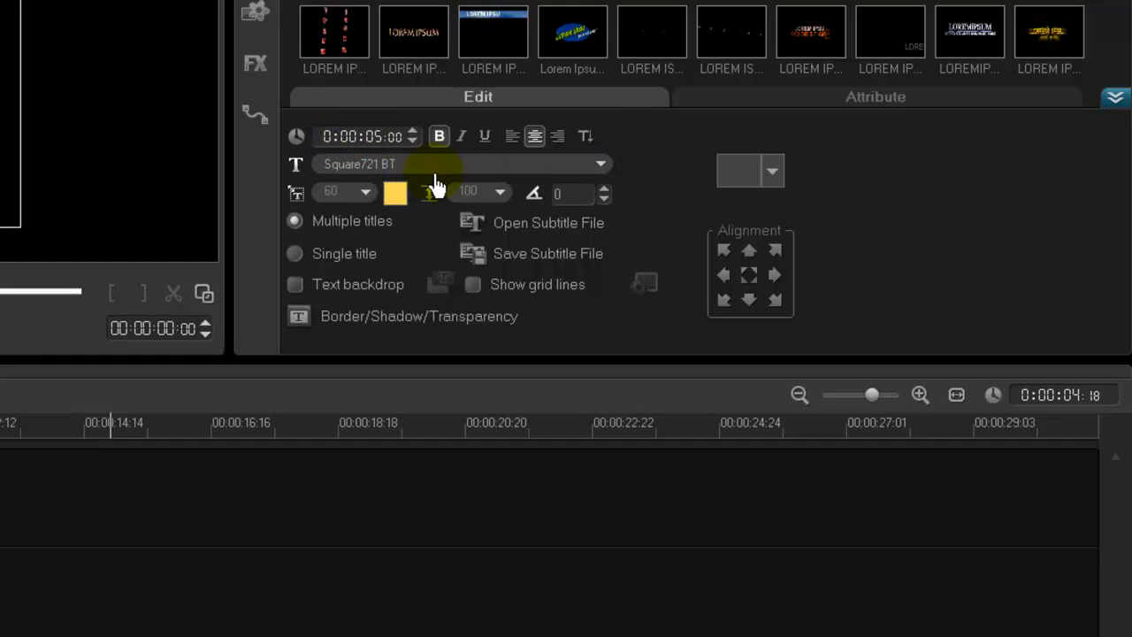
pyautogui.click(387, 136)
pyautogui.write('05')
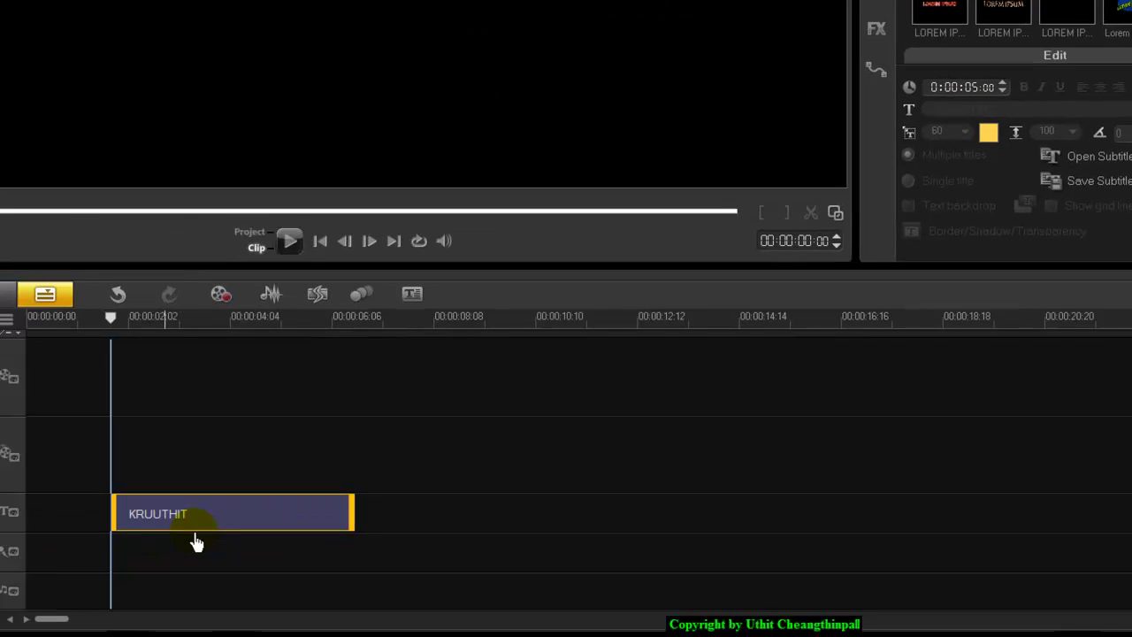
# - Trim the end of the title clip to a duration of 0:00:04:22 and shift the clip slightly later on the title track
pyautogui.click(242, 518)
pyautogui.moveTo(242, 518)
pyautogui.mouseDown()
pyautogui.moveTo(265, 518)
pyautogui.moveTo(238, 517)
pyautogui.mouseUp()
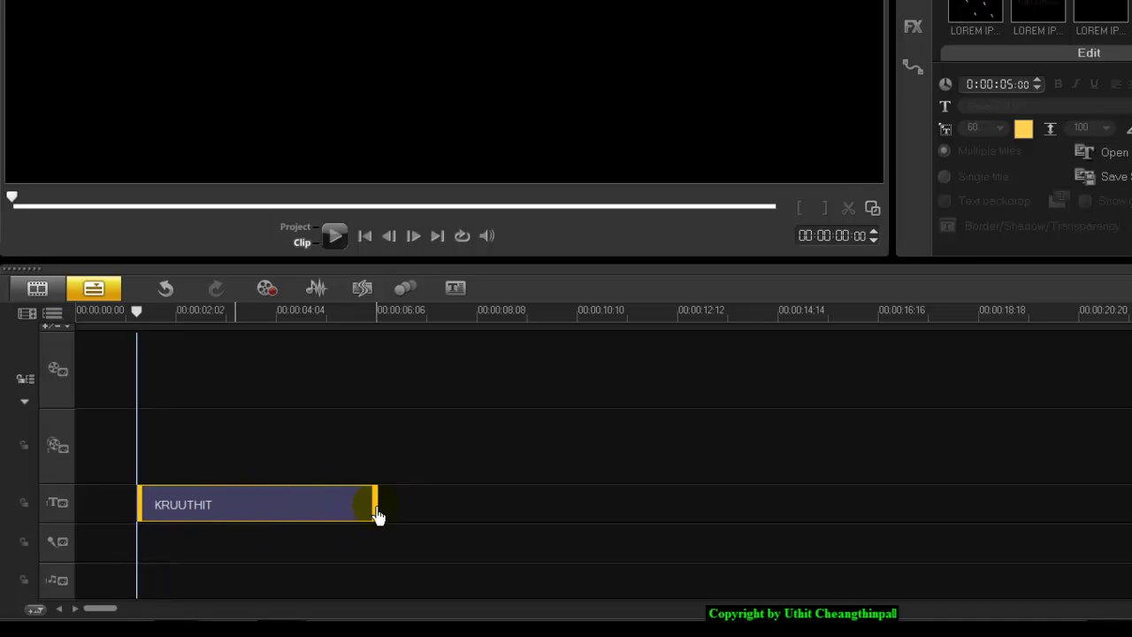
pyautogui.moveTo(376, 515)
pyautogui.mouseDown()
pyautogui.moveTo(422, 507)
pyautogui.moveTo(370, 530)
pyautogui.mouseUp()
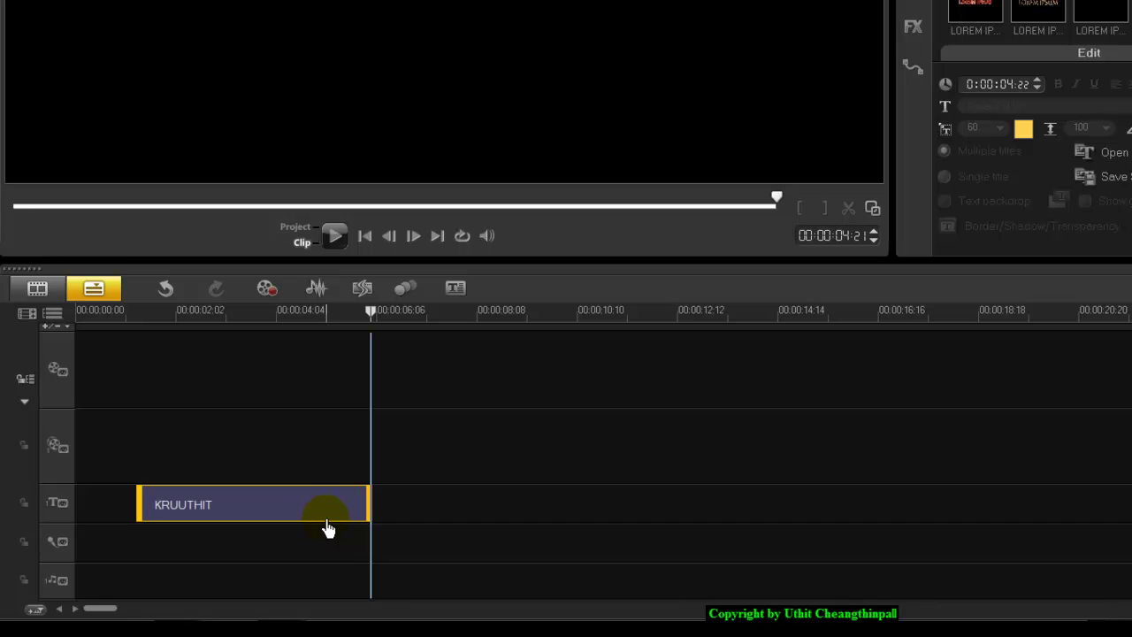
pyautogui.moveTo(262, 505); pyautogui.dragTo(272, 518)
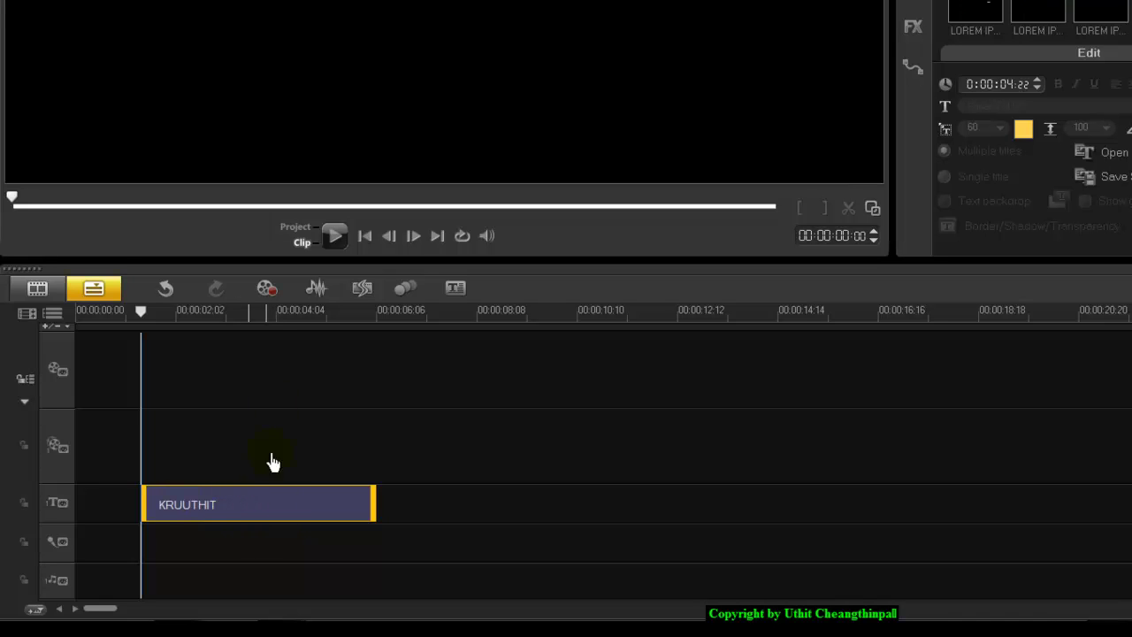
# - Scrub through the title clip on the timeline and open its text for editing
pyautogui.click(271, 320)
pyautogui.click(287, 523)
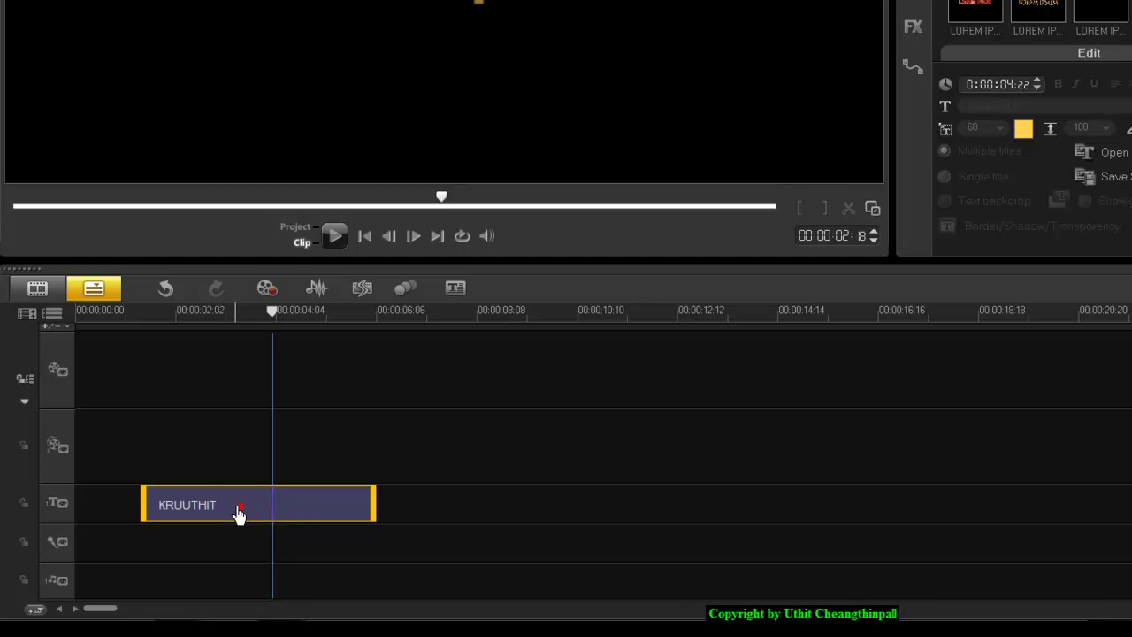
pyautogui.click(203, 317)
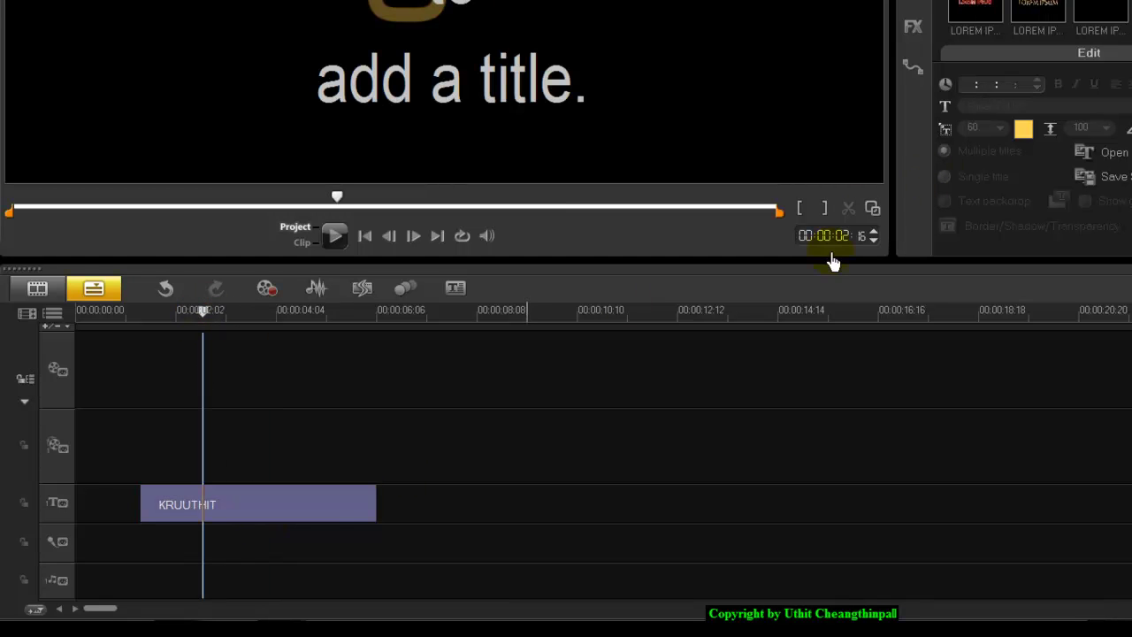
pyautogui.click(326, 505)
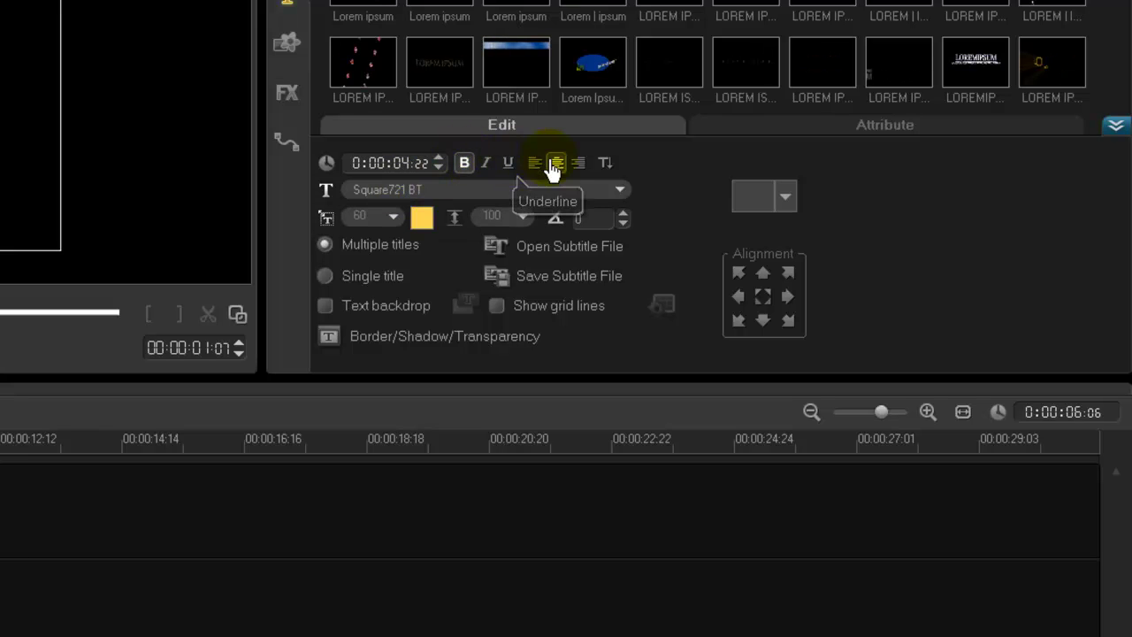
# - Try right alignment and vertical direction on the title text, and return it to centred horizontal text
pyautogui.click(554, 166)
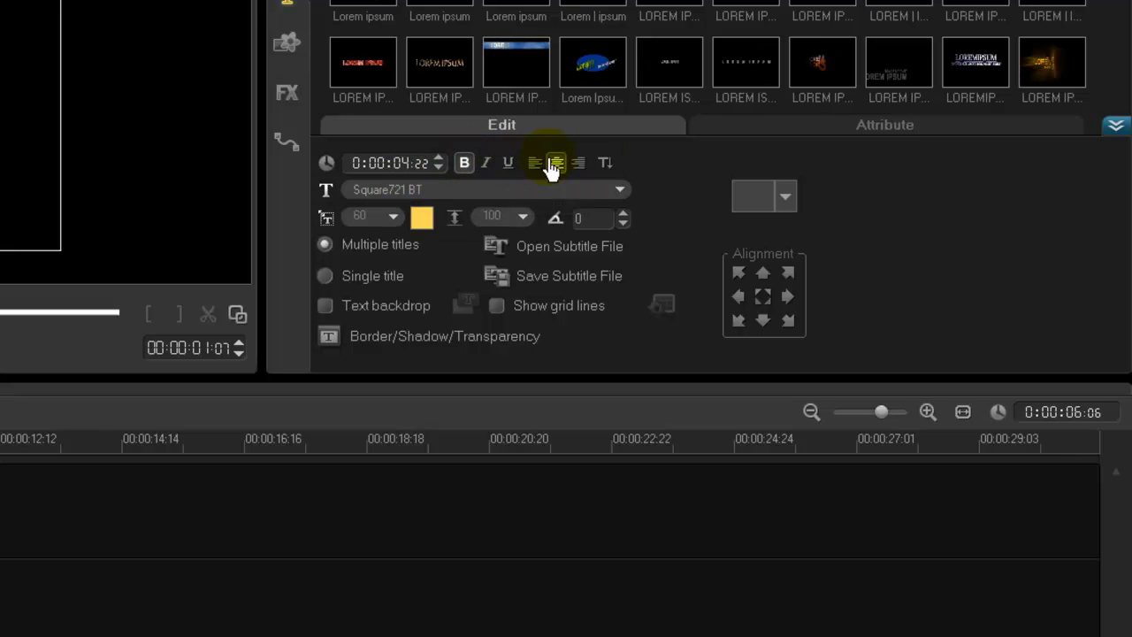
pyautogui.click(474, 168)
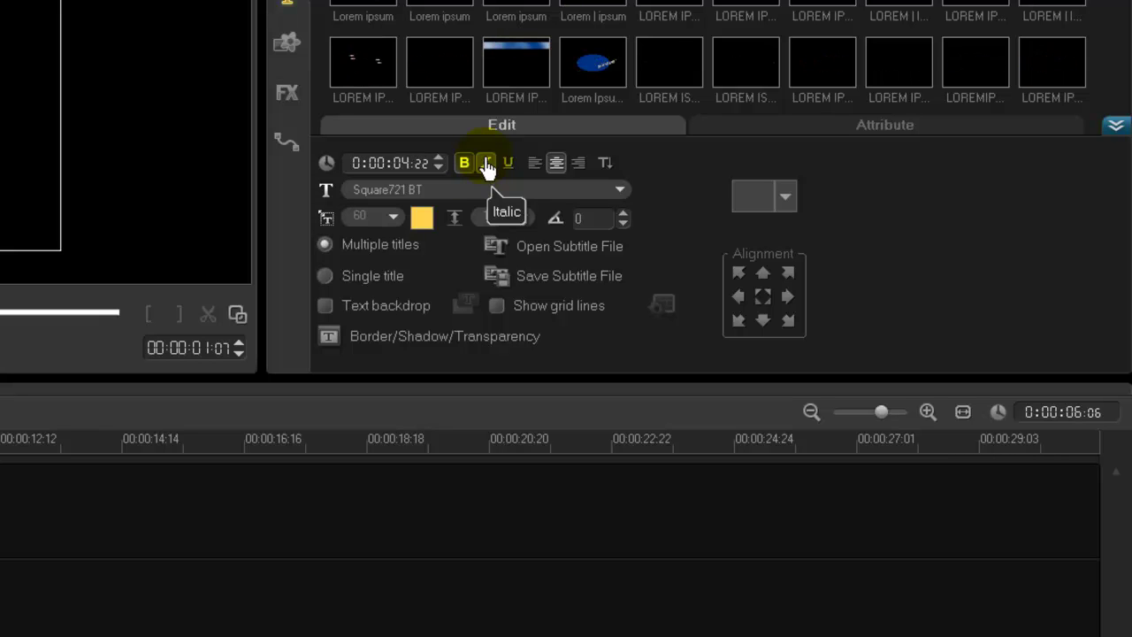
pyautogui.click(576, 163)
pyautogui.click(554, 168)
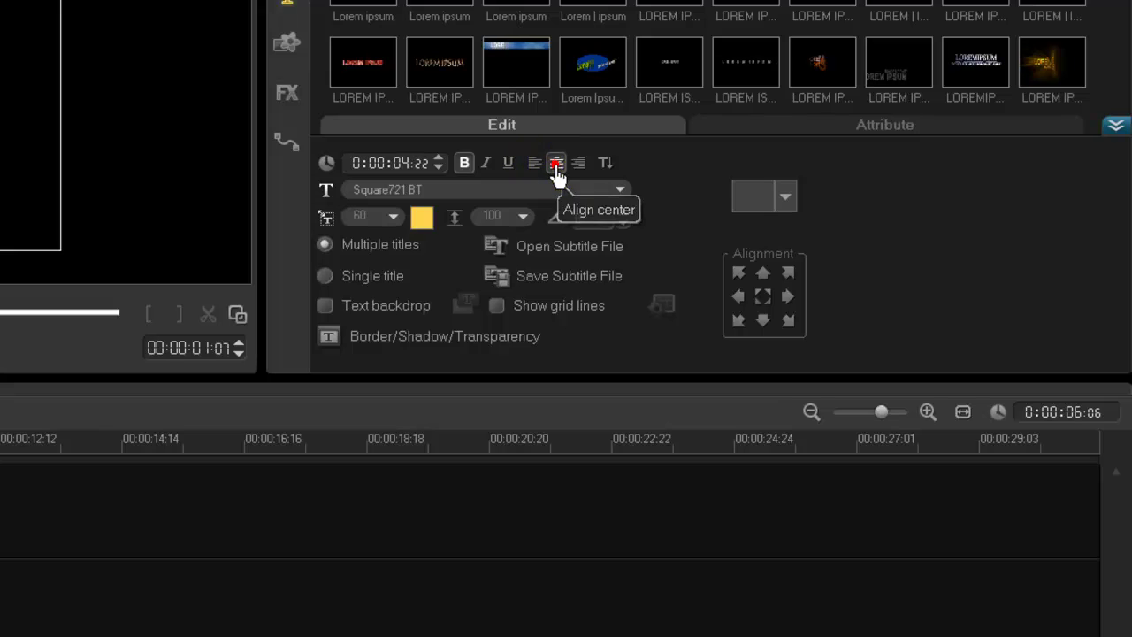
pyautogui.click(605, 164)
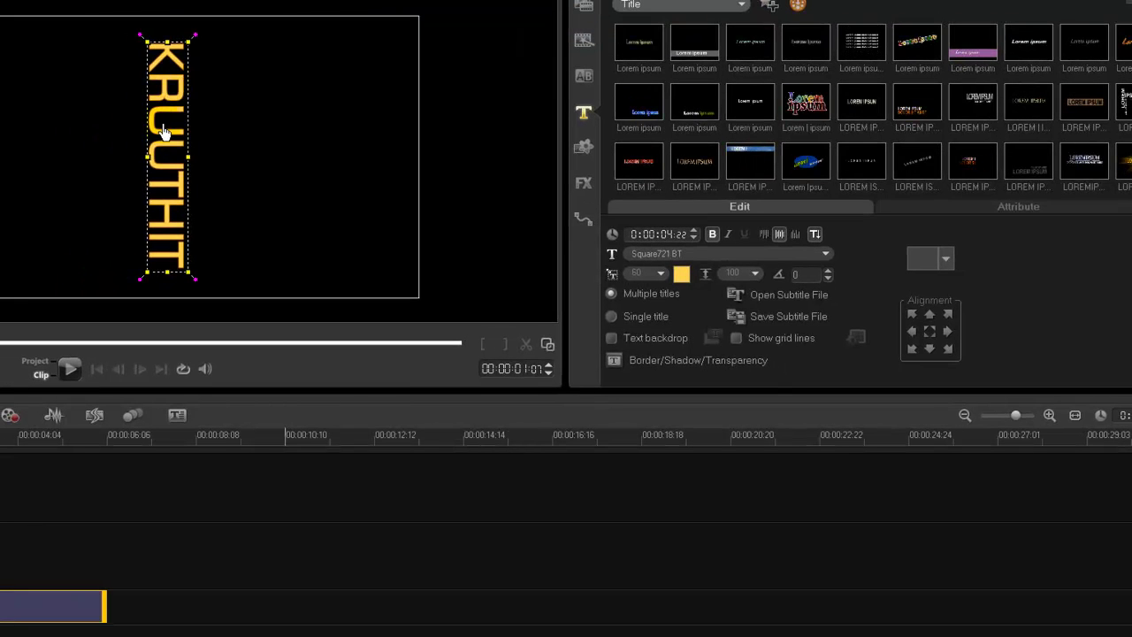
pyautogui.click(797, 238)
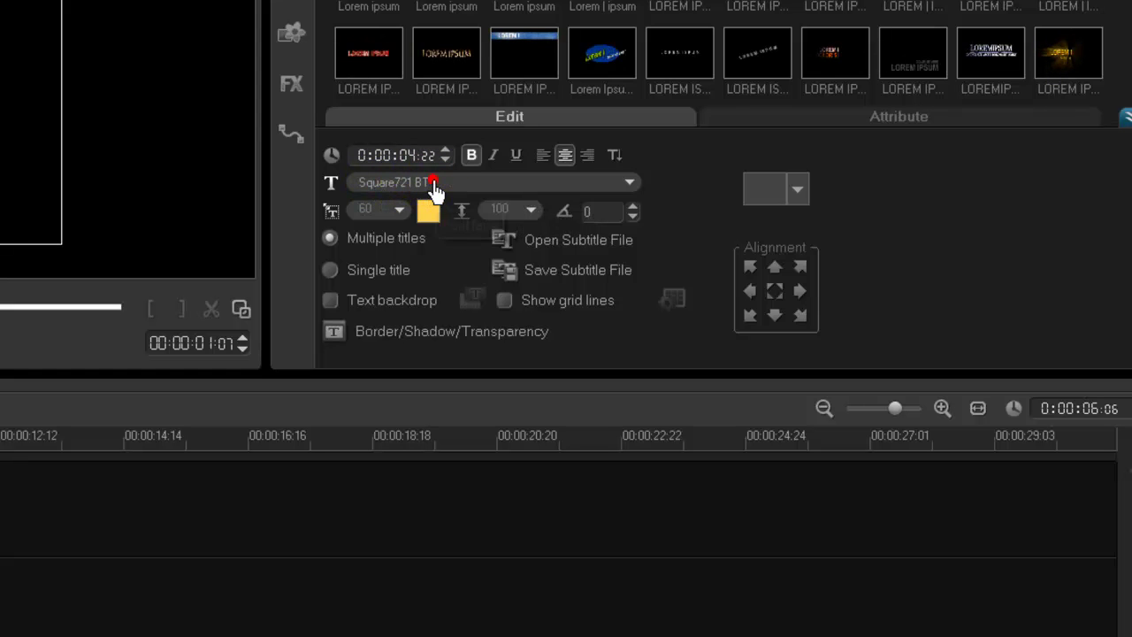
# - Browse the available TH fonts in the title's font choices
pyautogui.click(435, 188)
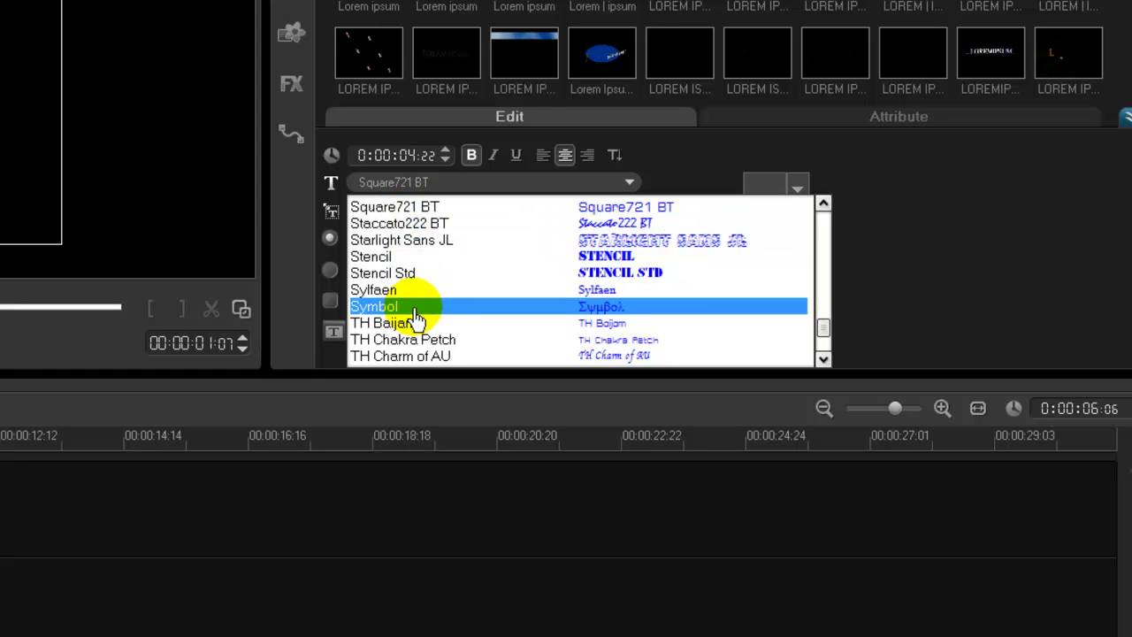
pyautogui.scroll(-1, 415, 300)
pyautogui.scroll(-3, 419, 314)
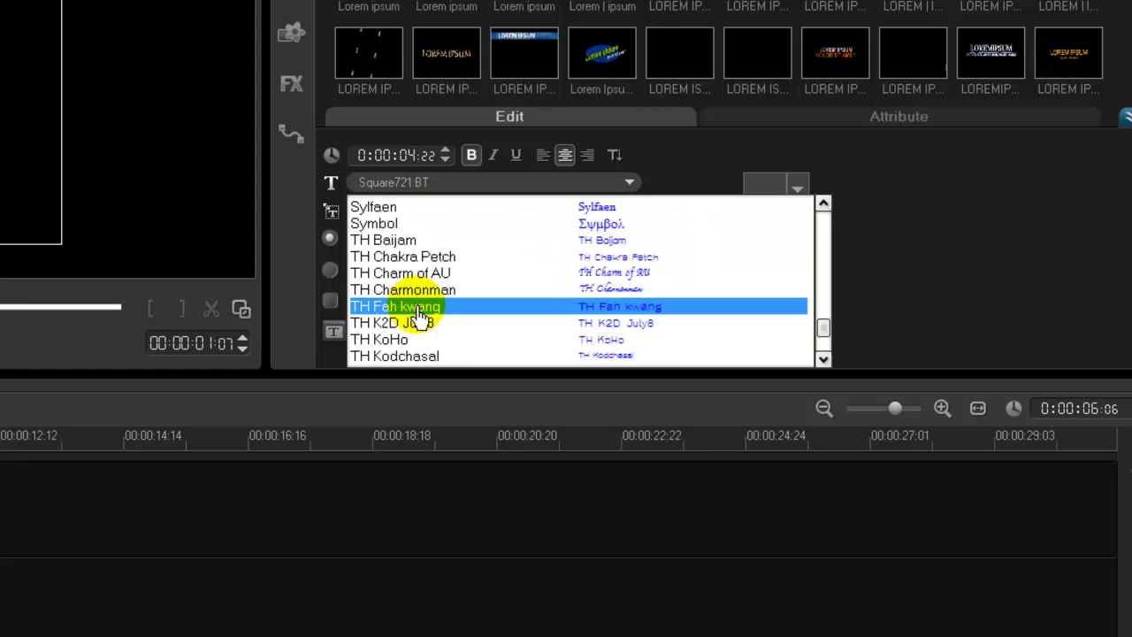
pyautogui.scroll(1, 418, 315)
pyautogui.scroll(2, 423, 296)
pyautogui.scroll(-1, 429, 294)
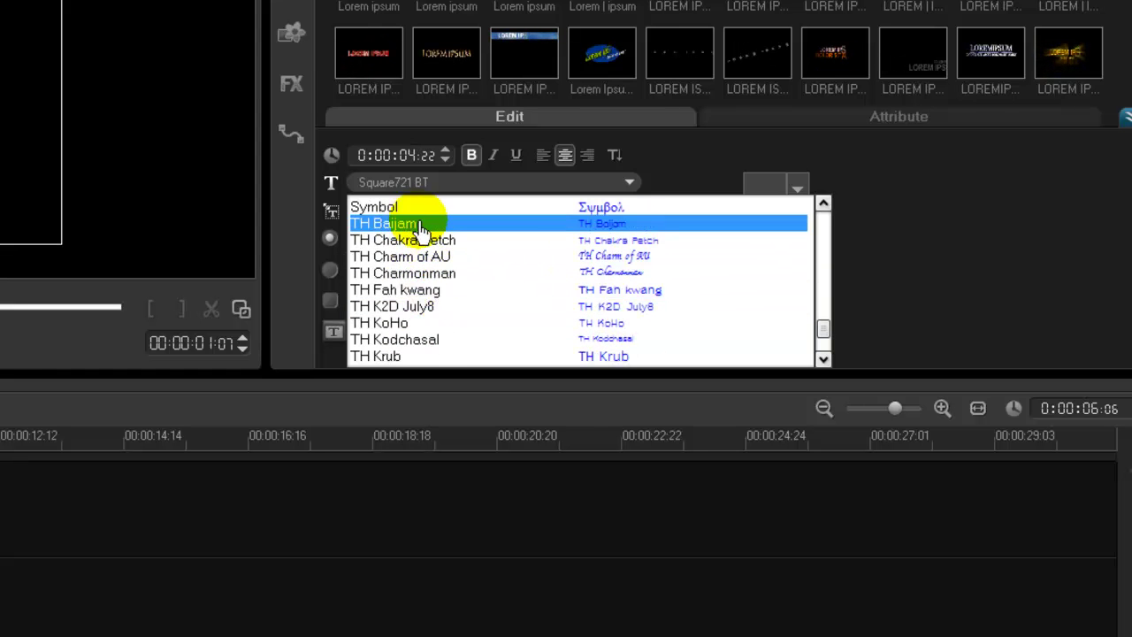
pyautogui.scroll(-2, 443, 296)
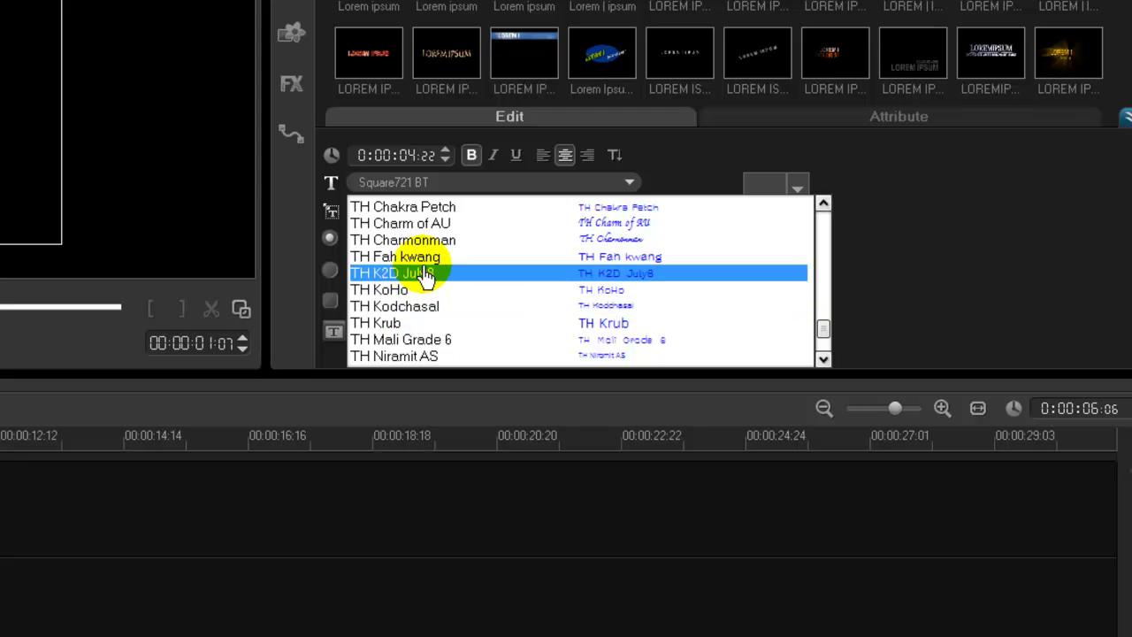
pyautogui.scroll(-7, 446, 281)
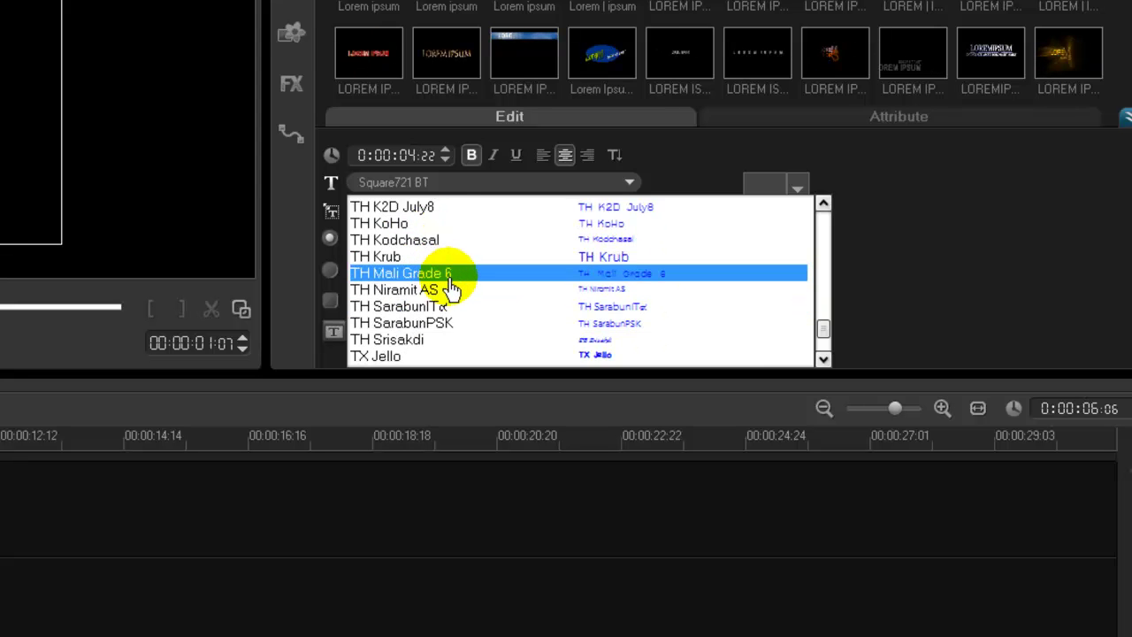
pyautogui.scroll(9, 449, 290)
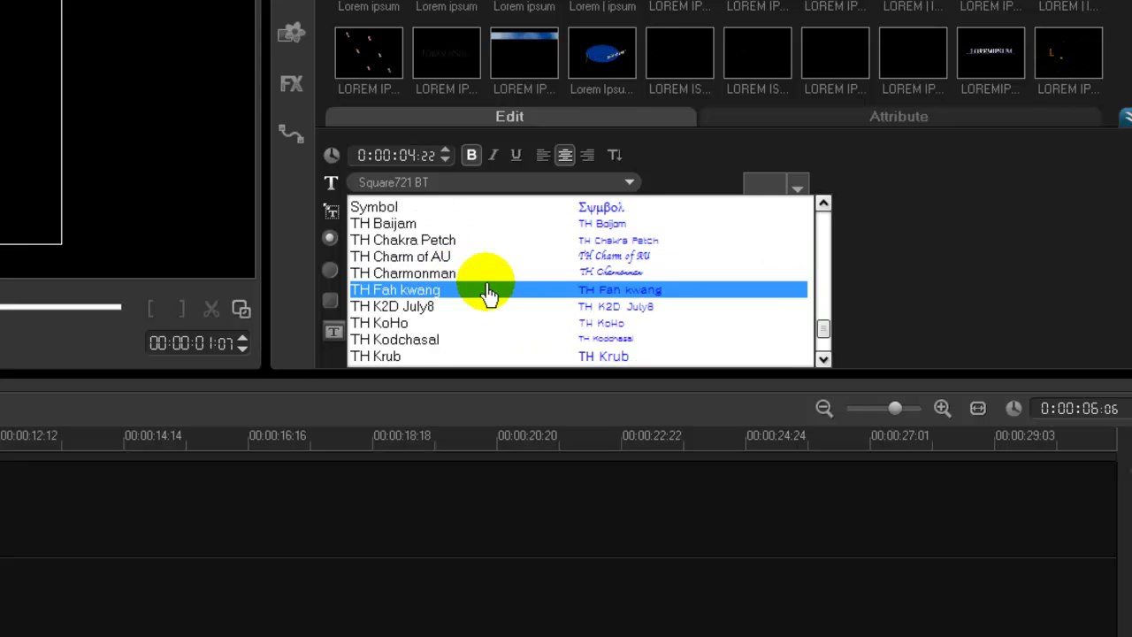
pyautogui.scroll(-3, 458, 279)
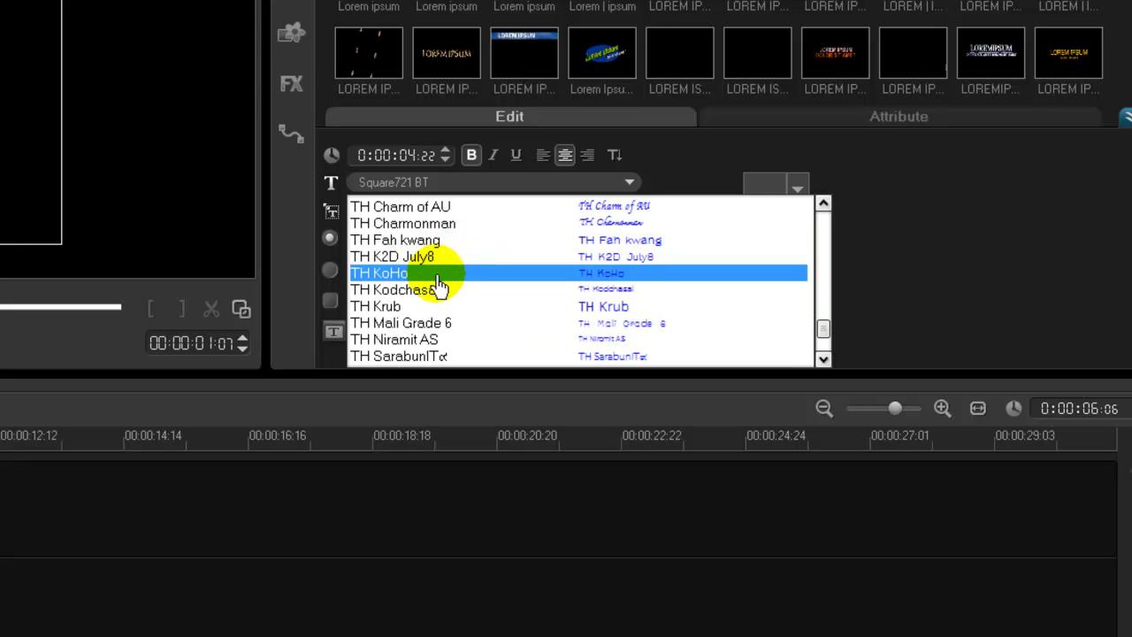
pyautogui.scroll(1, 451, 270)
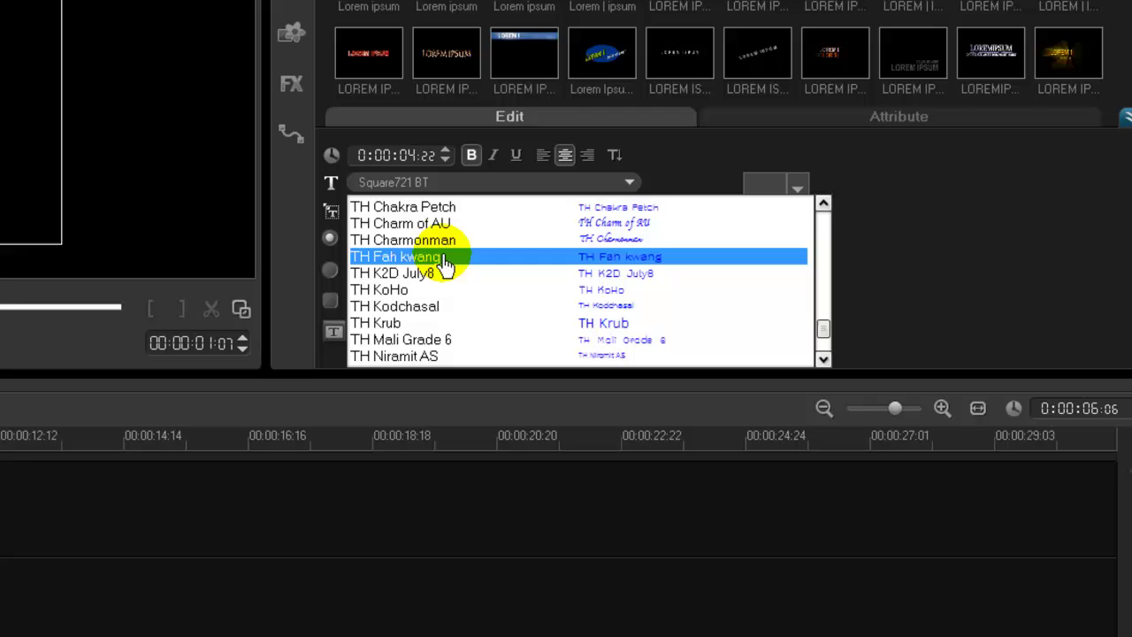
pyautogui.click(666, 161)
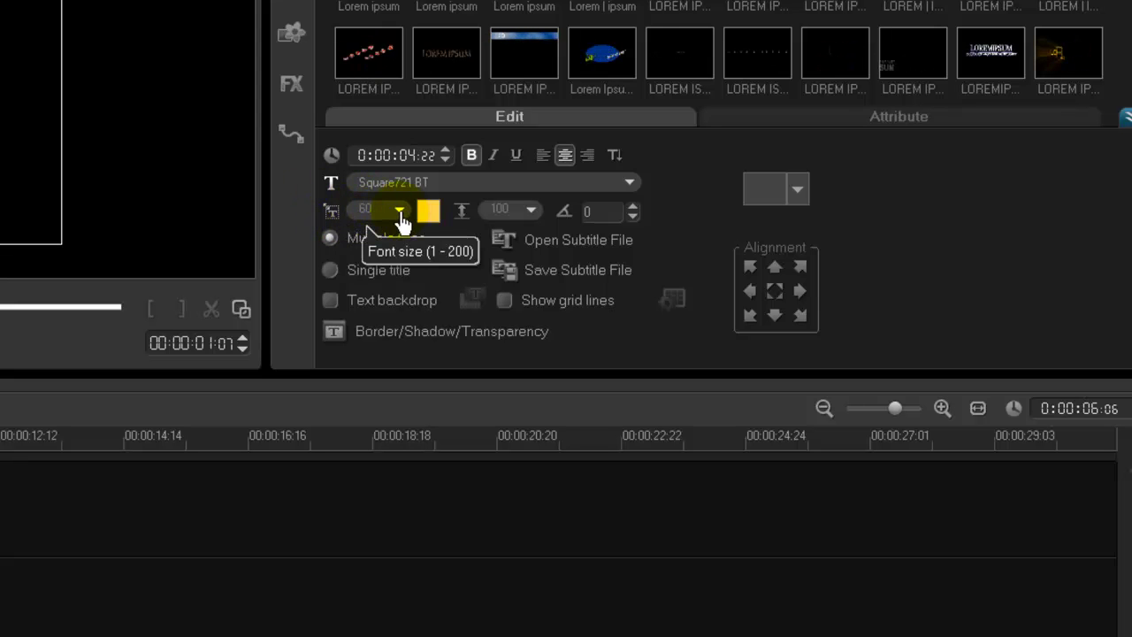
# - Set the title's font size to 65 and increase it further to 72
pyautogui.click(401, 210)
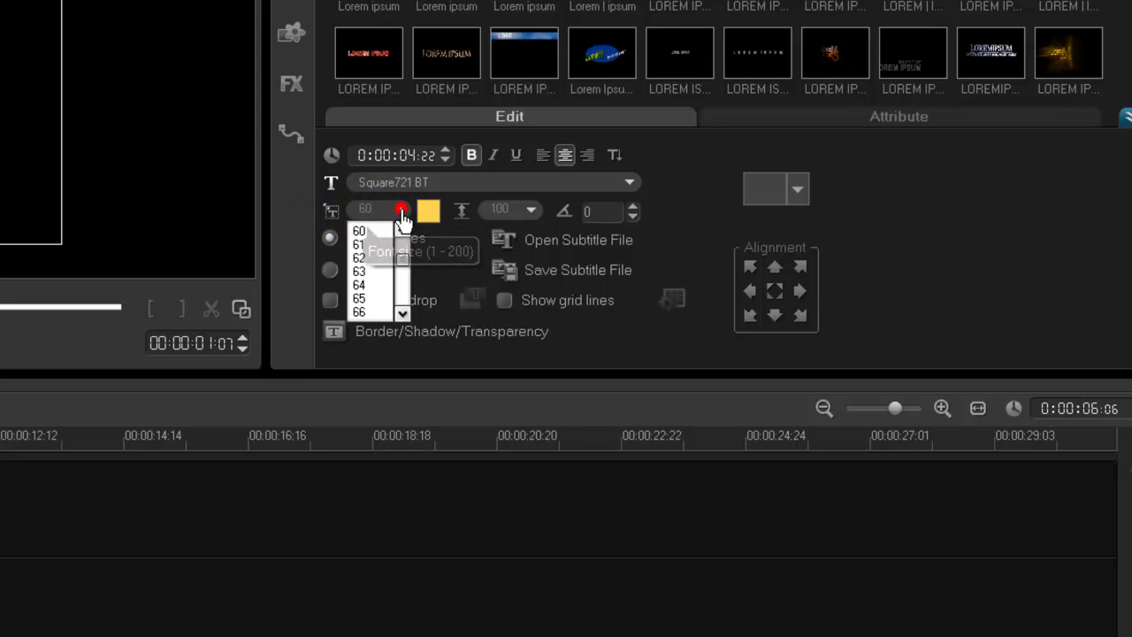
pyautogui.click(376, 298)
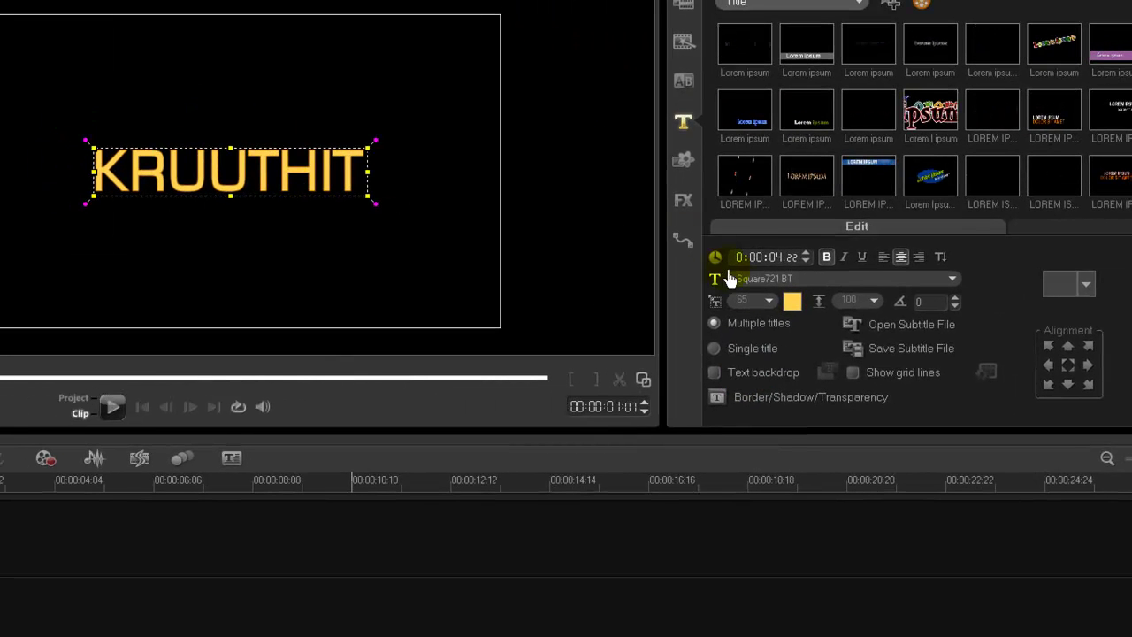
pyautogui.click(769, 301)
pyautogui.click(771, 382)
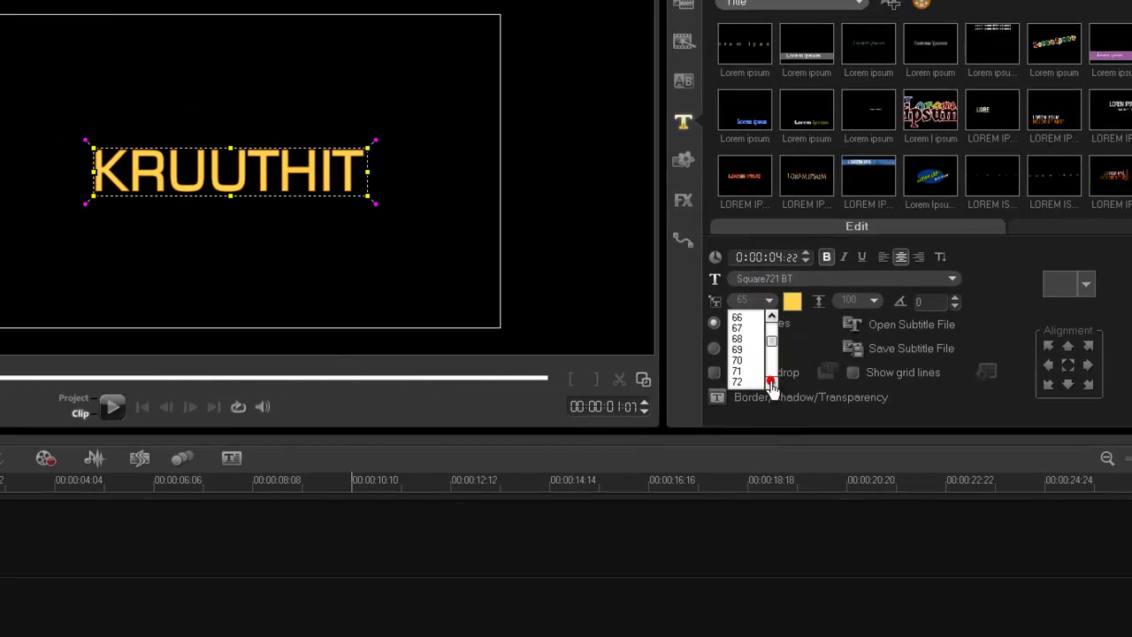
pyautogui.click(748, 382)
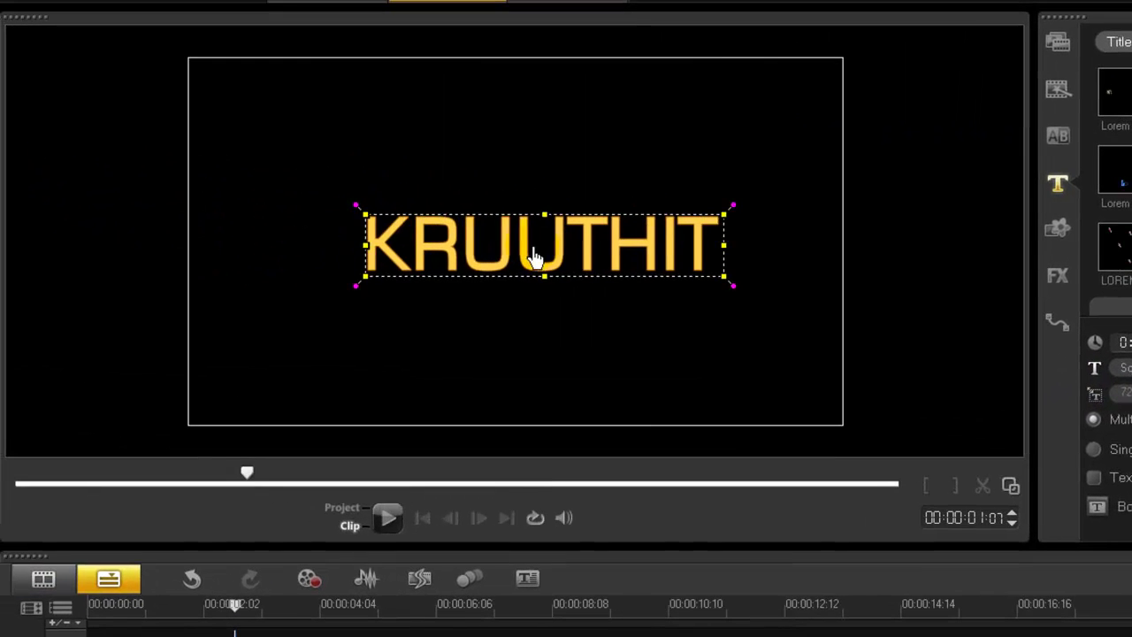
# - Move the title text slightly left in the frame and resize it directly in the preview to font size 73
pyautogui.moveTo(260, 185); pyautogui.dragTo(229, 192)
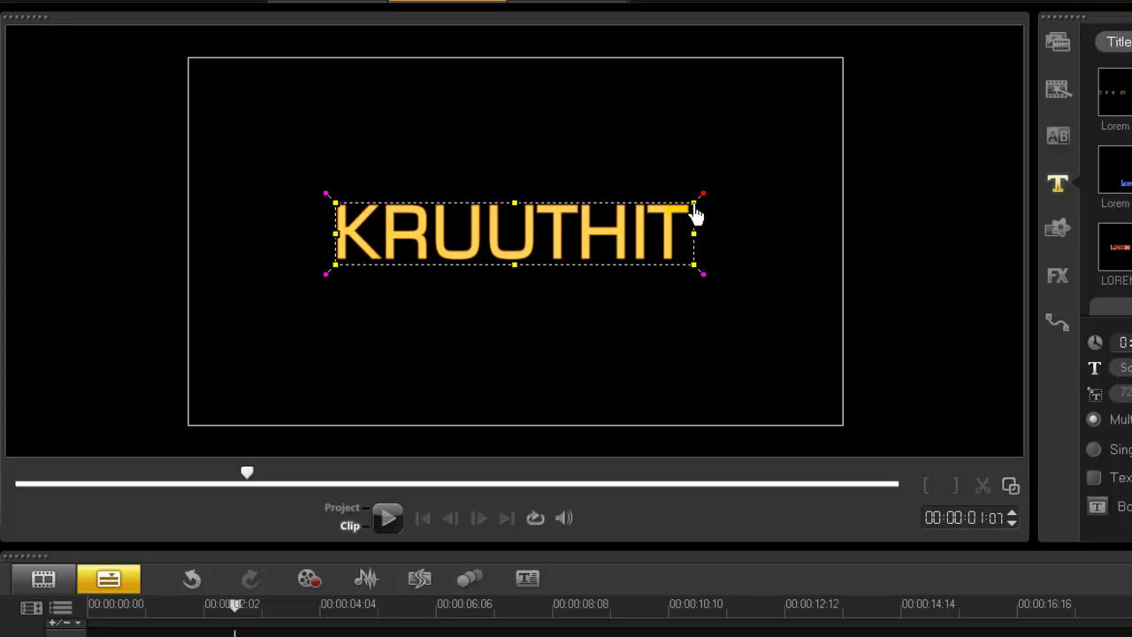
pyautogui.click(695, 204)
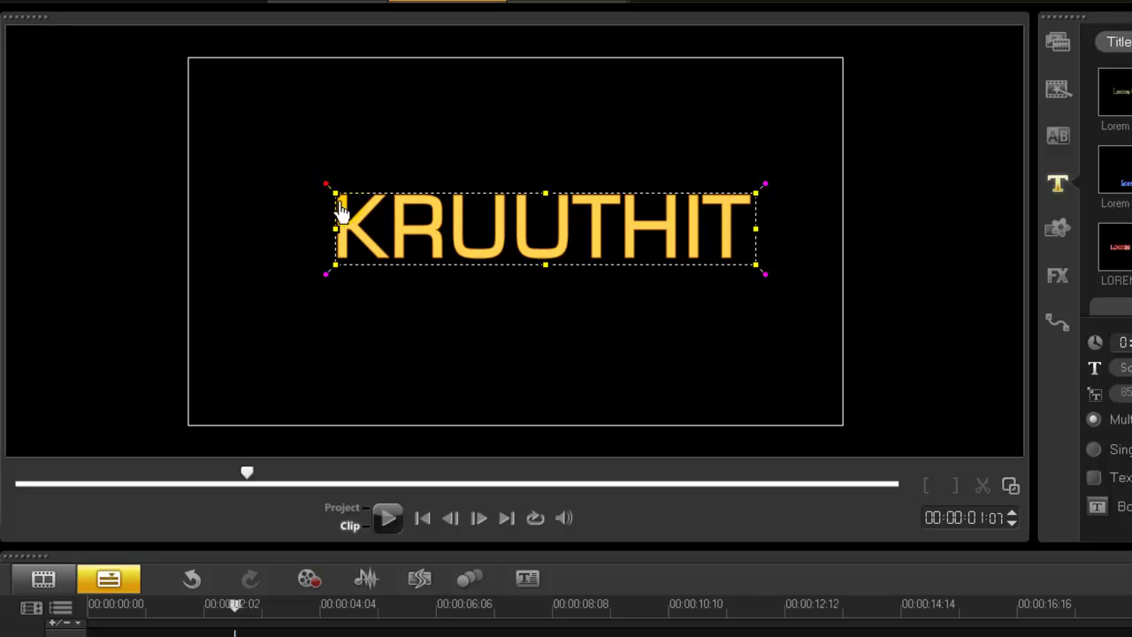
pyautogui.moveTo(336, 204); pyautogui.dragTo(396, 248)
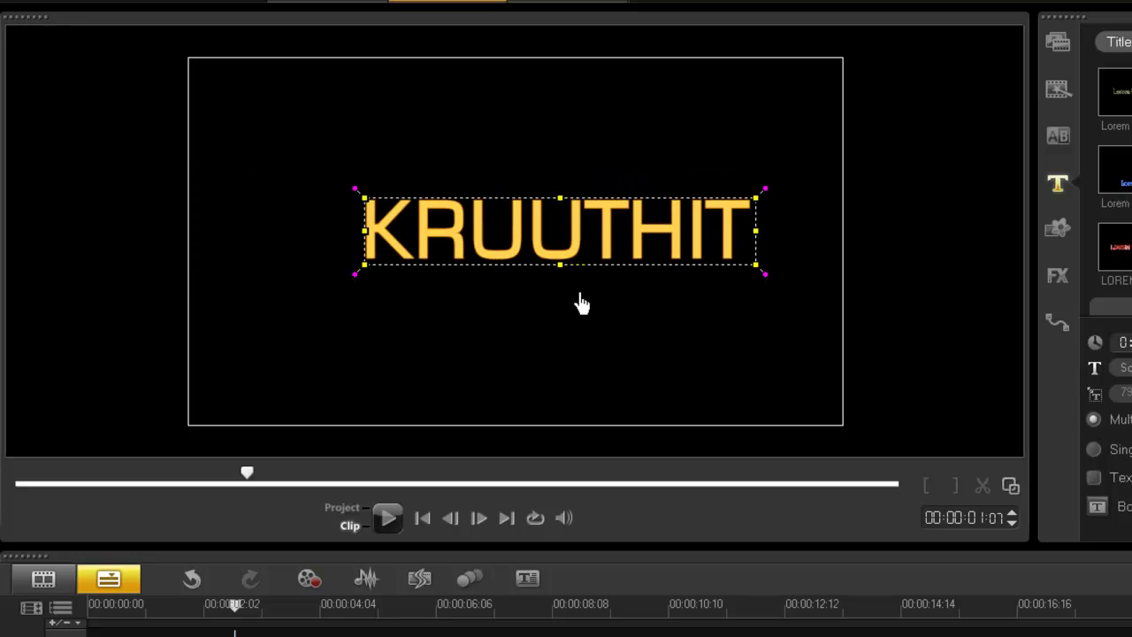
pyautogui.click(751, 263)
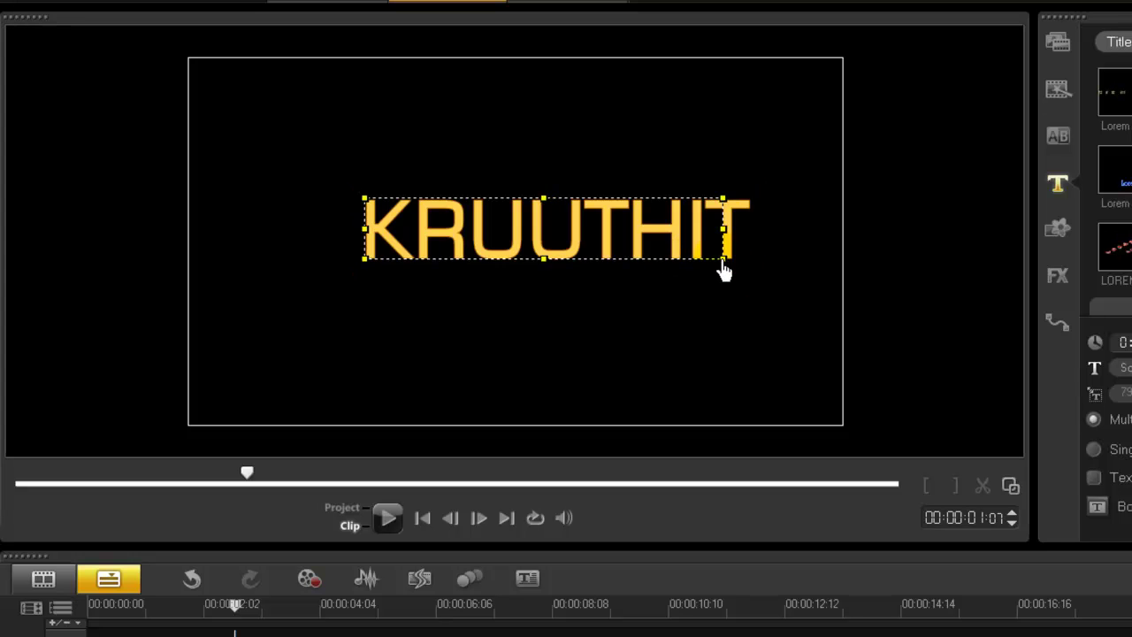
pyautogui.moveTo(640, 253); pyautogui.dragTo(620, 258)
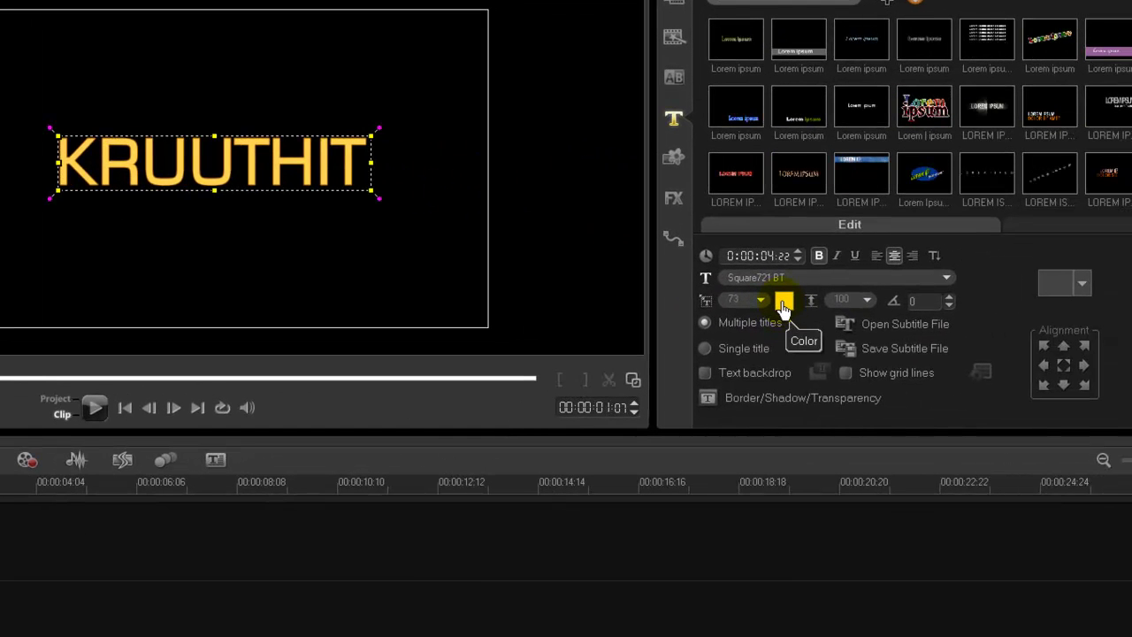
# - Try blue and magenta for the title text and settle on light orange
pyautogui.click(784, 303)
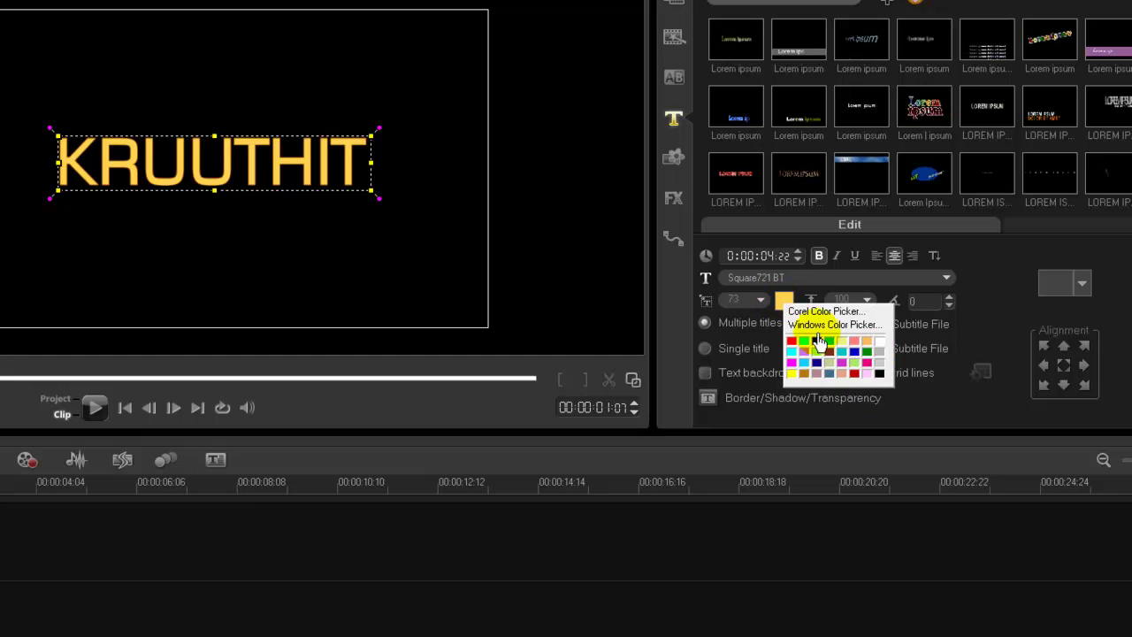
pyautogui.click(817, 341)
pyautogui.click(784, 302)
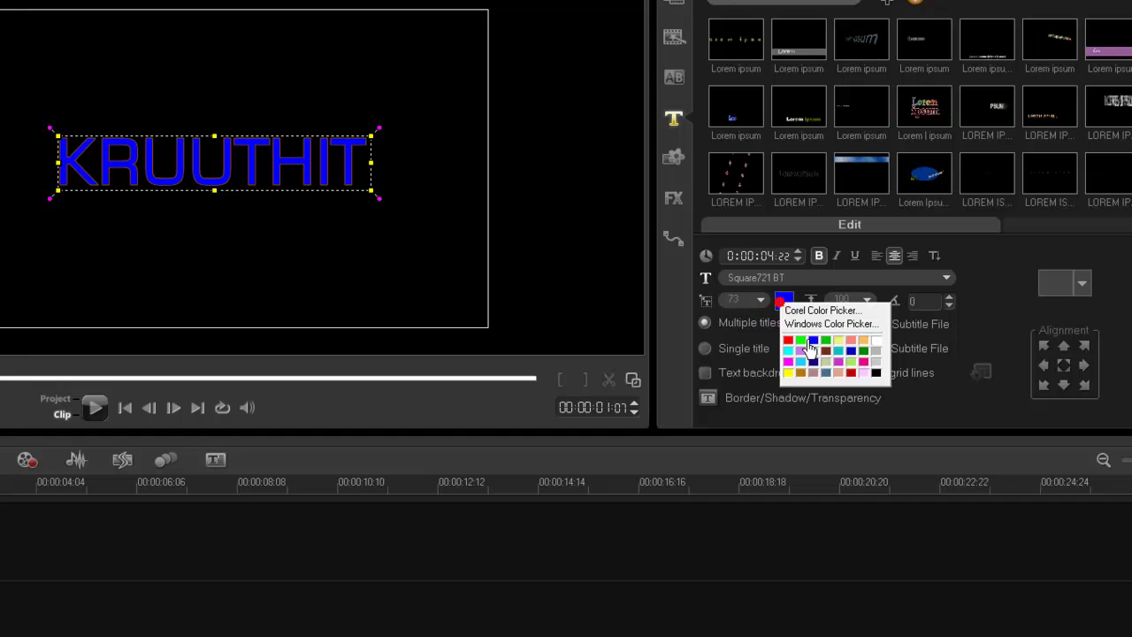
pyautogui.click(838, 361)
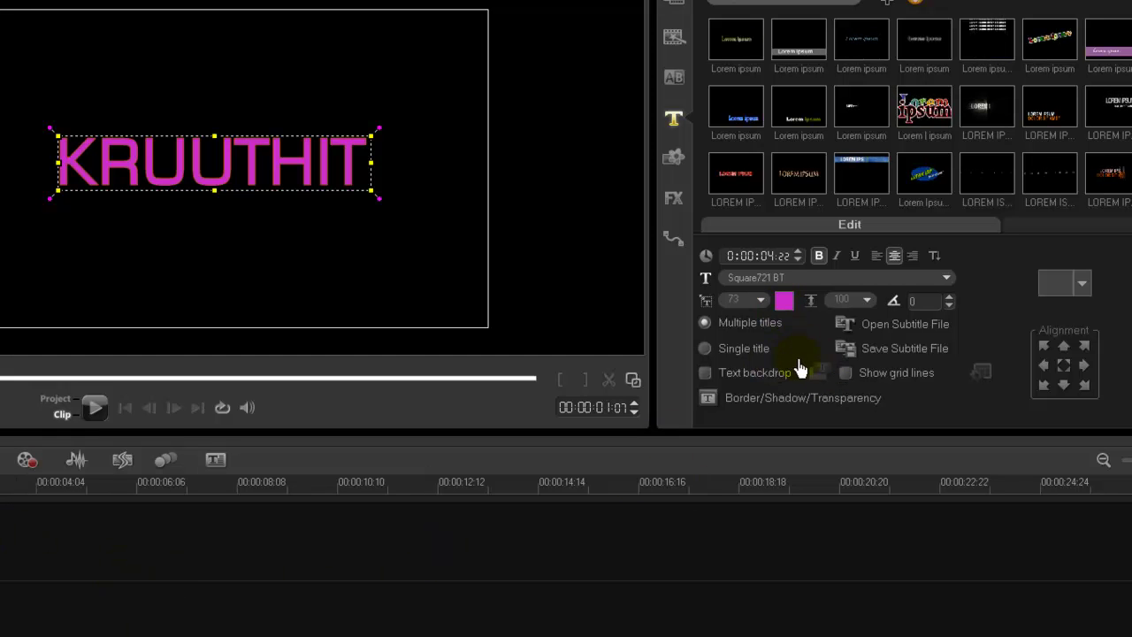
pyautogui.click(784, 301)
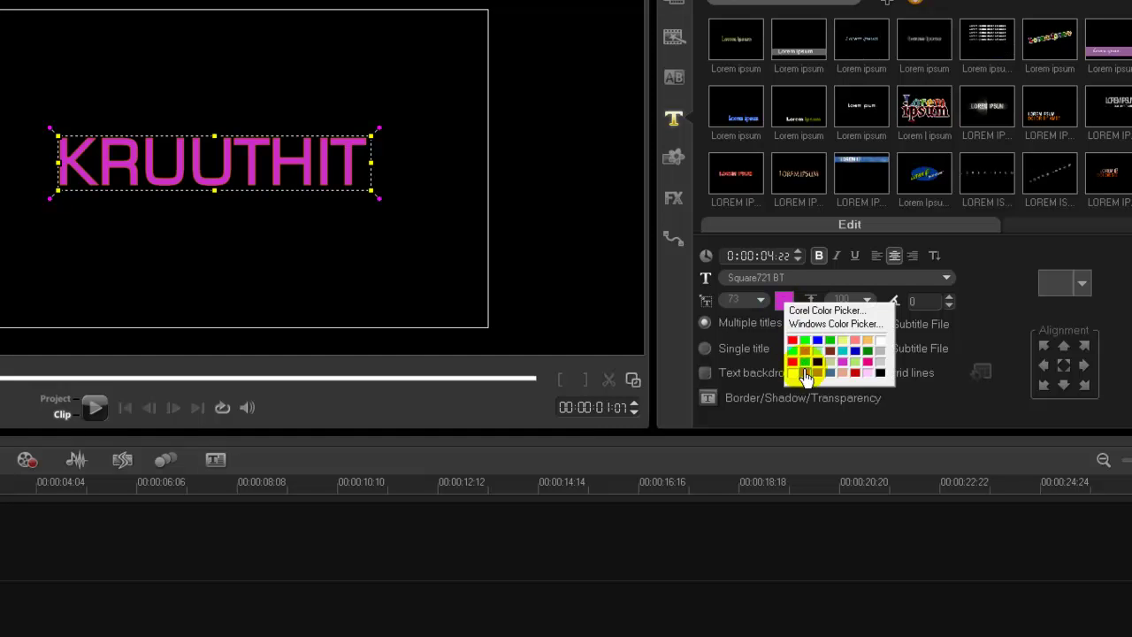
pyautogui.click(865, 340)
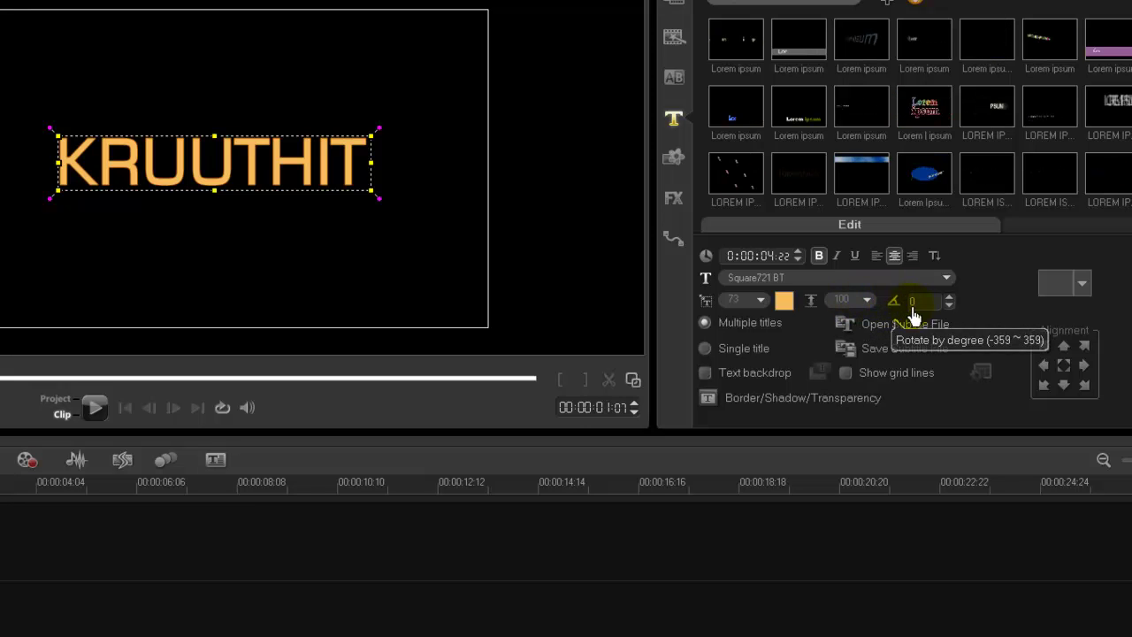
# - Try rotating the title in both directions, including -4 degrees, and reset the rotation to 0
pyautogui.click(949, 301)
pyautogui.click(949, 302)
pyautogui.click(950, 302)
pyautogui.click(949, 302)
pyautogui.click(949, 302)
pyautogui.click(949, 301)
pyautogui.click(949, 302)
pyautogui.click(949, 308)
pyautogui.click(949, 308)
pyautogui.click(950, 308)
pyautogui.click(949, 308)
pyautogui.click(949, 308)
pyautogui.click(949, 308)
pyautogui.click(950, 308)
pyautogui.click(950, 308)
pyautogui.click(950, 308)
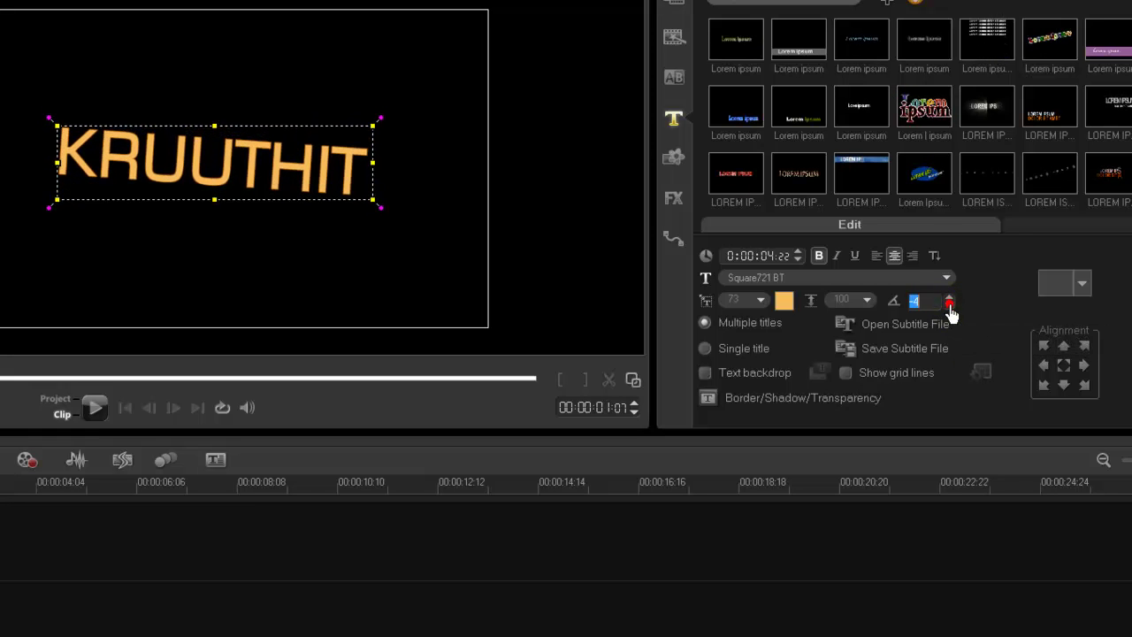
pyautogui.click(949, 306)
pyautogui.click(949, 302)
pyautogui.click(950, 302)
pyautogui.click(949, 302)
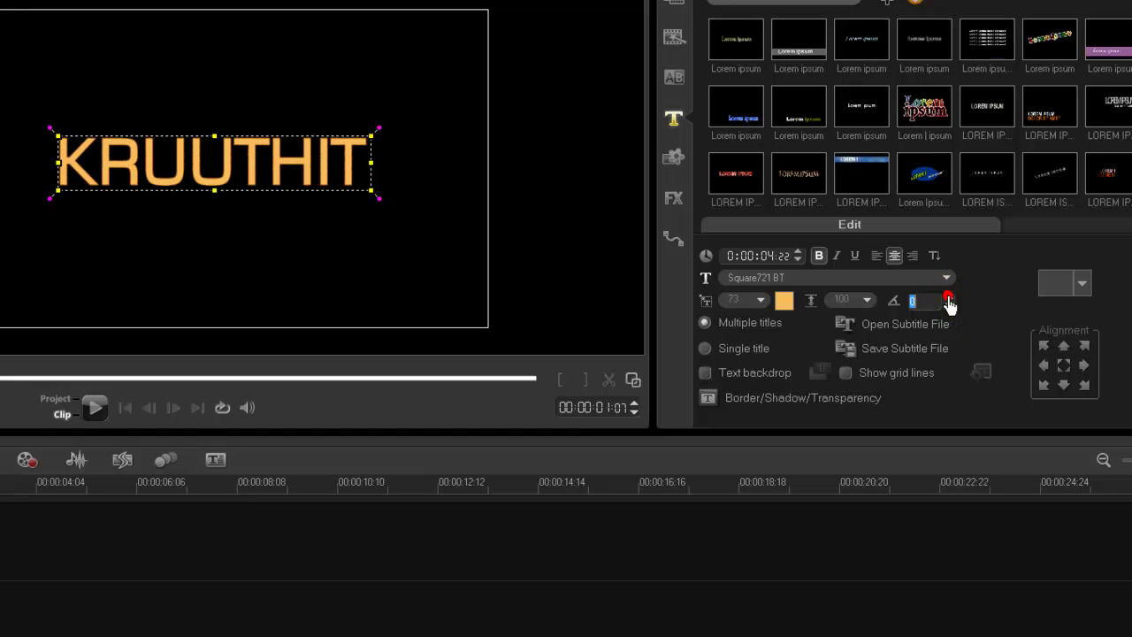
# - Nudge the title text slightly to the left in the preview frame
pyautogui.click(918, 300)
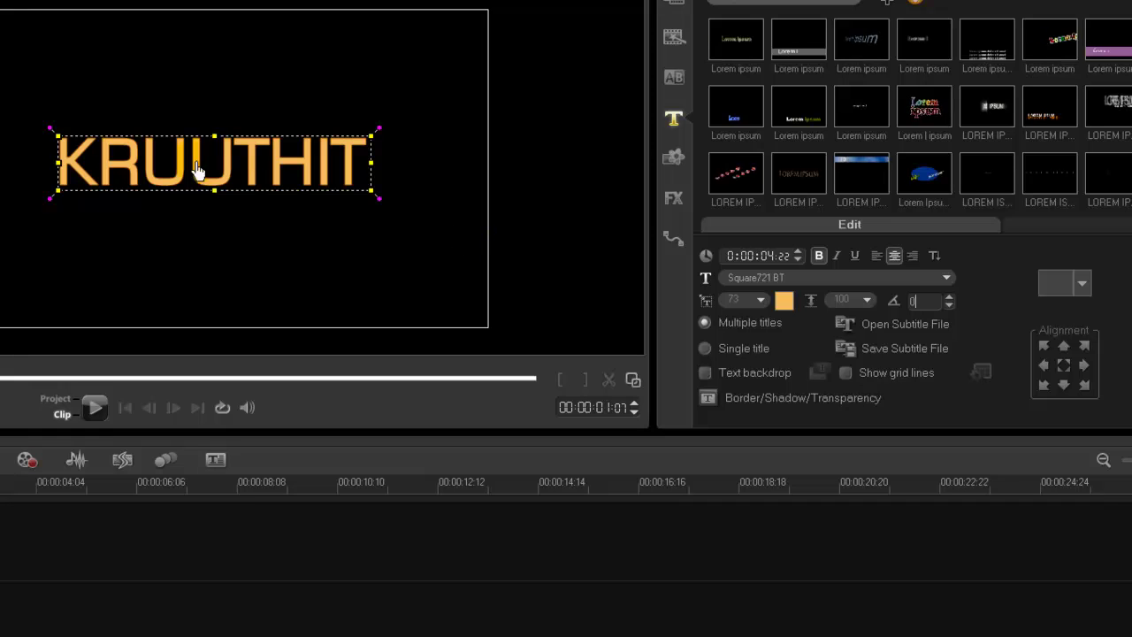
pyautogui.moveTo(221, 180); pyautogui.dragTo(217, 179)
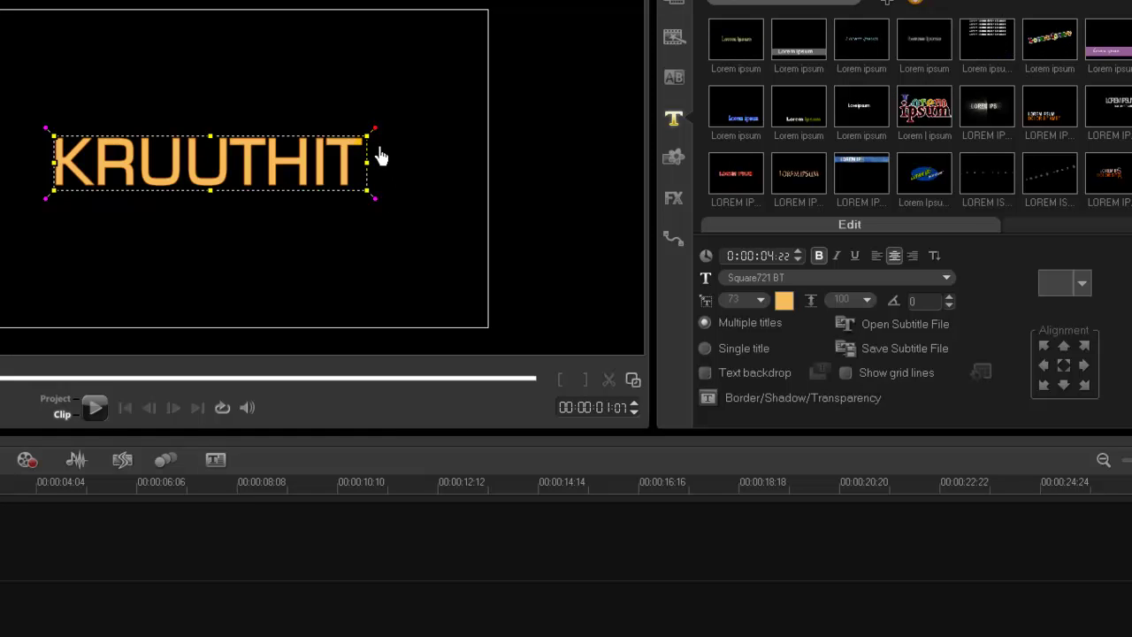
# - Try rotating the title to -20 degrees directly in the preview and return it to 0
pyautogui.moveTo(375, 130); pyautogui.dragTo(378, 202)
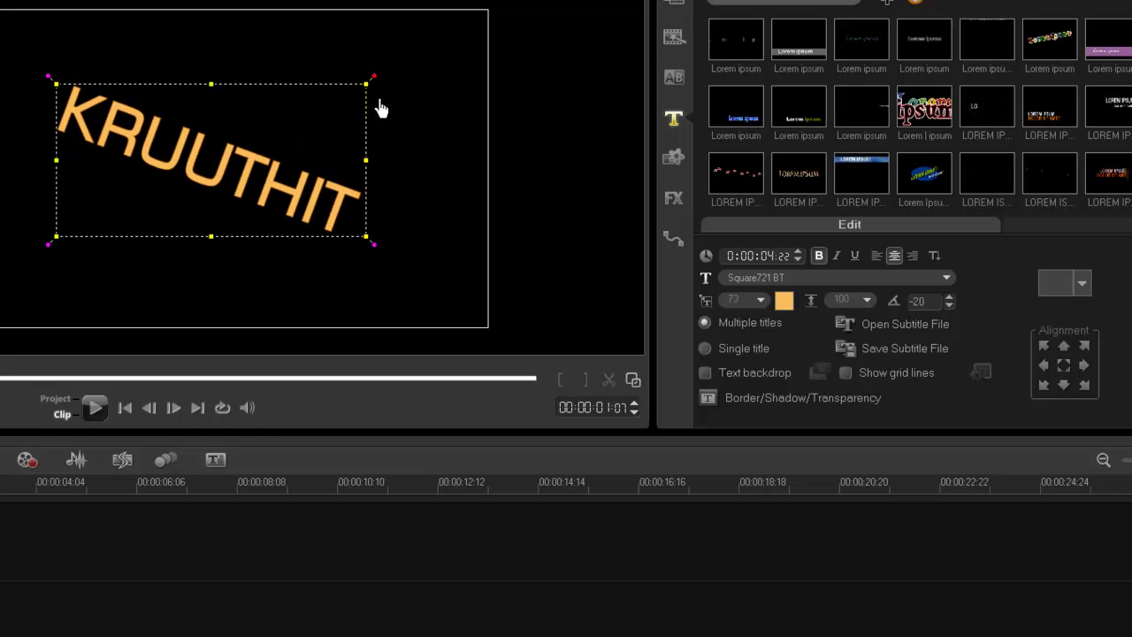
pyautogui.moveTo(372, 250); pyautogui.dragTo(396, 189)
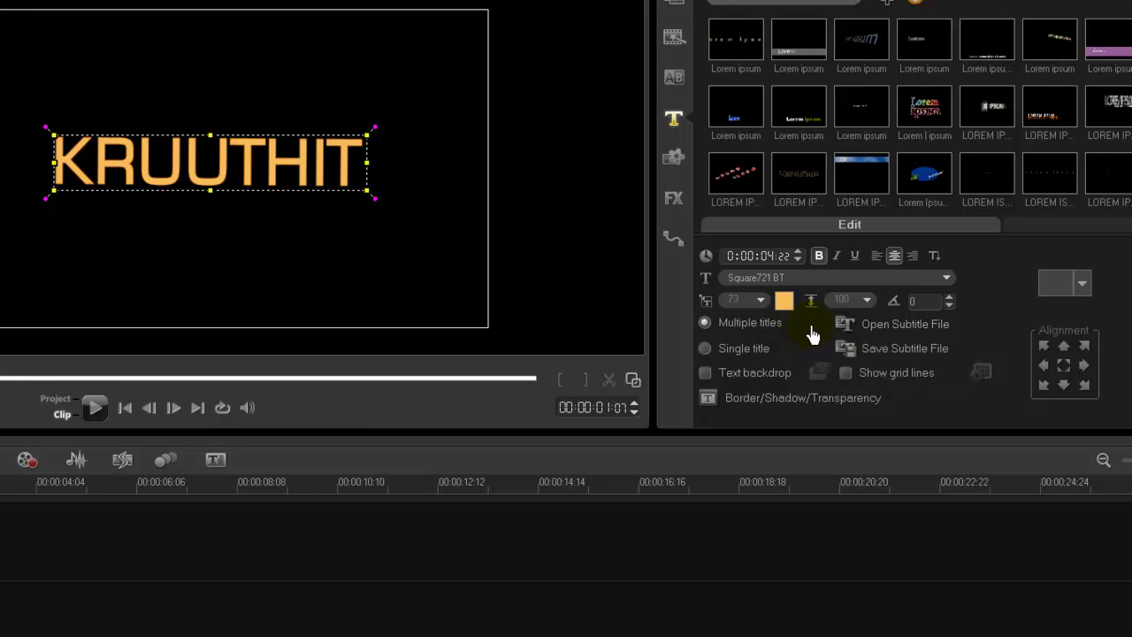
# - Show grid lines in the preview and shift the title text slightly down and to the left
pyautogui.click(846, 376)
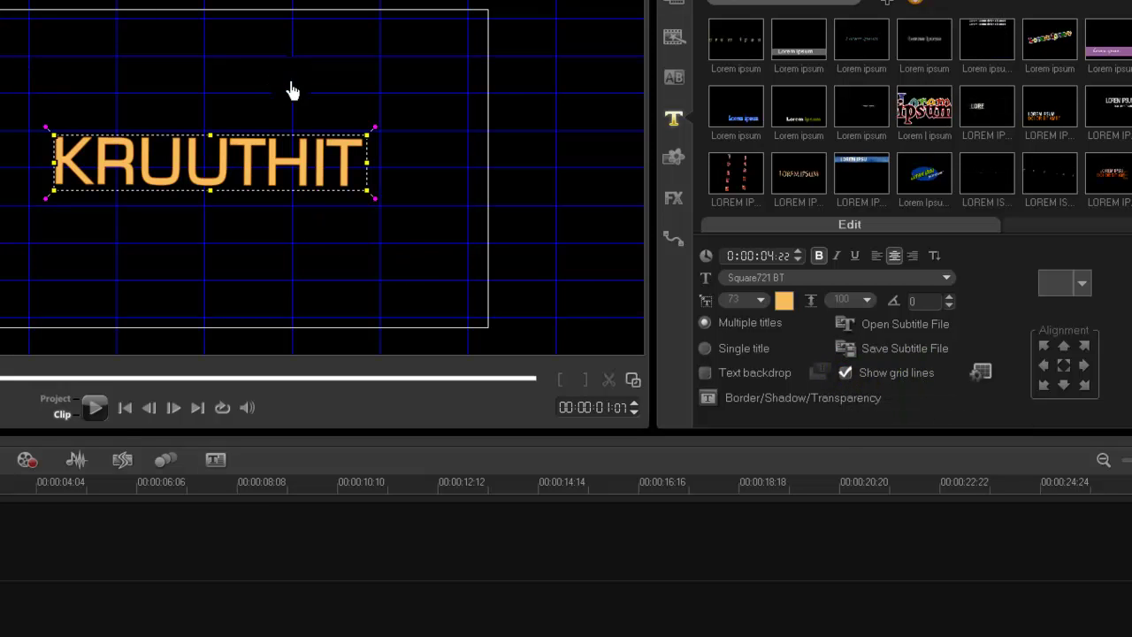
pyautogui.moveTo(265, 171)
pyautogui.mouseDown()
pyautogui.moveTo(263, 155)
pyautogui.moveTo(272, 196)
pyautogui.moveTo(254, 189)
pyautogui.moveTo(265, 177)
pyautogui.moveTo(260, 185)
pyautogui.moveTo(276, 187)
pyautogui.mouseUp()
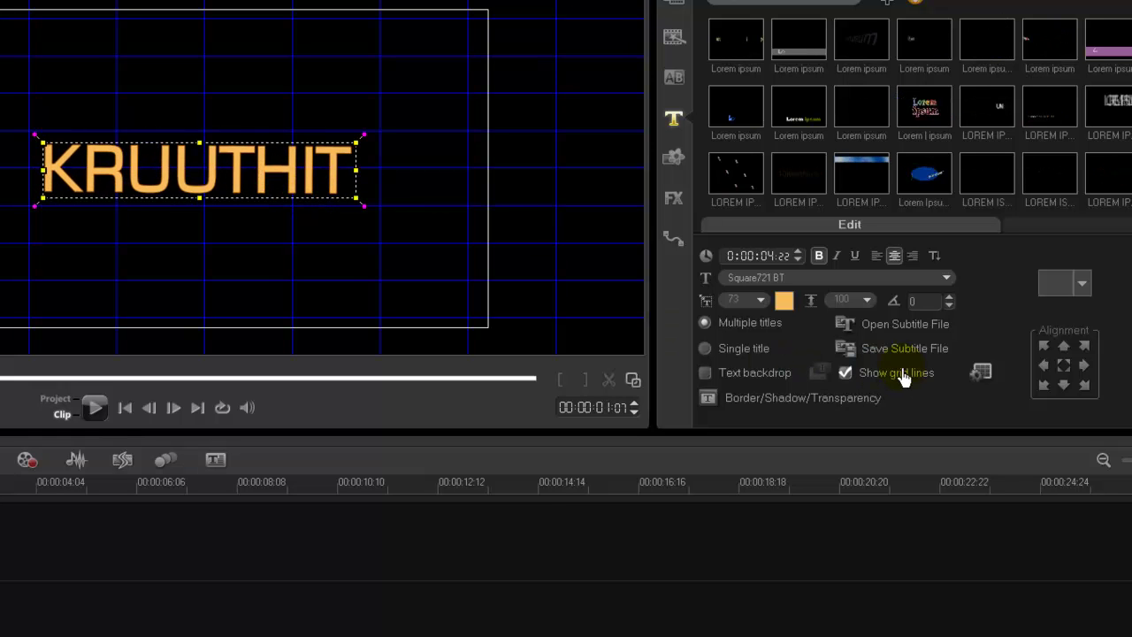
# - Try the Dash, Dot, Dash-Dot and Dash-Dot-Dot line types for the grid lines and return to Solid
pyautogui.click(982, 376)
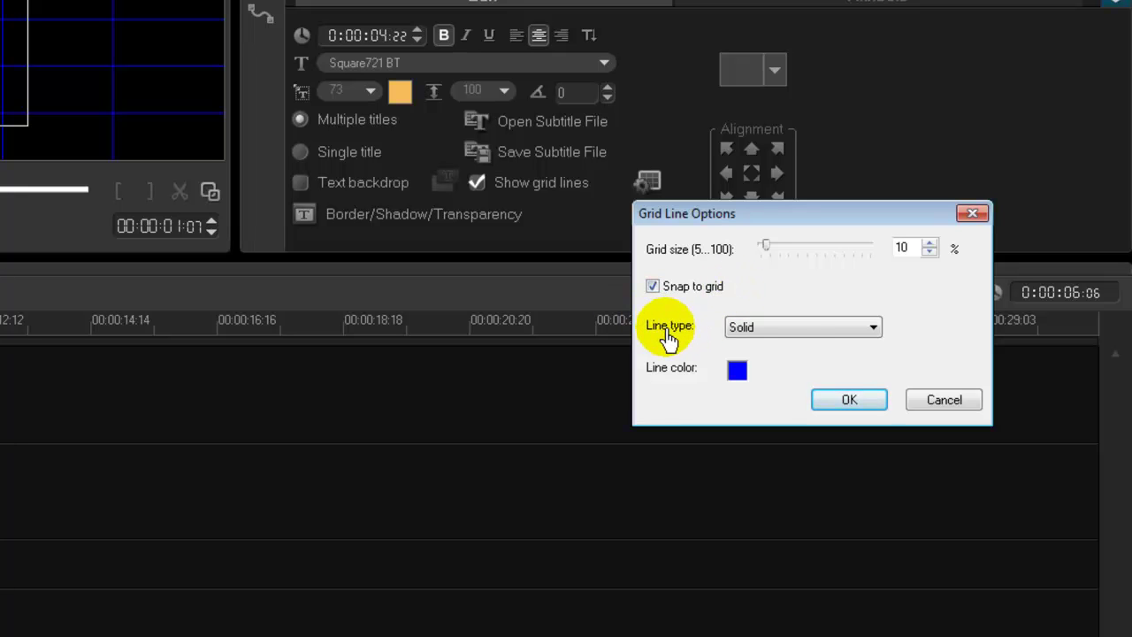
pyautogui.click(800, 327)
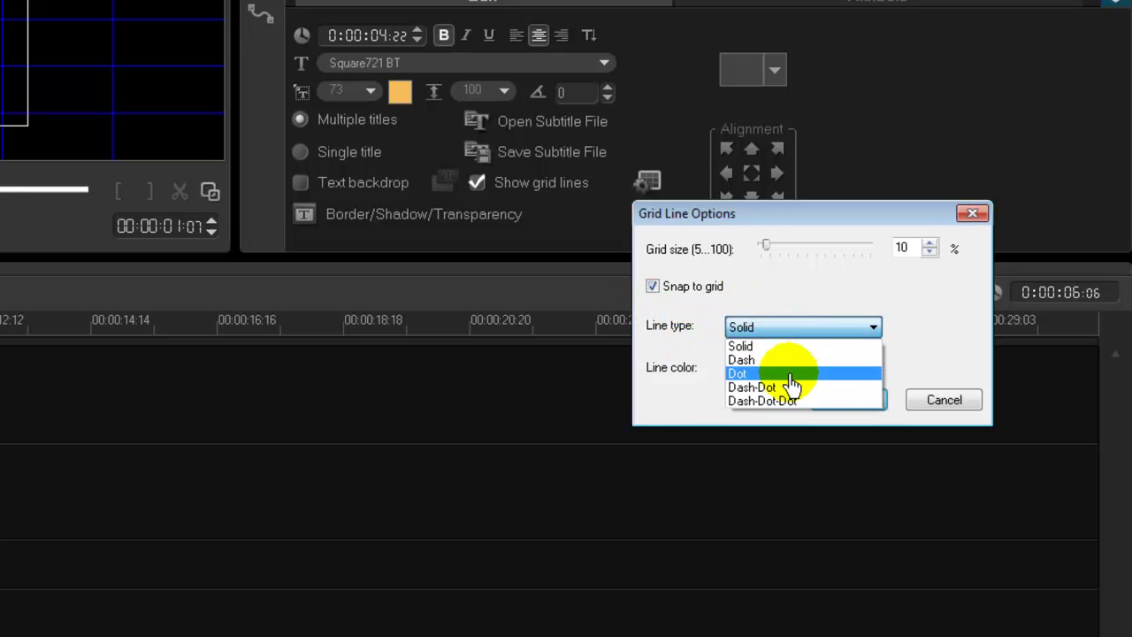
pyautogui.click(784, 360)
pyautogui.click(790, 328)
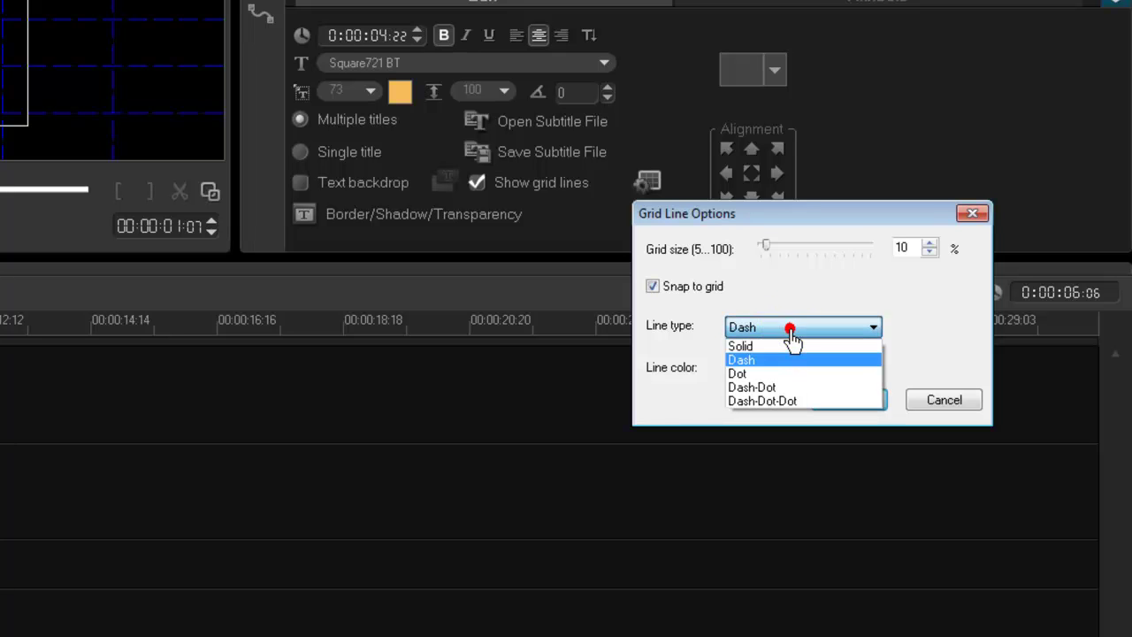
pyautogui.click(784, 363)
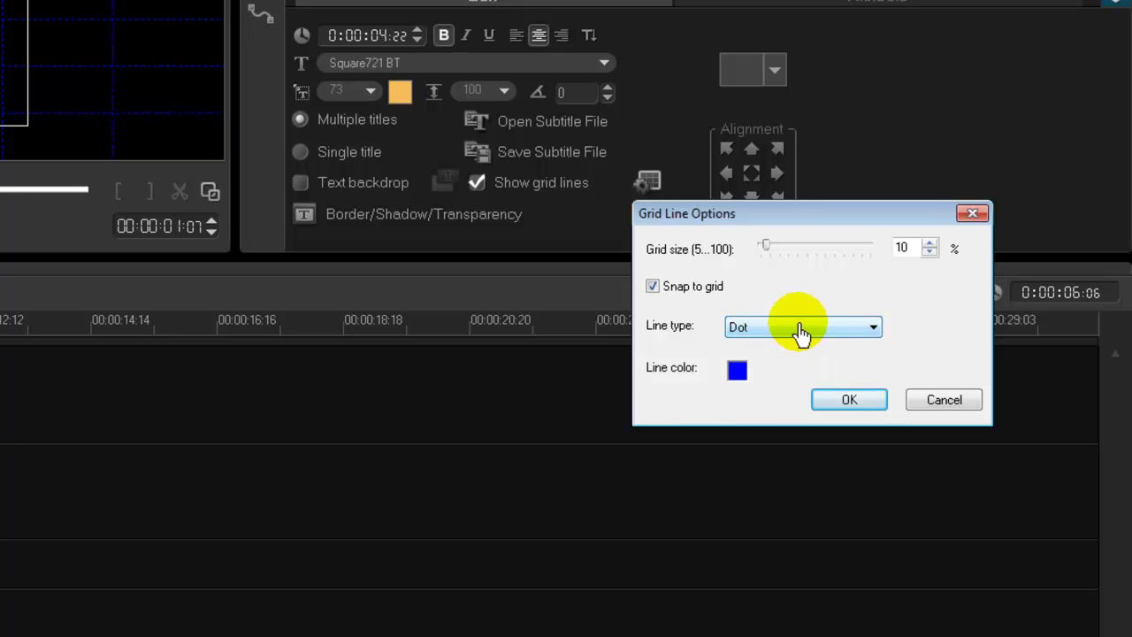
pyautogui.click(799, 327)
pyautogui.click(783, 386)
pyautogui.click(778, 335)
pyautogui.click(775, 402)
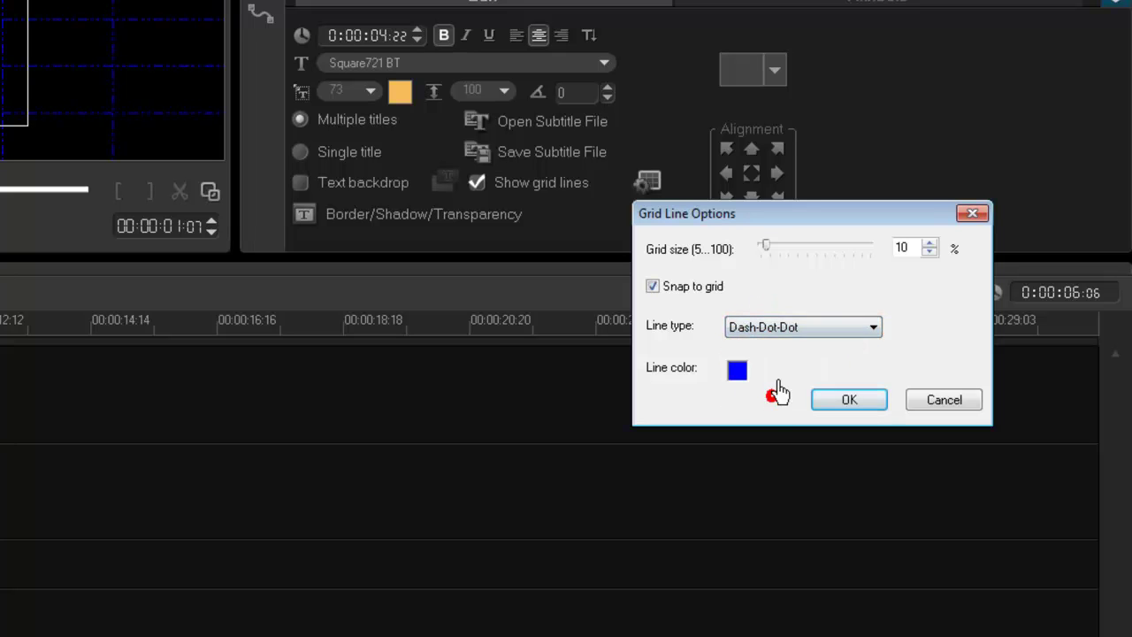
pyautogui.click(785, 330)
pyautogui.click(777, 345)
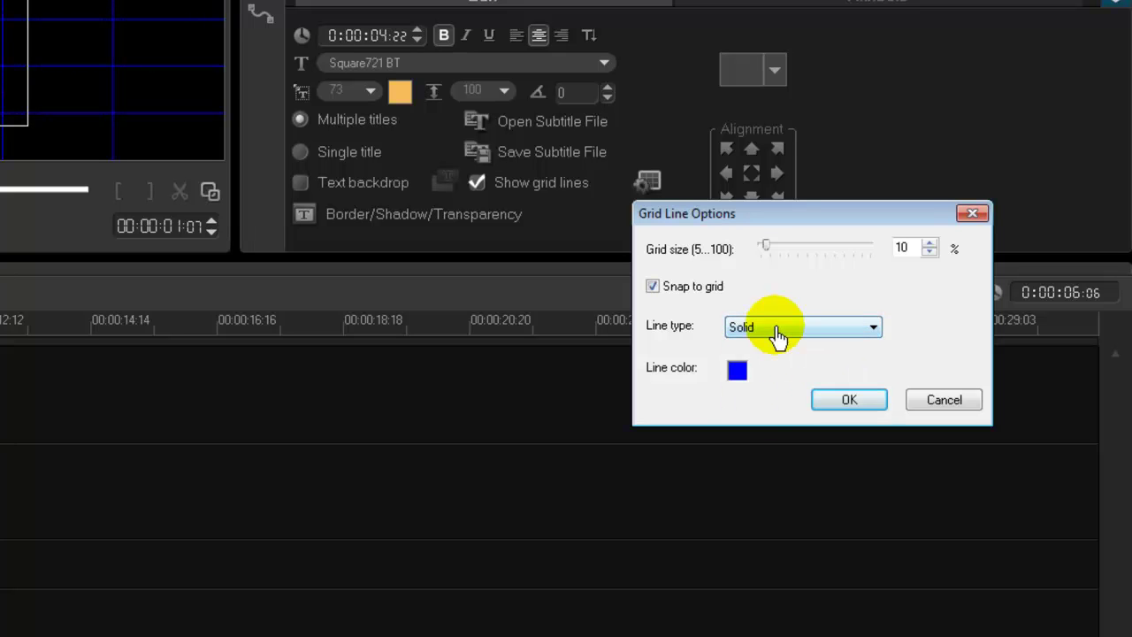
# - Try light yellow as the grid line color and change it back to blue
pyautogui.click(738, 371)
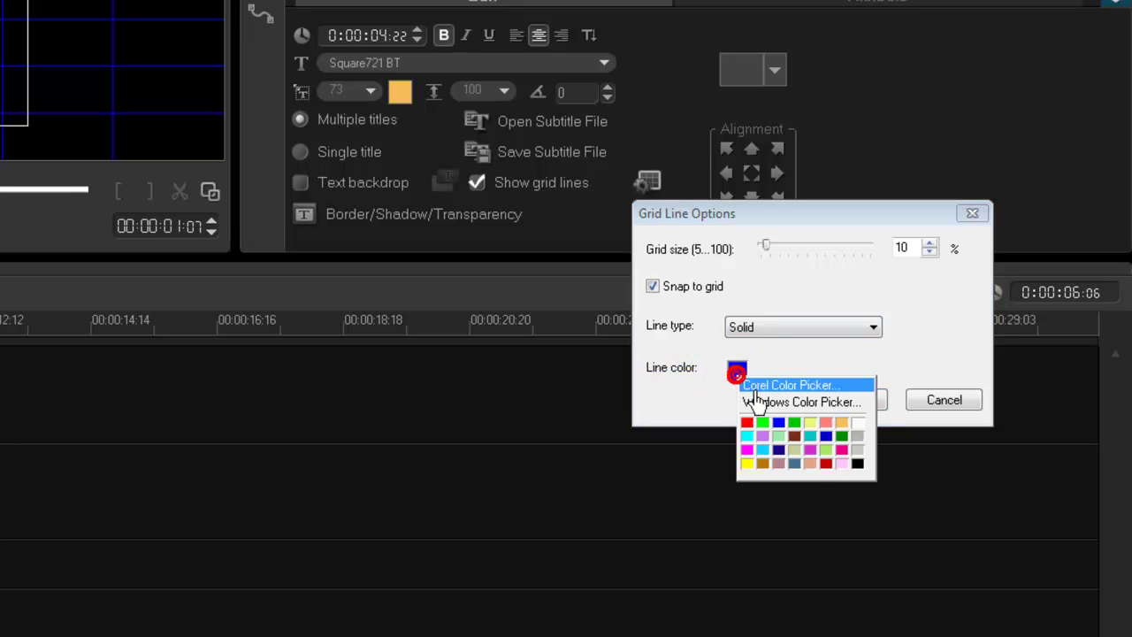
pyautogui.click(812, 423)
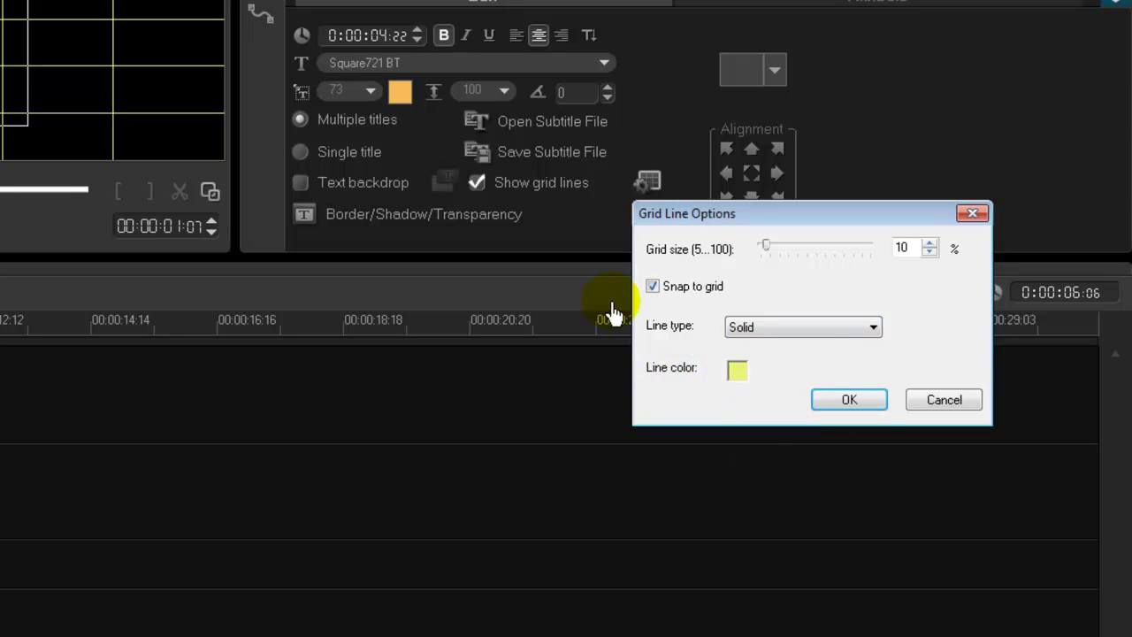
pyautogui.click(735, 371)
pyautogui.click(776, 421)
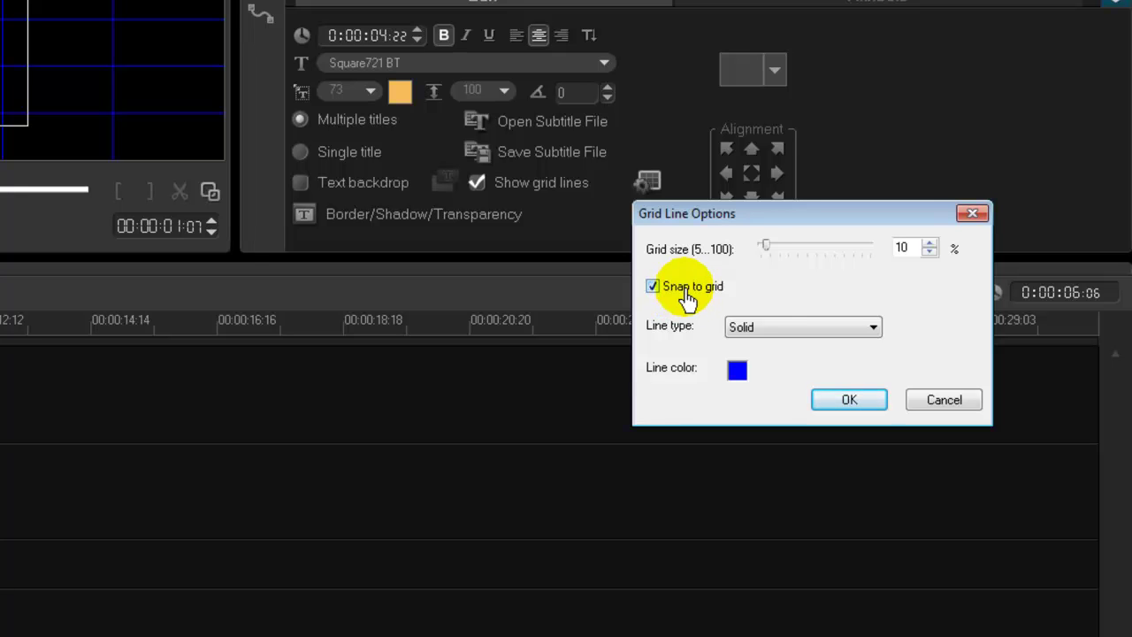
# - Keep the grid size at 10%, cancel the grid line options and hide the grid lines
pyautogui.moveTo(766, 247)
pyautogui.mouseDown()
pyautogui.moveTo(782, 253)
pyautogui.moveTo(767, 256)
pyautogui.mouseUp()
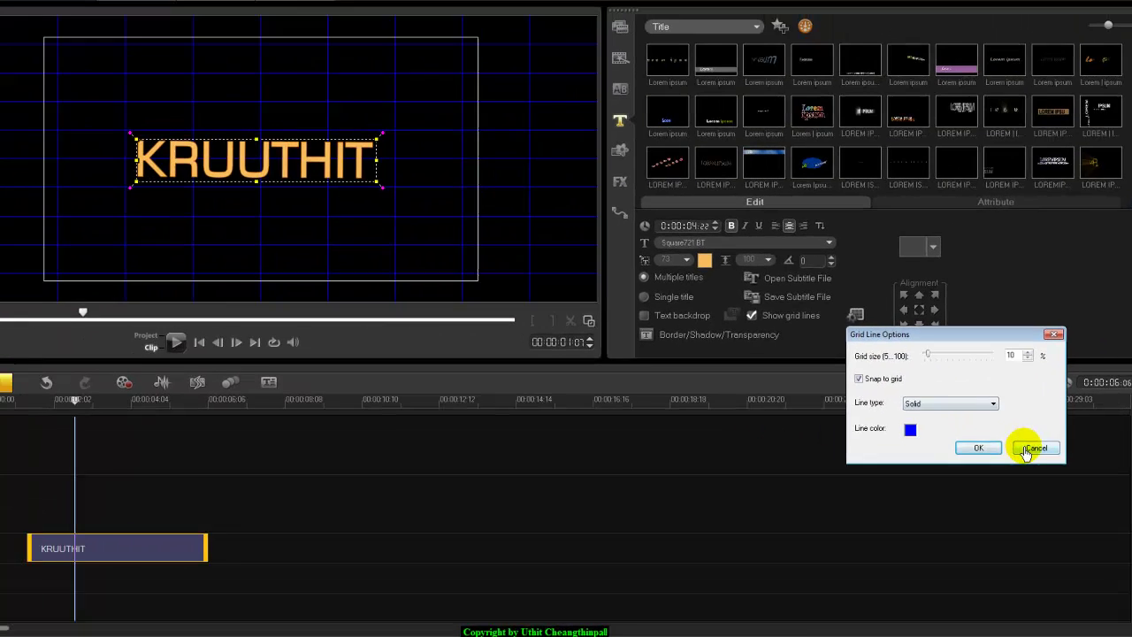
pyautogui.click(974, 384)
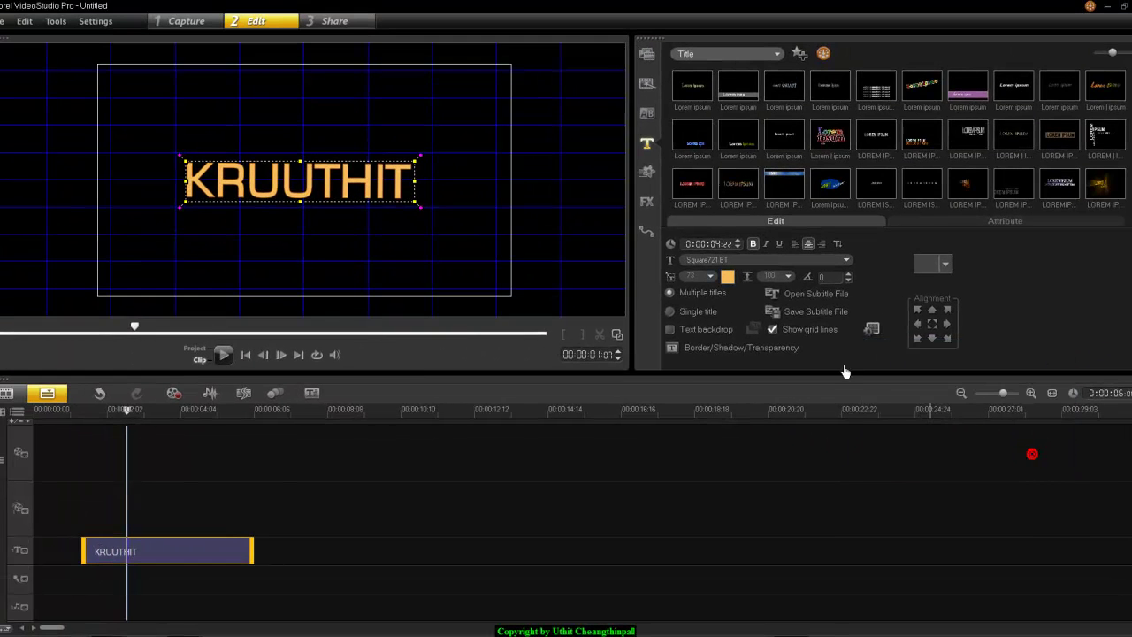
pyautogui.click(773, 330)
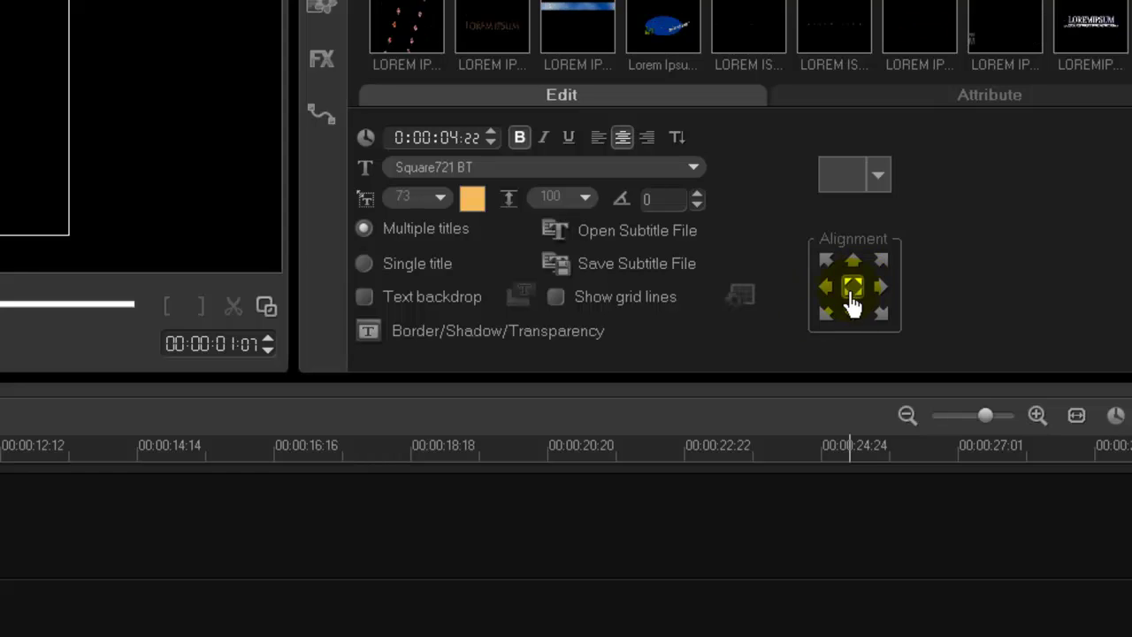
# - Try aligning the title to the corners and edges of the frame, and settle on center alignment
pyautogui.click(826, 263)
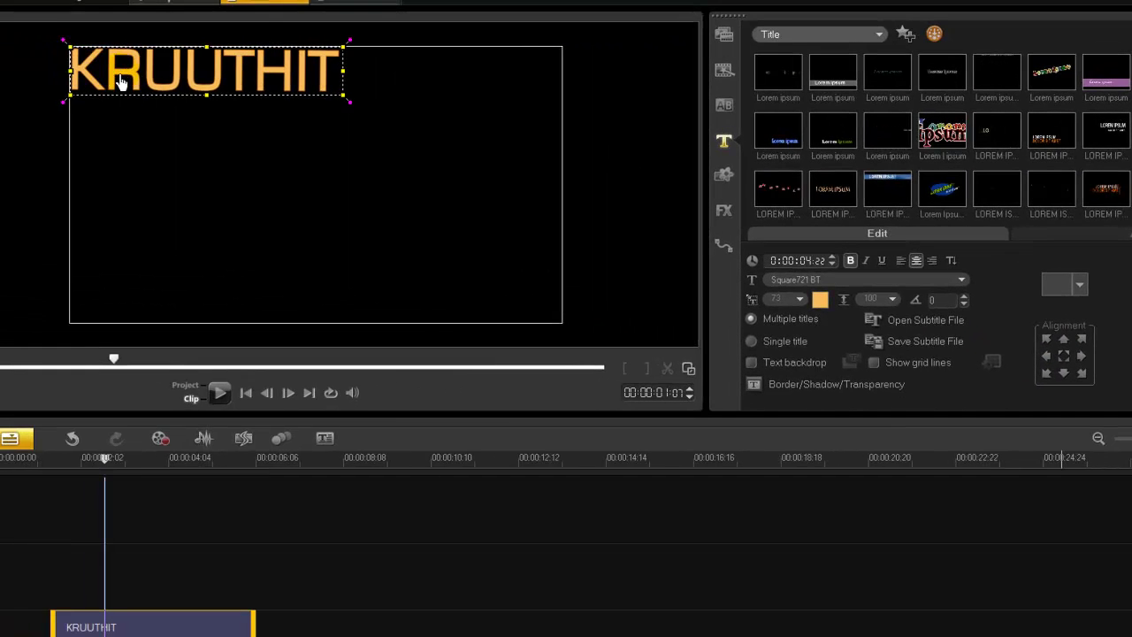
pyautogui.click(1062, 342)
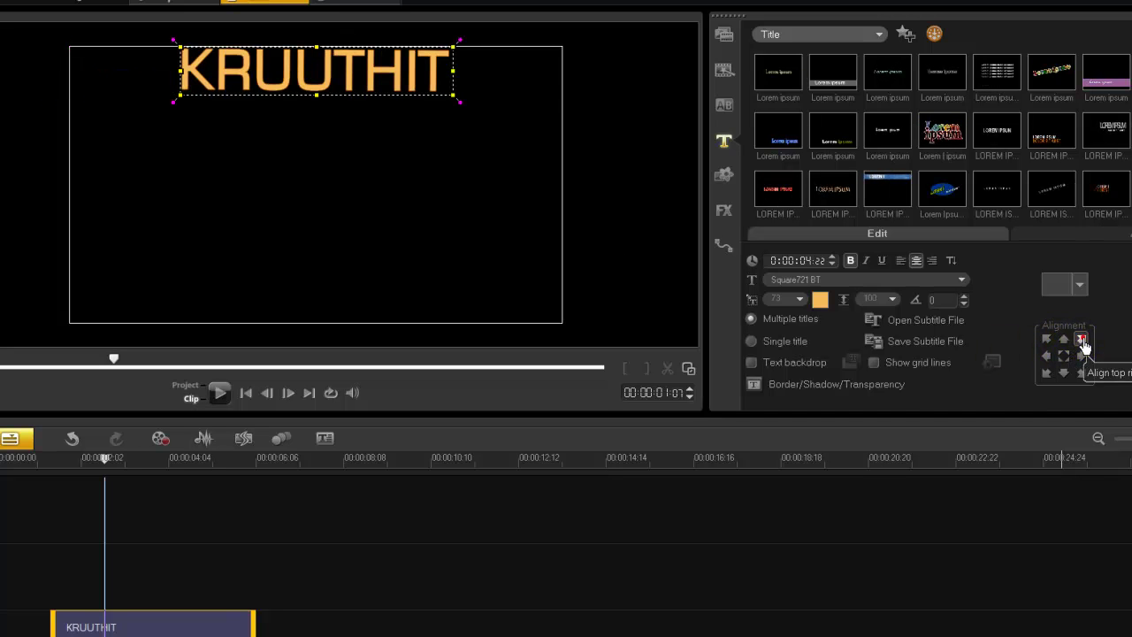
pyautogui.click(1081, 341)
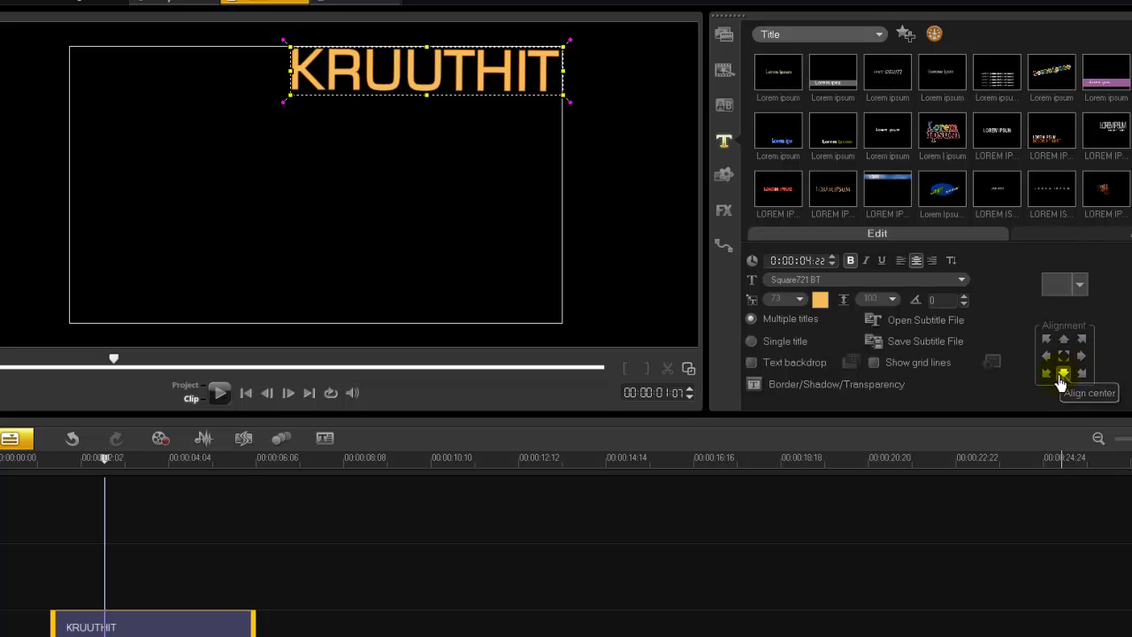
pyautogui.click(1063, 375)
pyautogui.click(1047, 375)
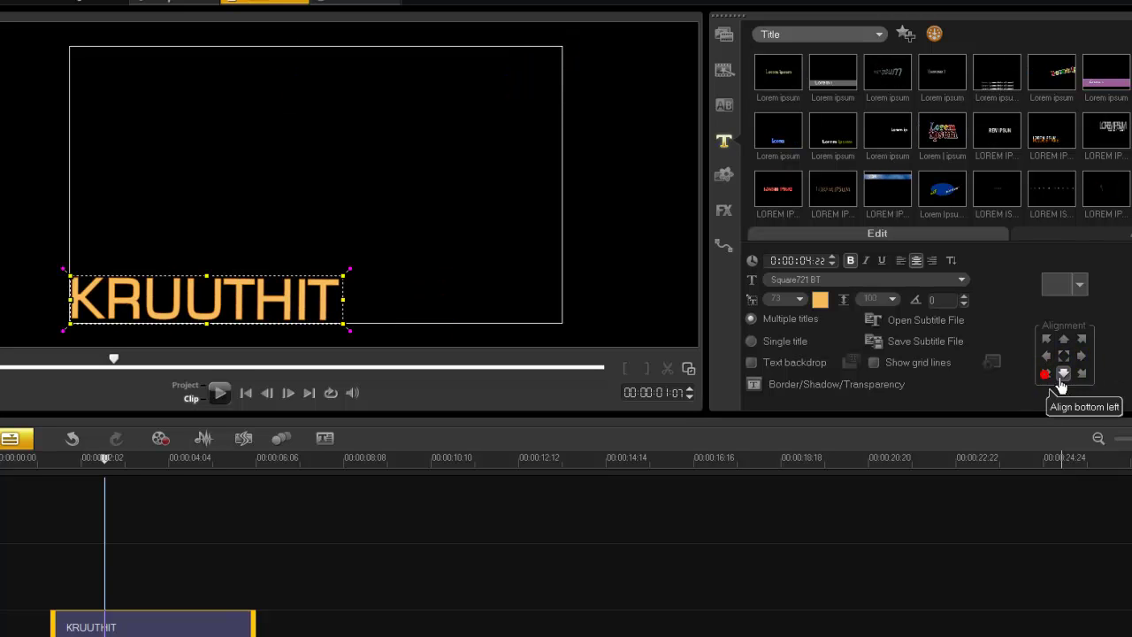
pyautogui.click(1081, 374)
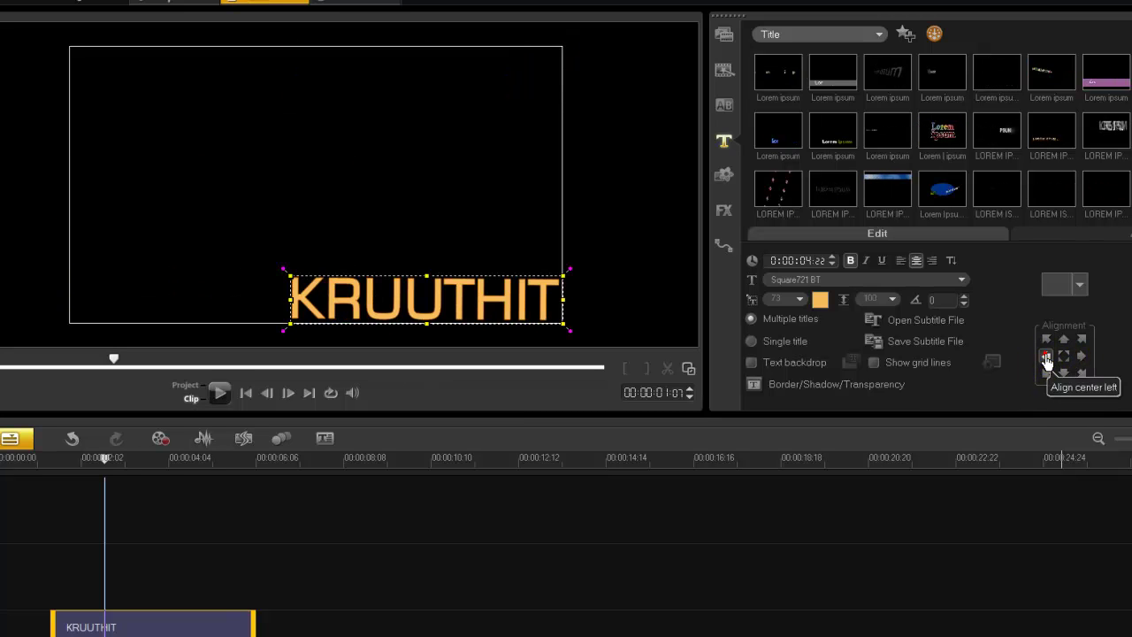
pyautogui.click(1047, 358)
pyautogui.click(1080, 358)
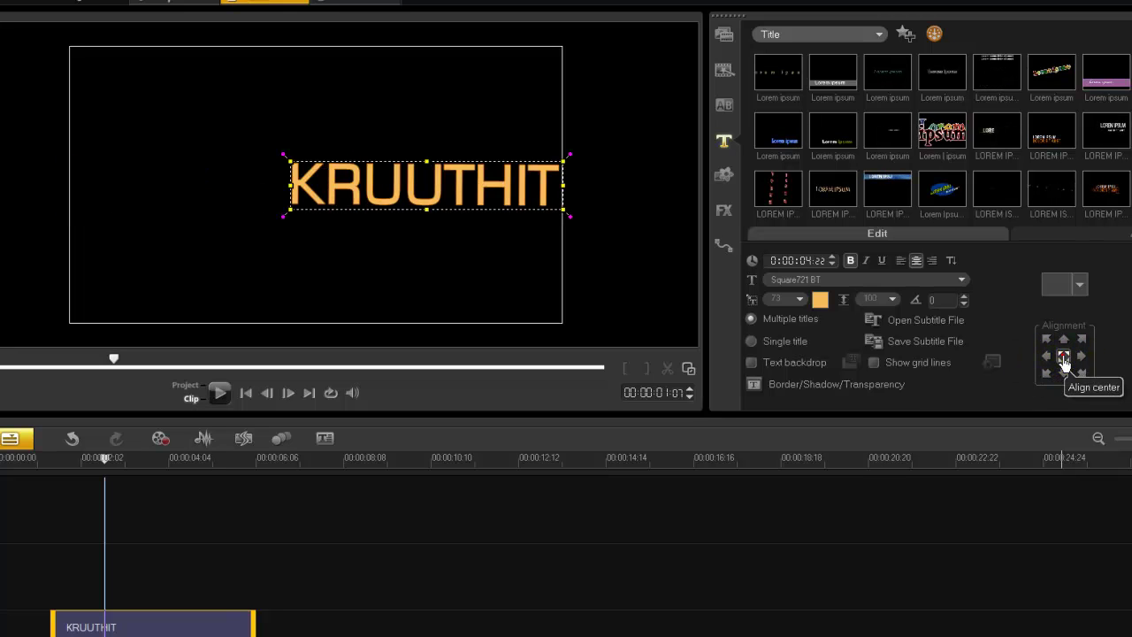
pyautogui.click(1064, 357)
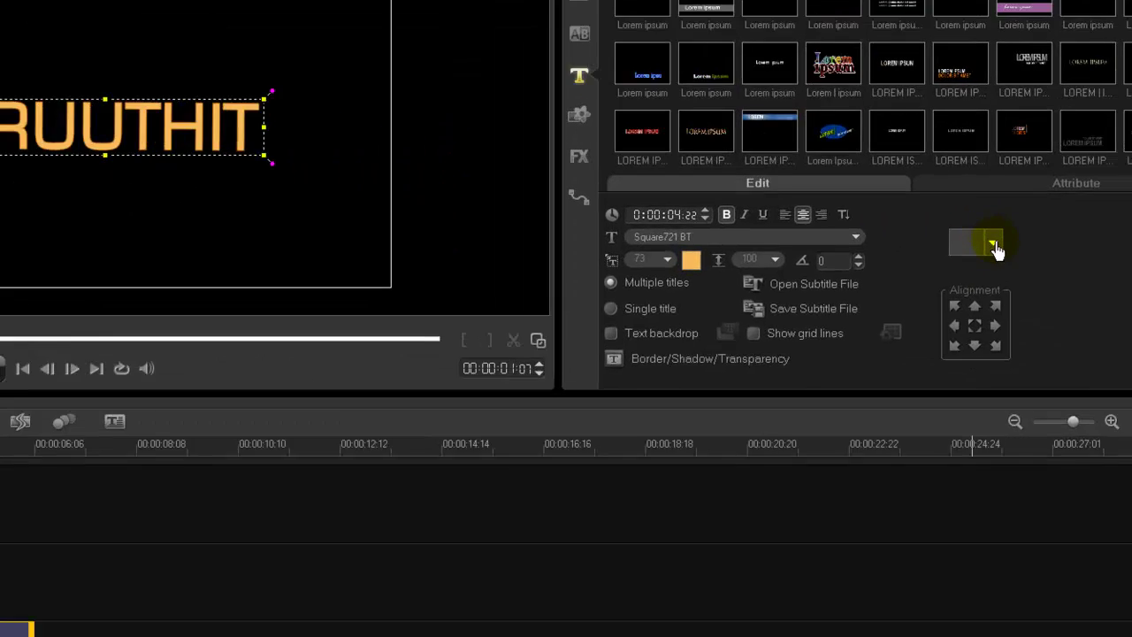
# - Try green, orange, gold and red preset text styles on the title, and undo them to restore the original style
pyautogui.click(1080, 284)
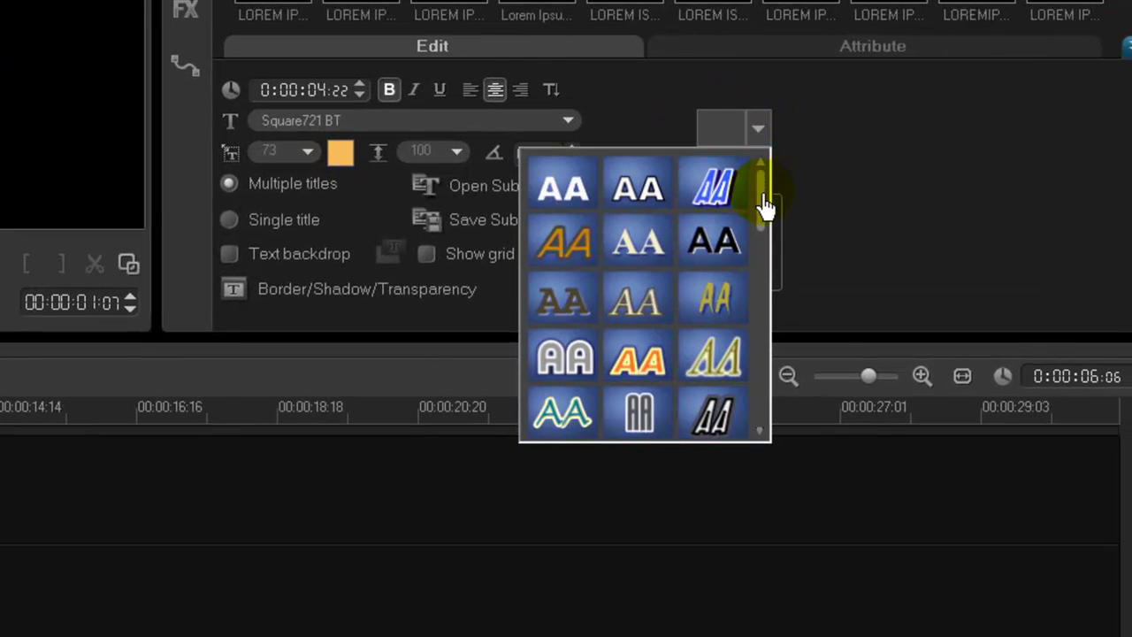
pyautogui.moveTo(766, 216); pyautogui.dragTo(763, 411)
pyautogui.click(637, 356)
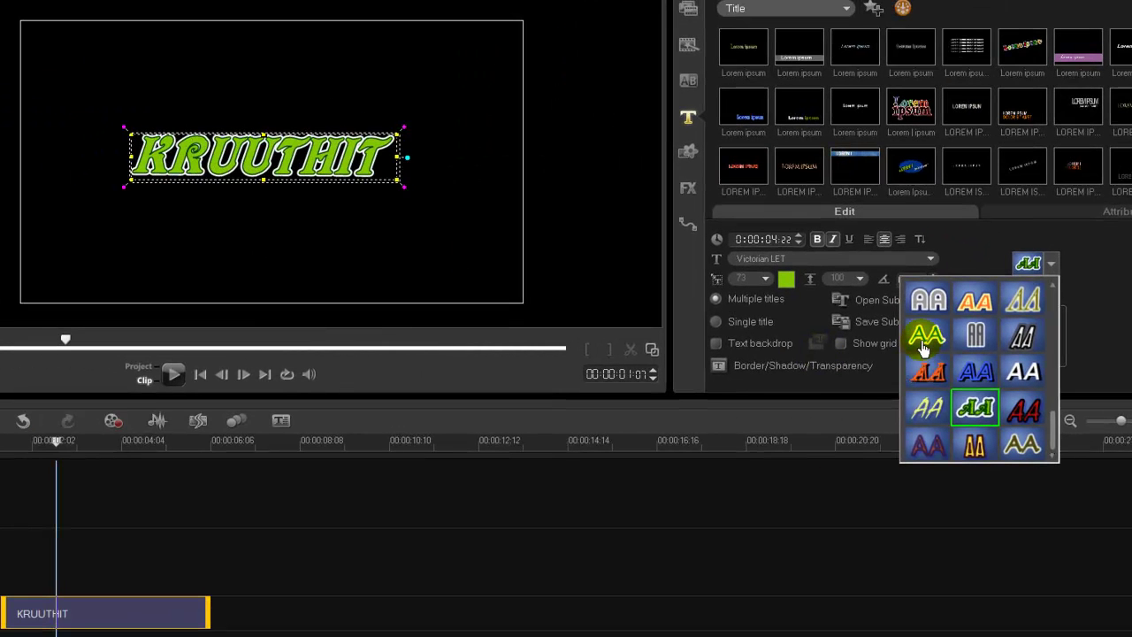
pyautogui.click(562, 239)
pyautogui.click(974, 302)
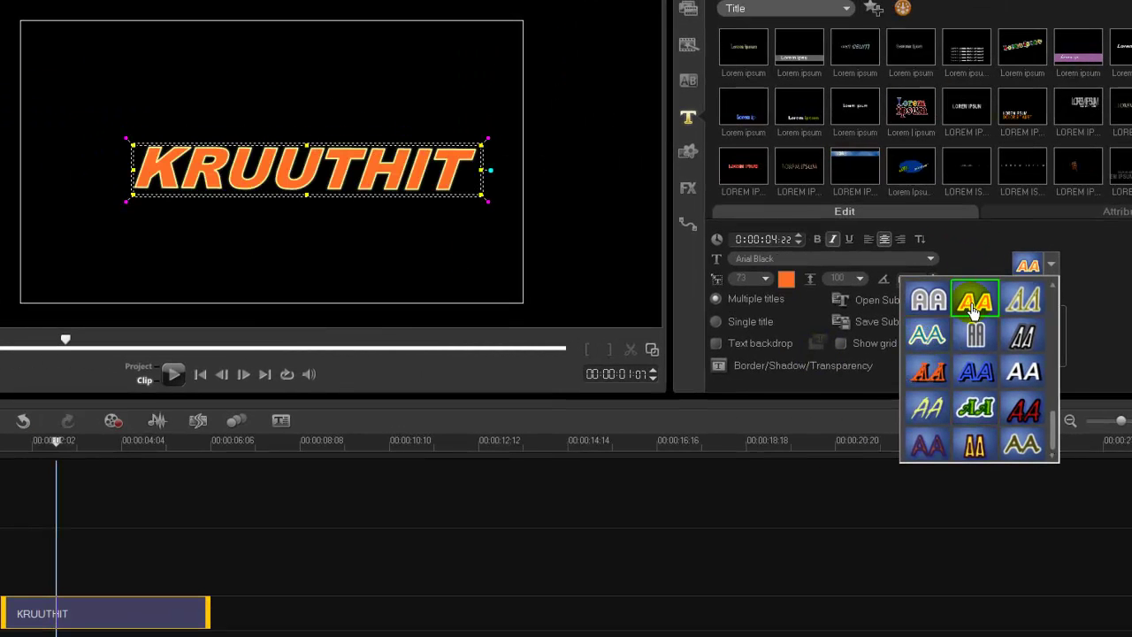
pyautogui.click(1022, 307)
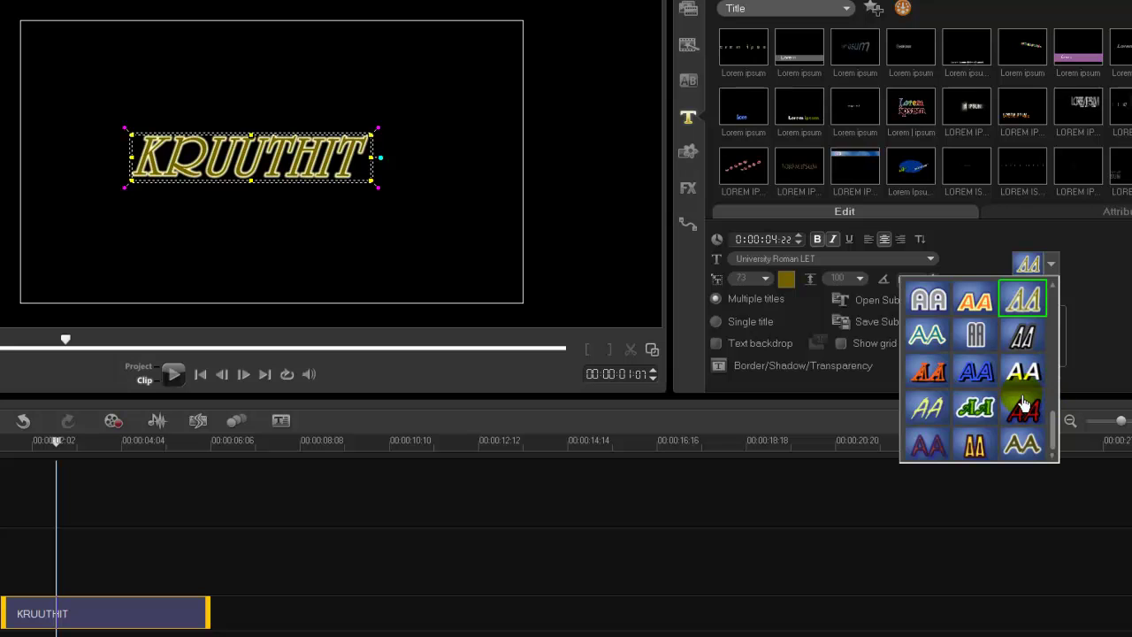
pyautogui.click(1025, 412)
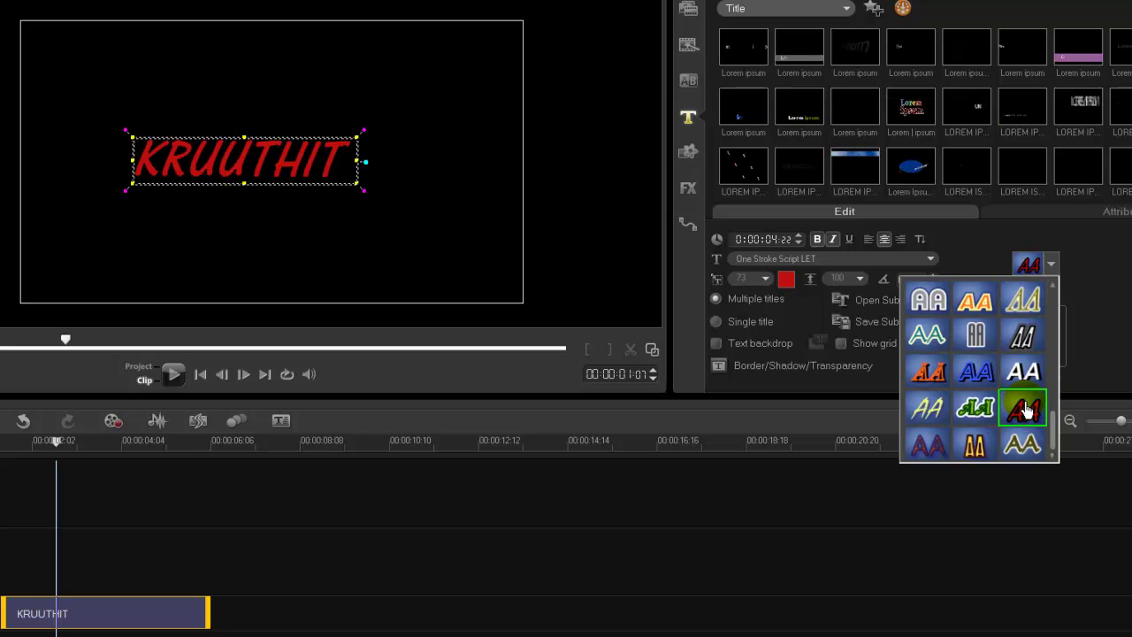
pyautogui.click(1099, 307)
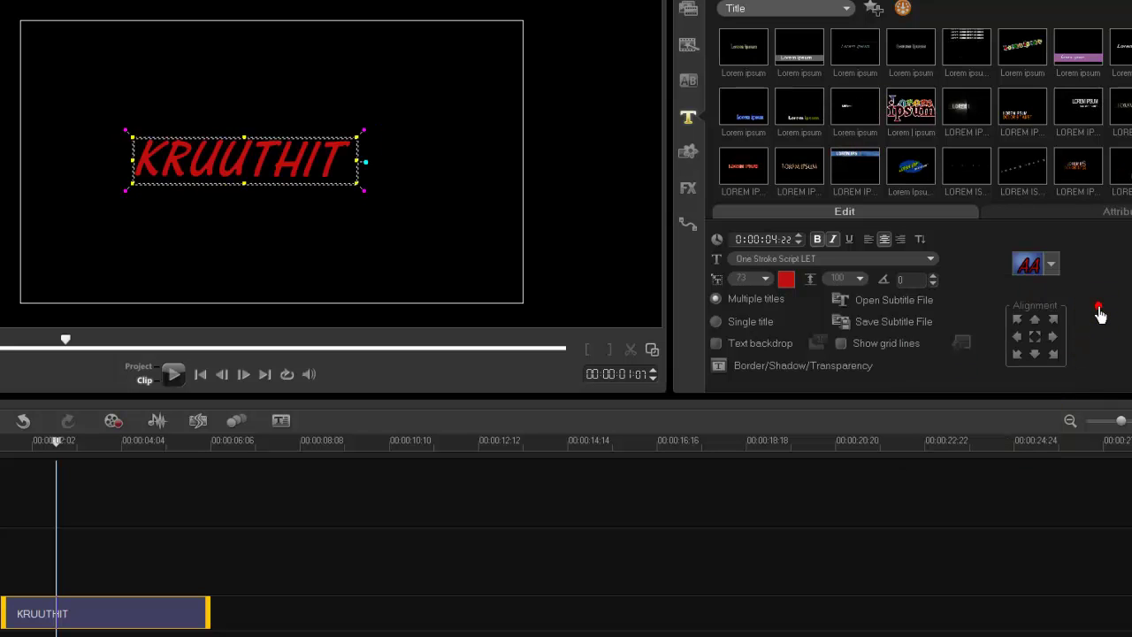
pyautogui.click(1001, 291)
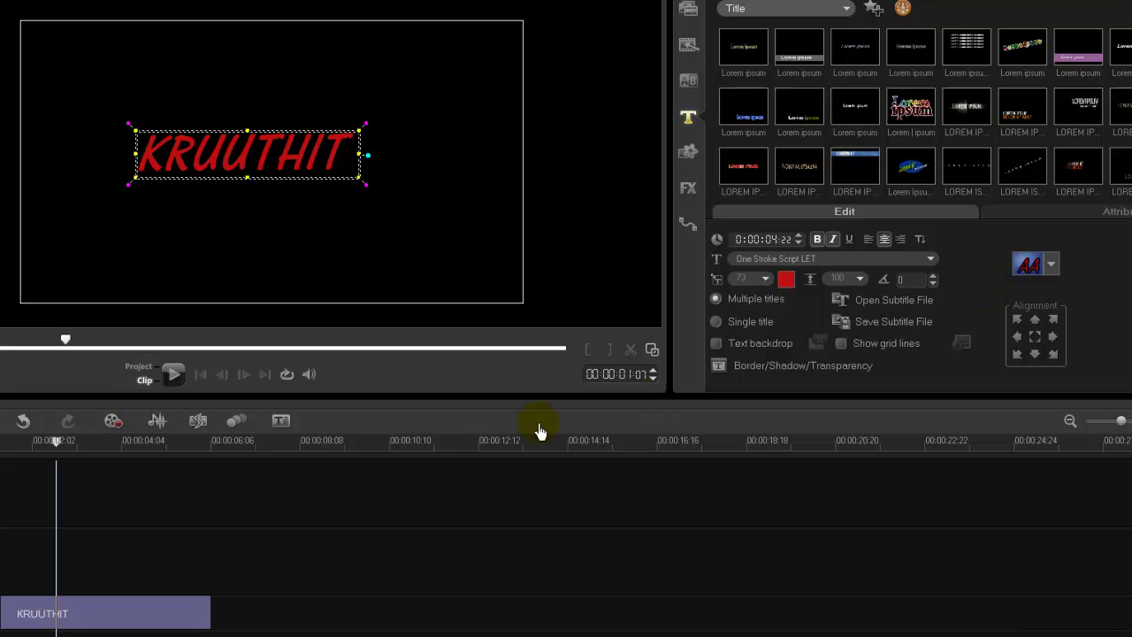
pyautogui.click(21, 423)
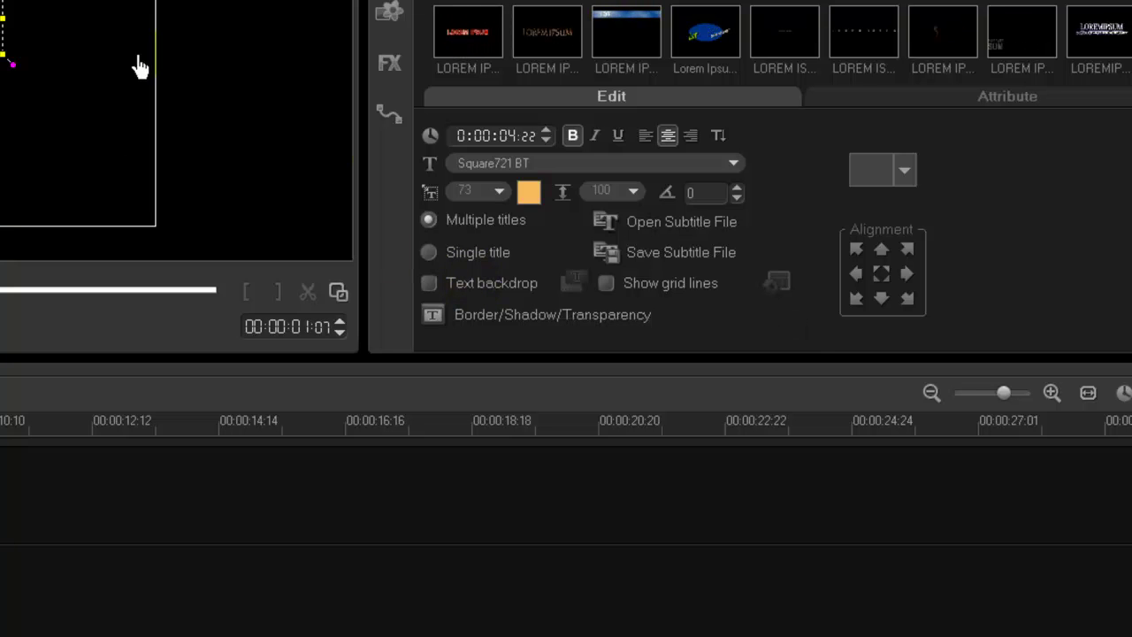
# - Turn on the title's text backdrop, try a solid background bar and return to fitting the backdrop with the text
pyautogui.click(429, 283)
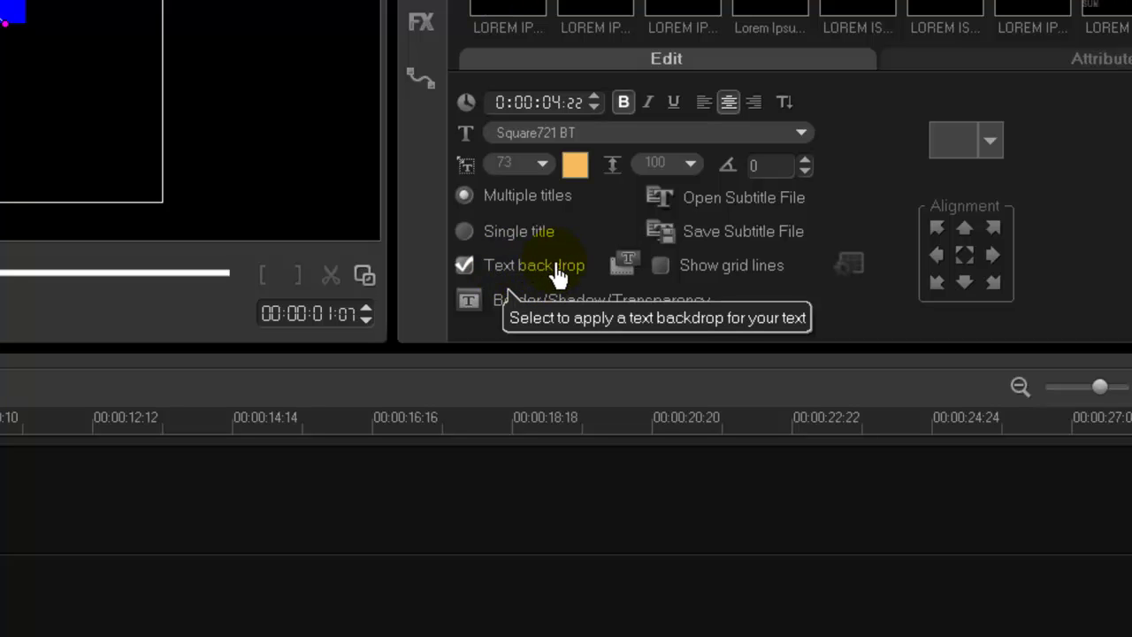
pyautogui.click(623, 265)
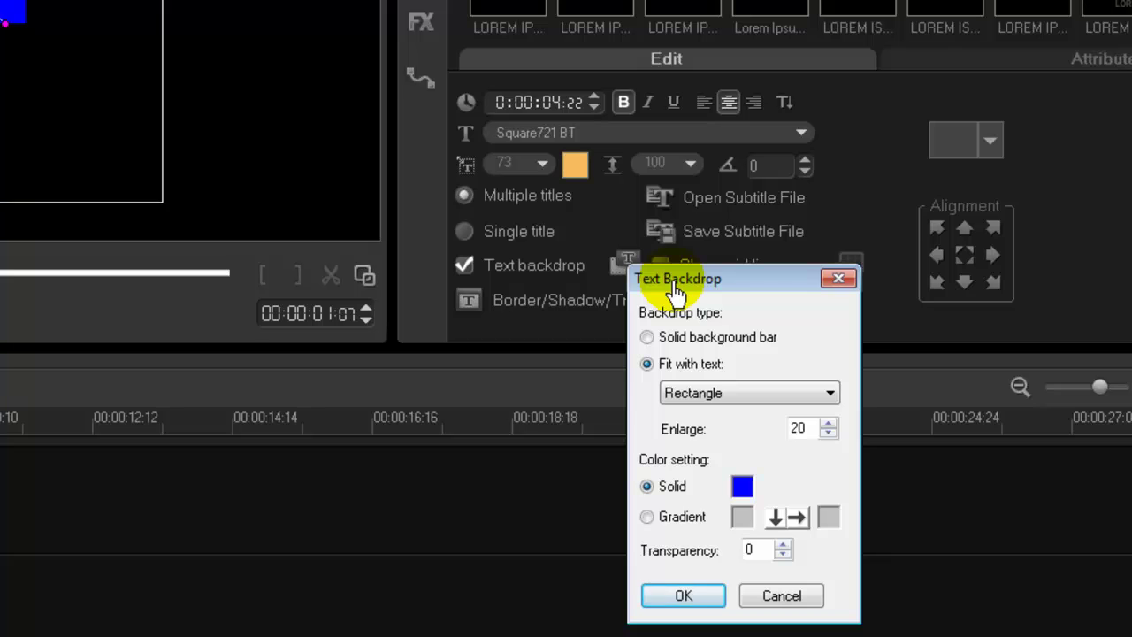
pyautogui.moveTo(683, 290); pyautogui.dragTo(170, 0)
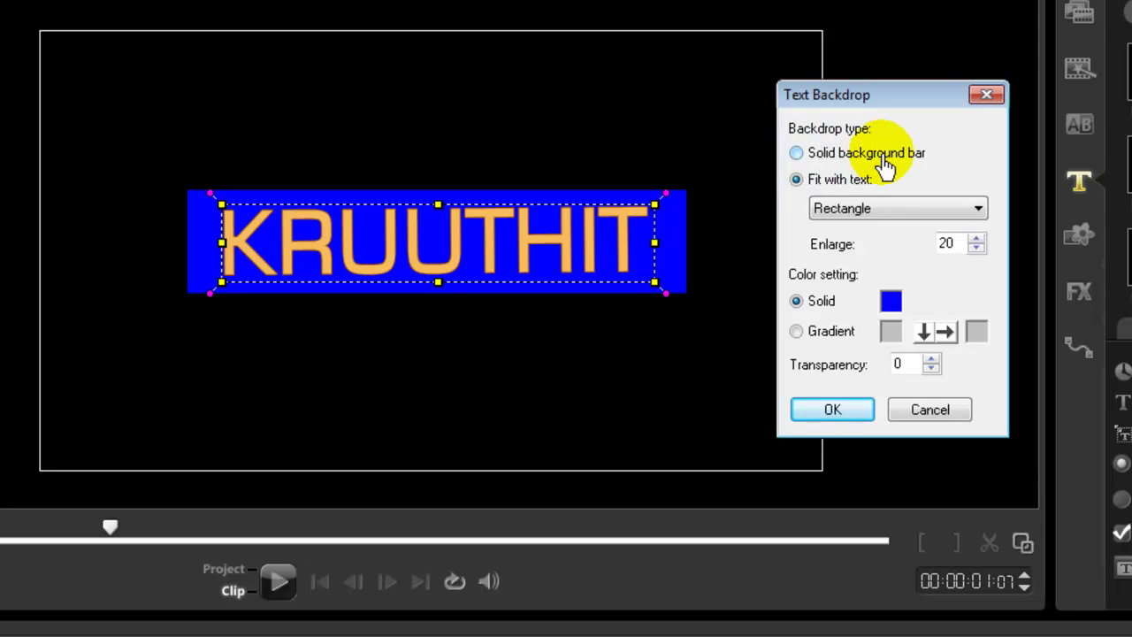
pyautogui.click(797, 155)
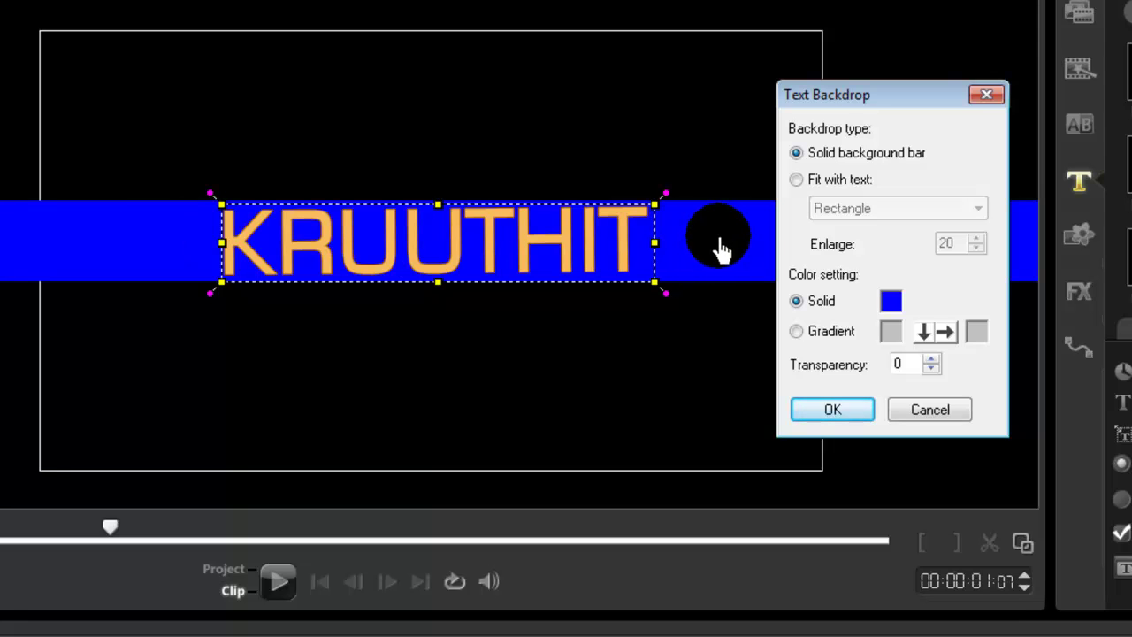
pyautogui.click(798, 181)
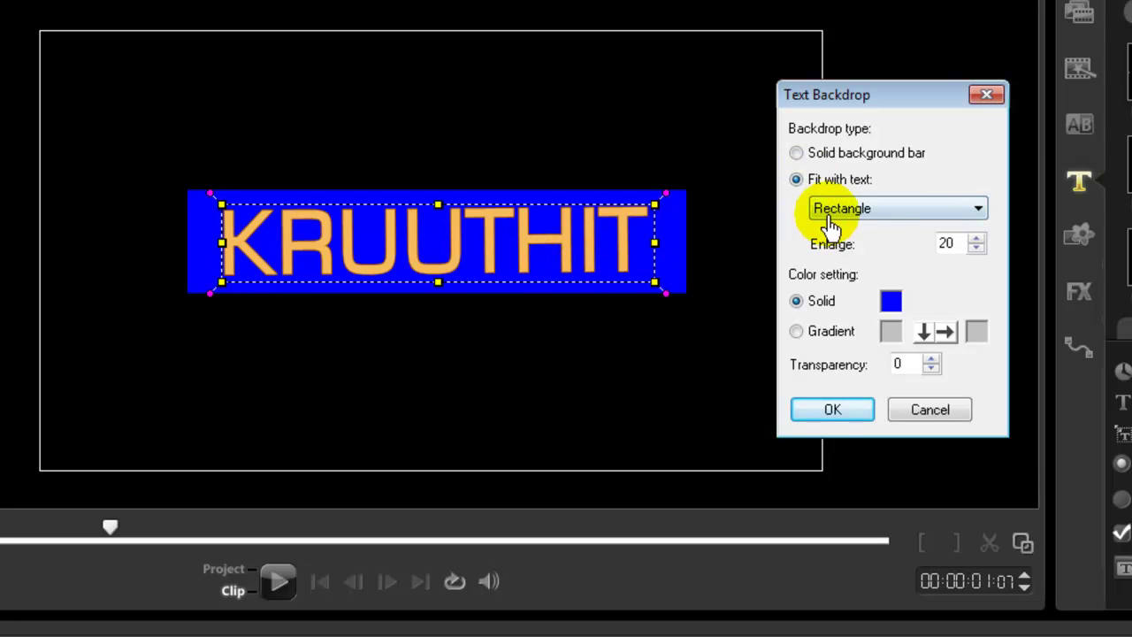
# - Try the ellipse and curve-edged rectangle backdrop shapes, and settle on the rounded rectangle
pyautogui.click(890, 216)
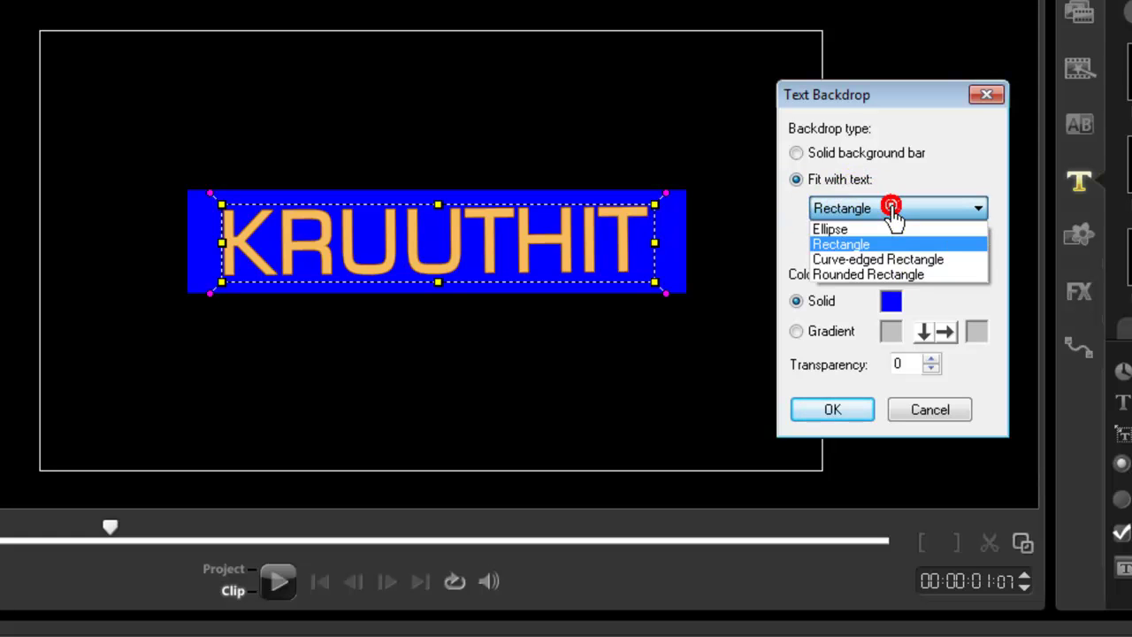
pyautogui.click(836, 232)
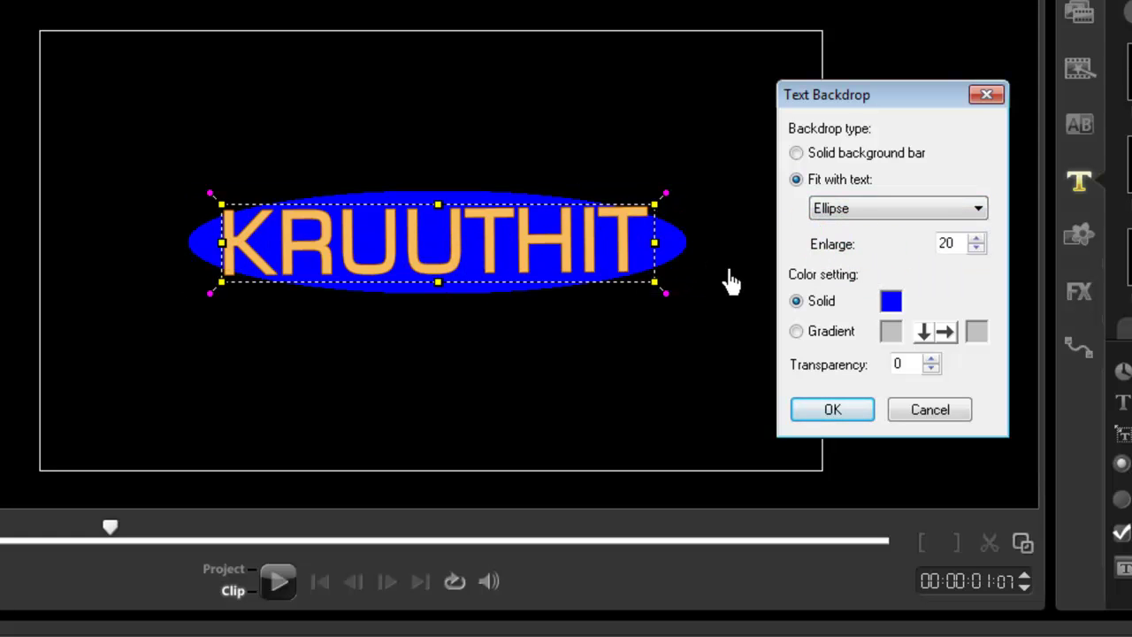
pyautogui.click(871, 209)
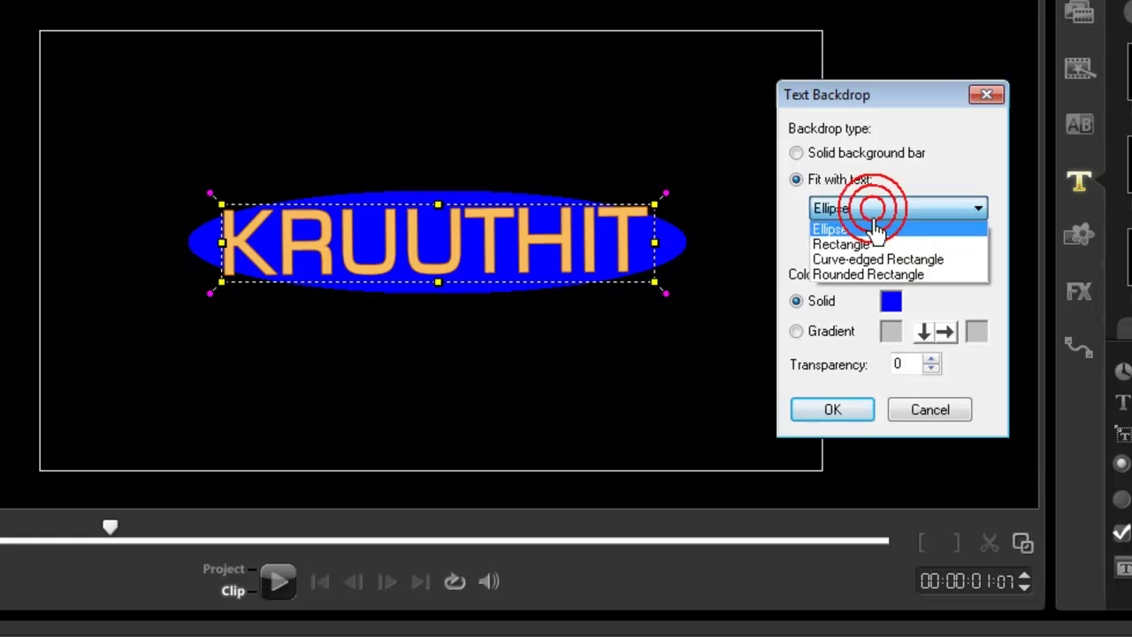
pyautogui.click(865, 260)
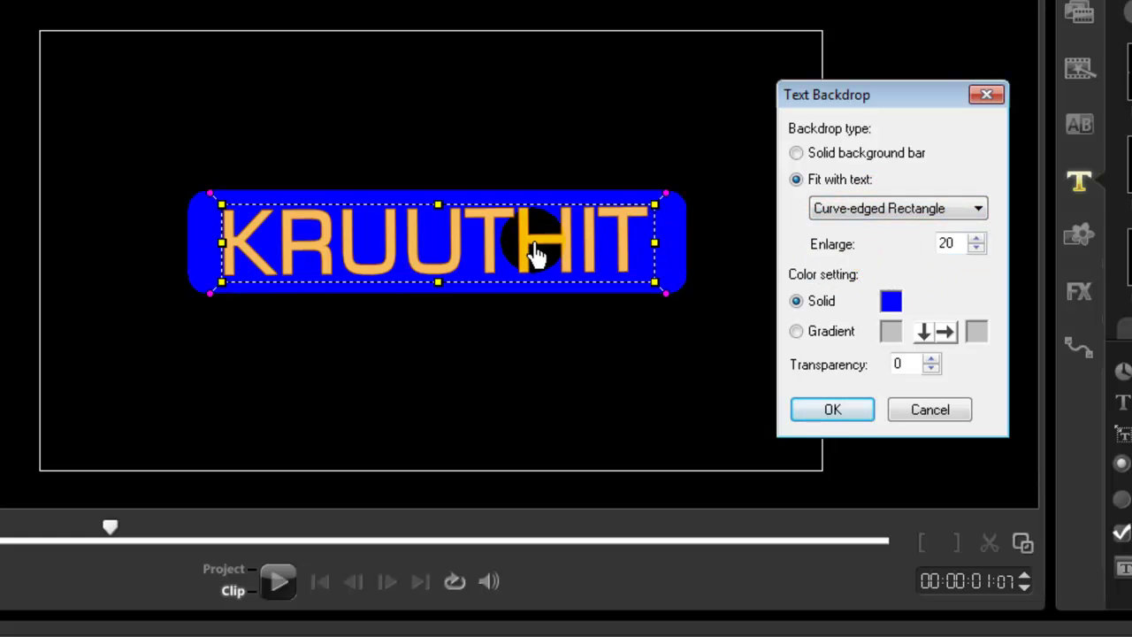
pyautogui.click(823, 213)
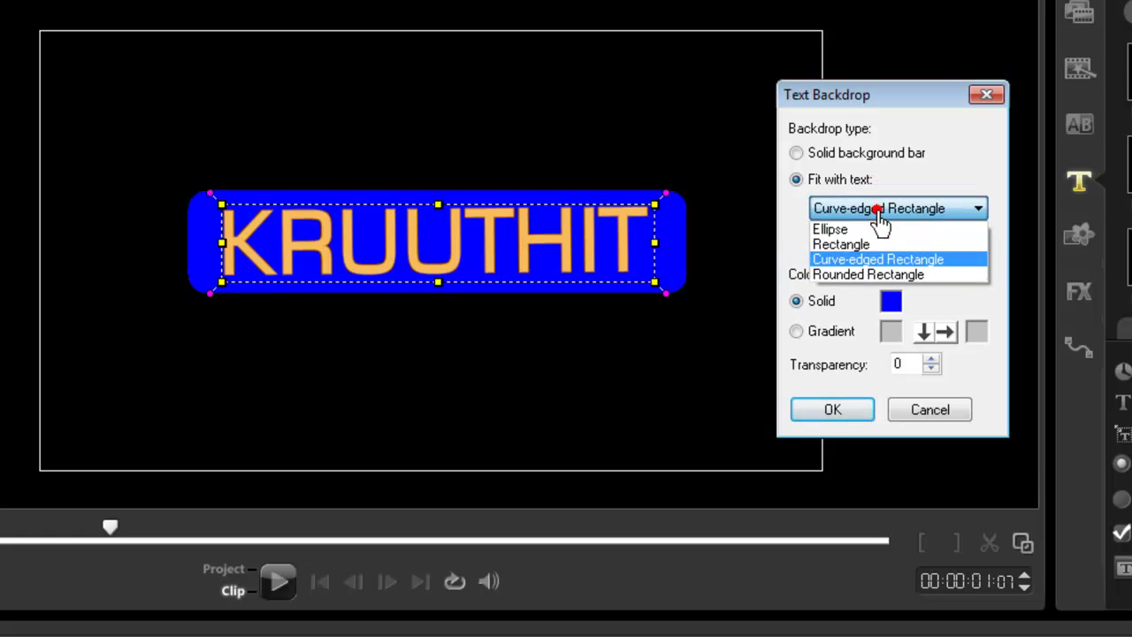
pyautogui.click(854, 276)
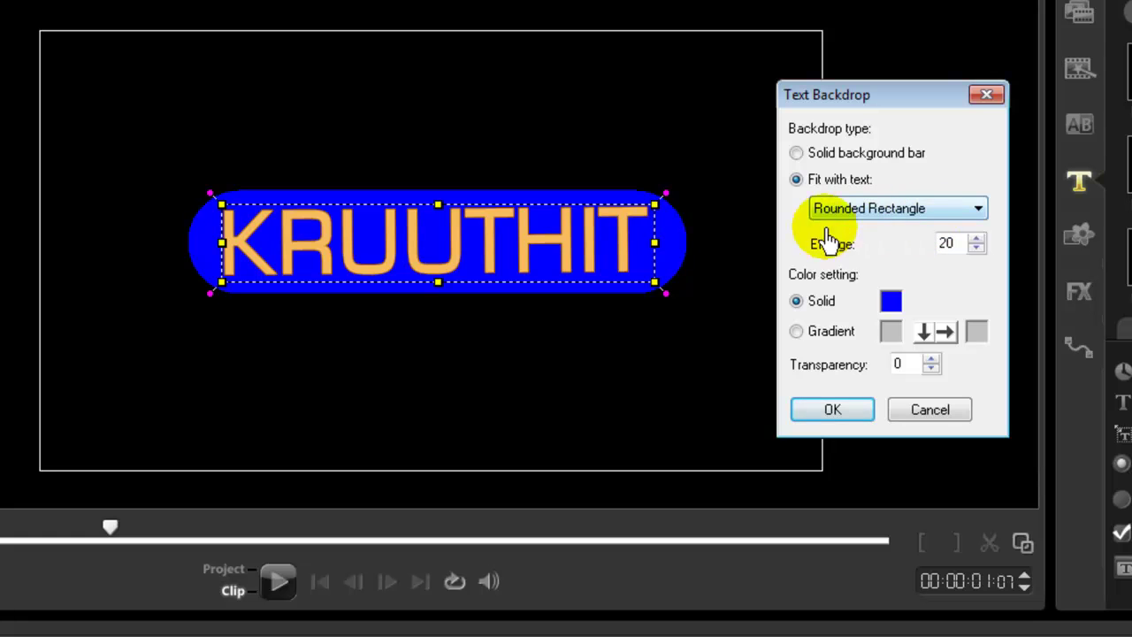
# - Set the rounded rectangle backdrop's enlarge value to 25
pyautogui.click(975, 239)
pyautogui.click(976, 239)
pyautogui.doubleClick(976, 238)
pyautogui.click(976, 239)
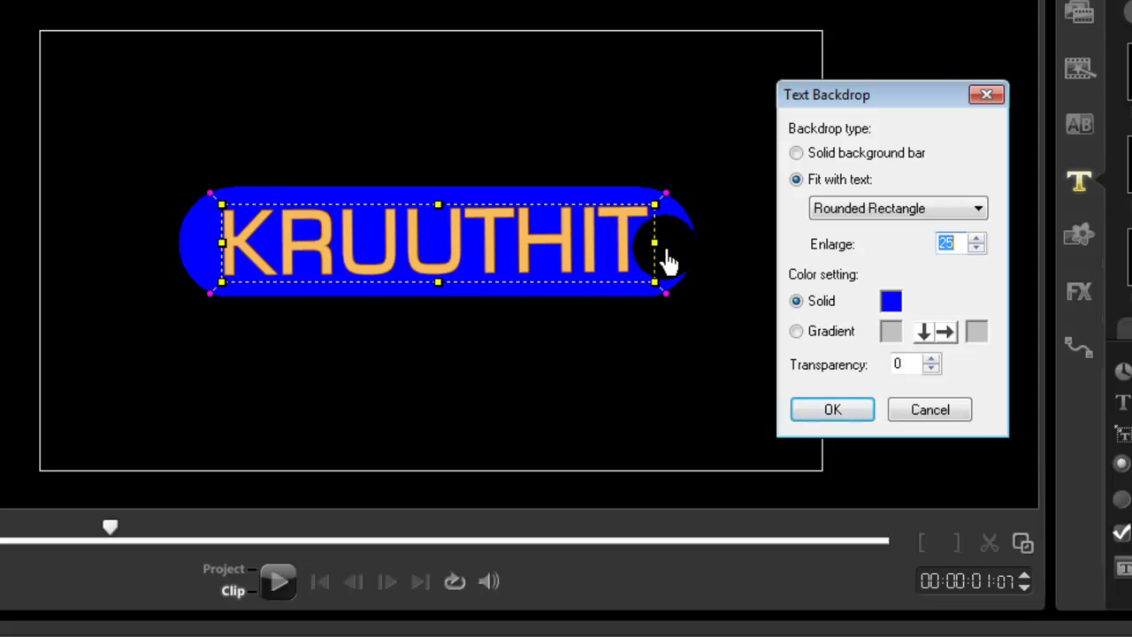
# - Try light yellow, salmon, orange, purple, magenta and light pink as the solid backdrop color, and settle on light yellow
pyautogui.click(798, 303)
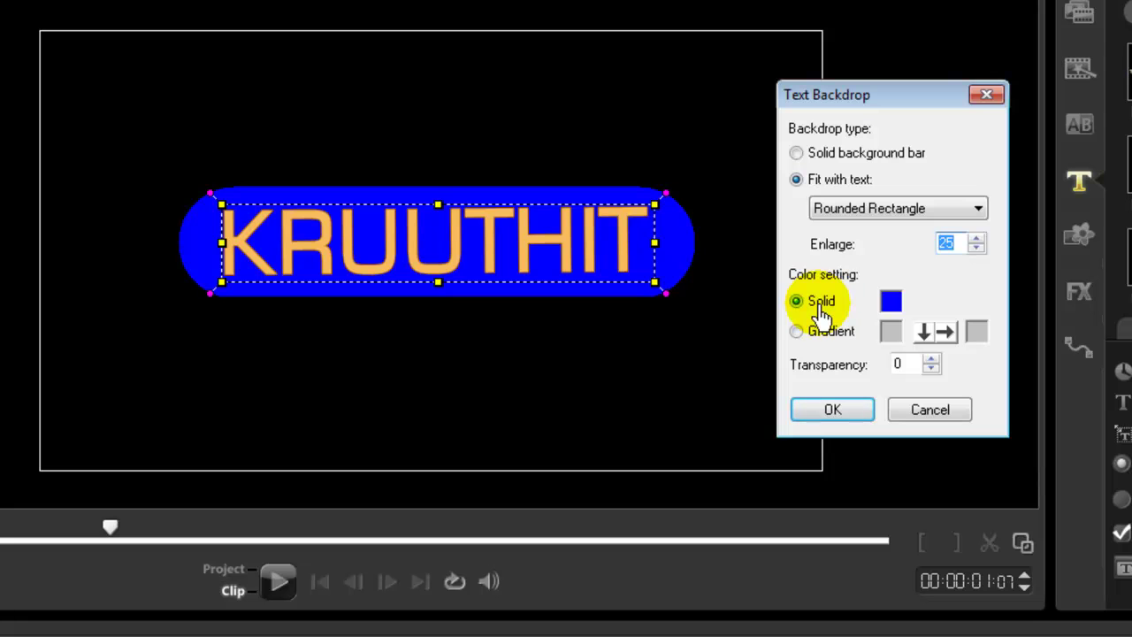
pyautogui.click(899, 309)
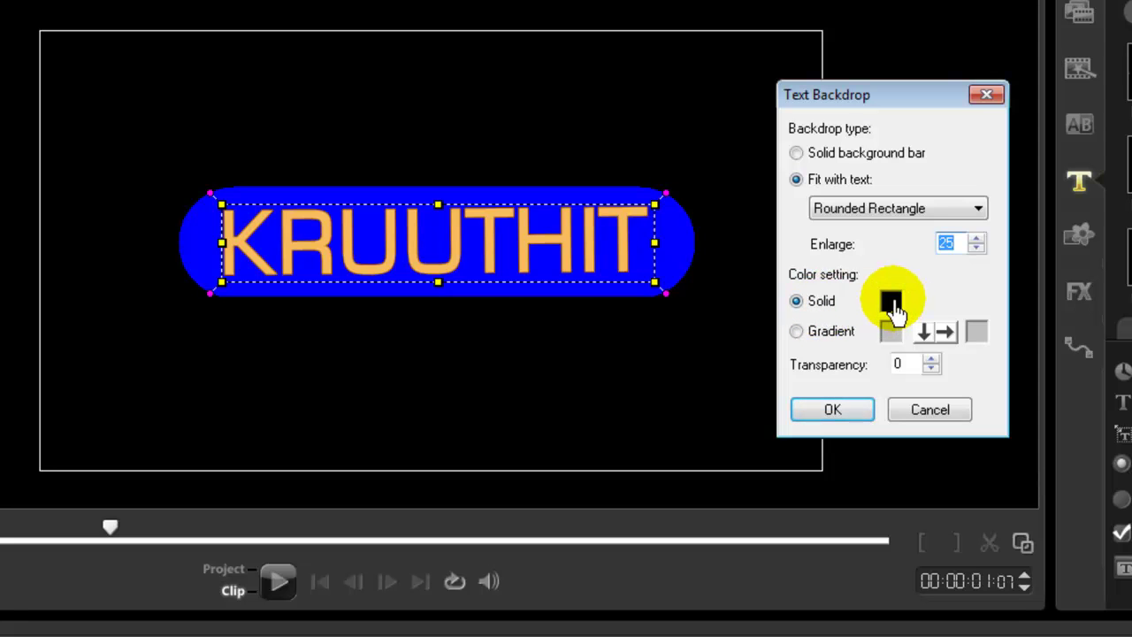
pyautogui.click(890, 305)
pyautogui.click(970, 361)
pyautogui.click(895, 309)
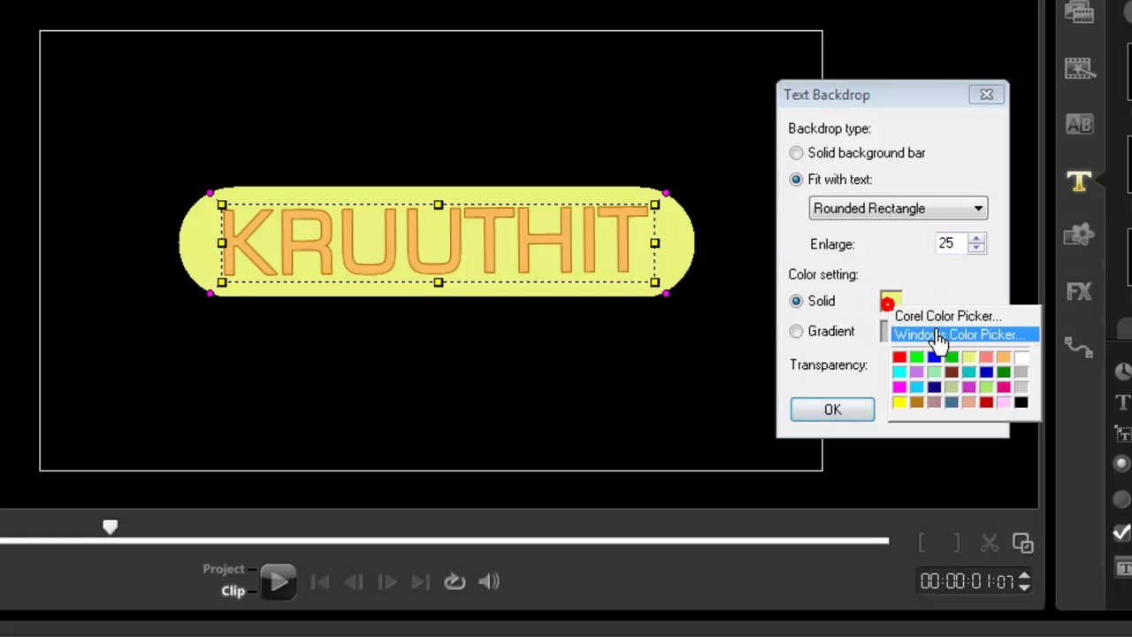
pyautogui.click(981, 364)
pyautogui.click(894, 311)
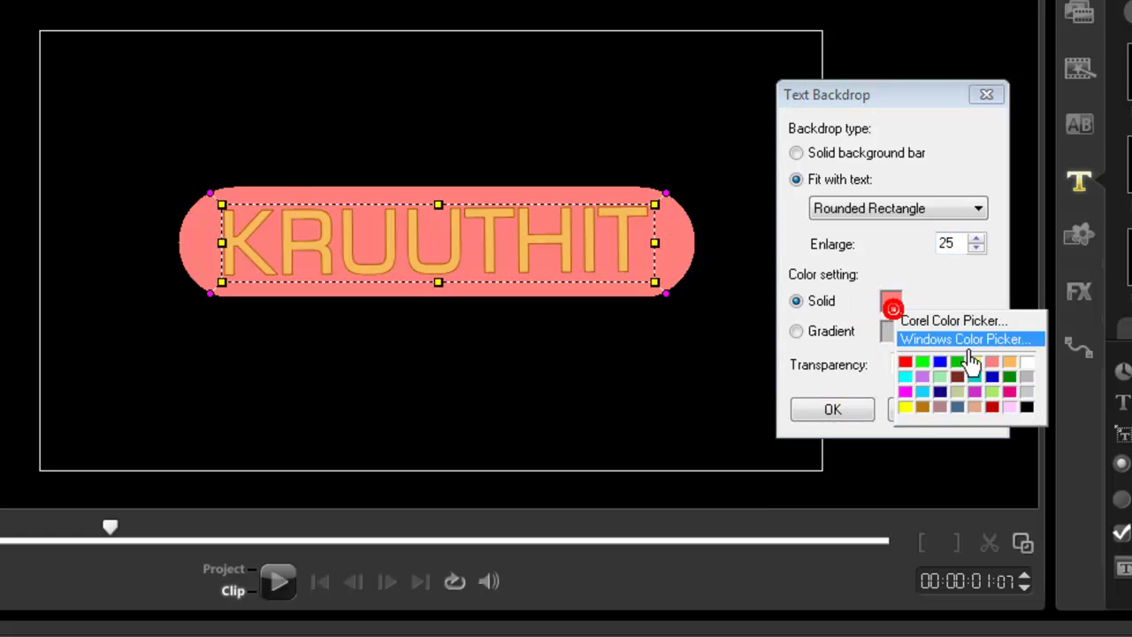
pyautogui.click(1009, 374)
pyautogui.click(891, 301)
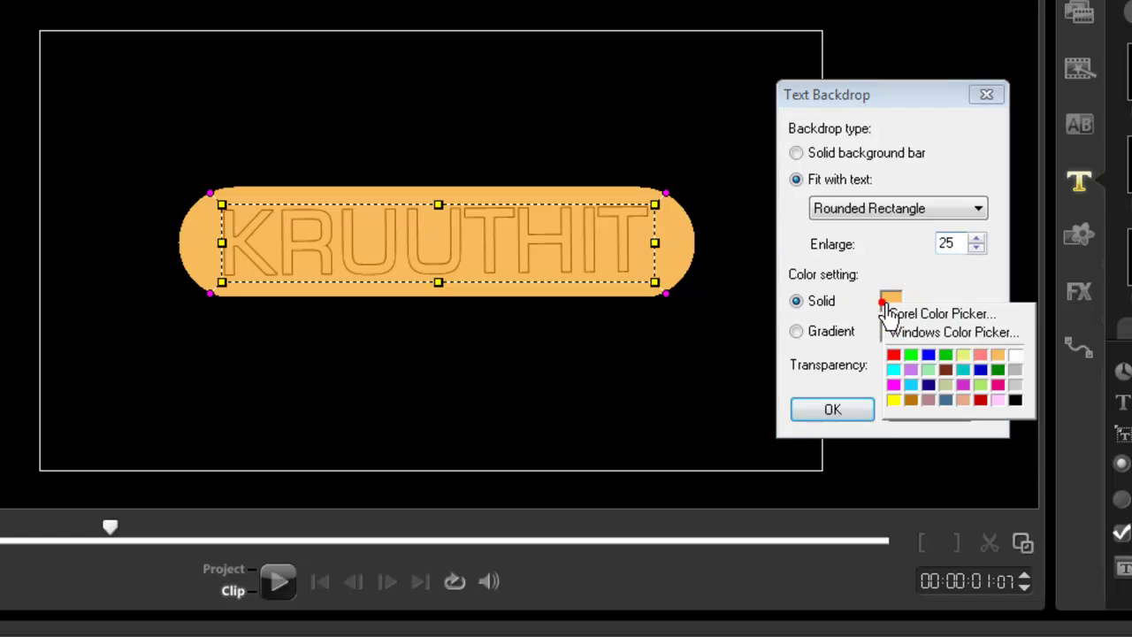
pyautogui.click(887, 382)
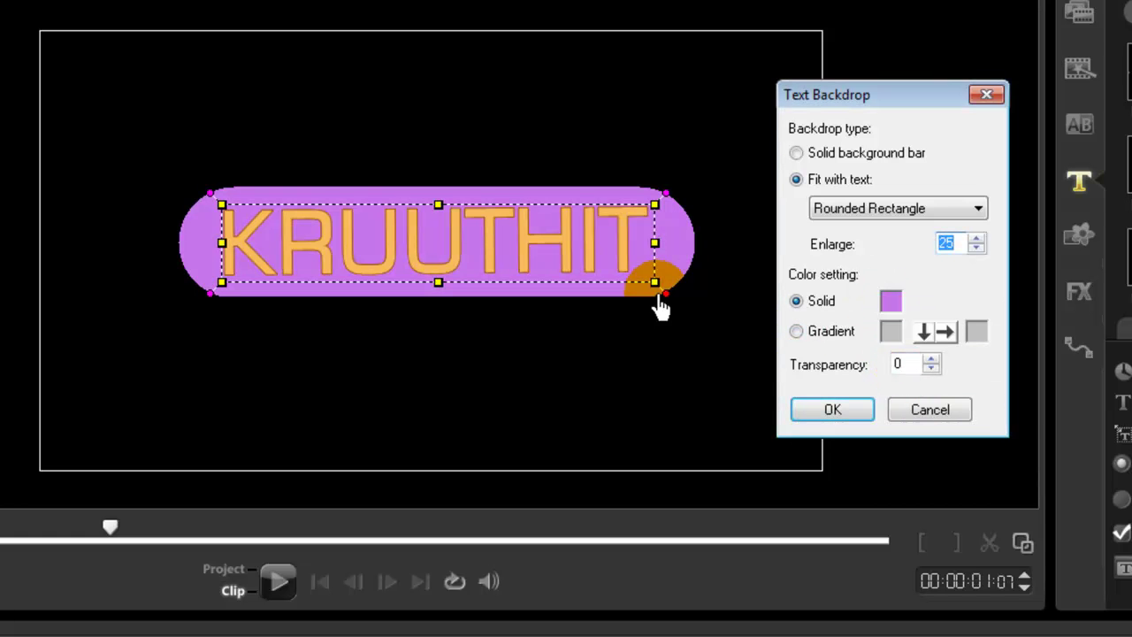
pyautogui.click(889, 305)
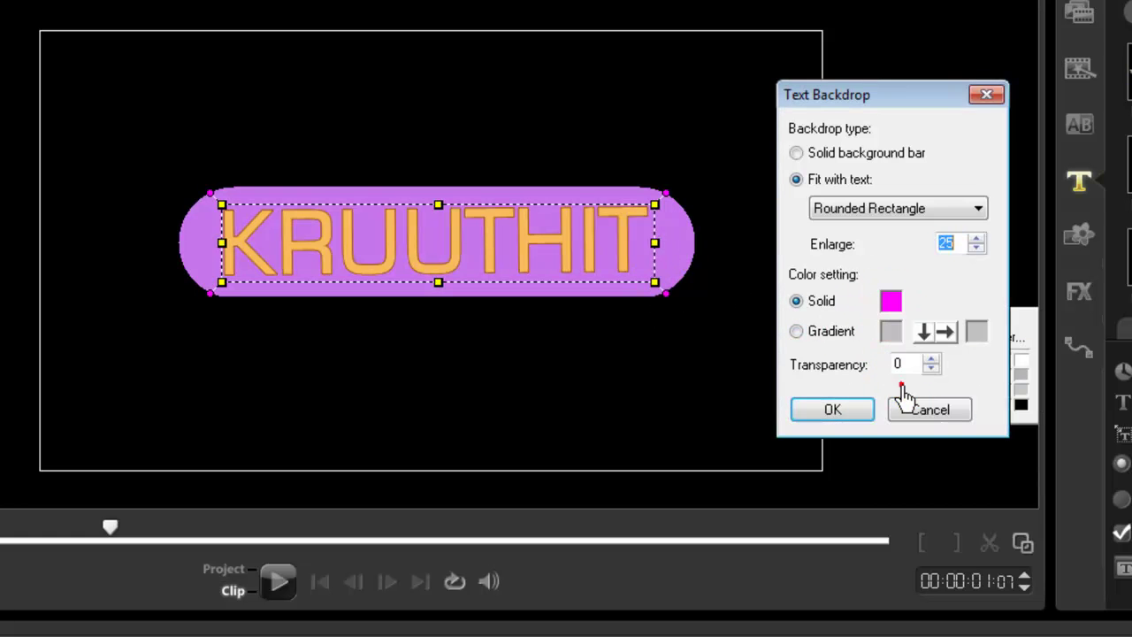
pyautogui.click(899, 388)
pyautogui.click(892, 299)
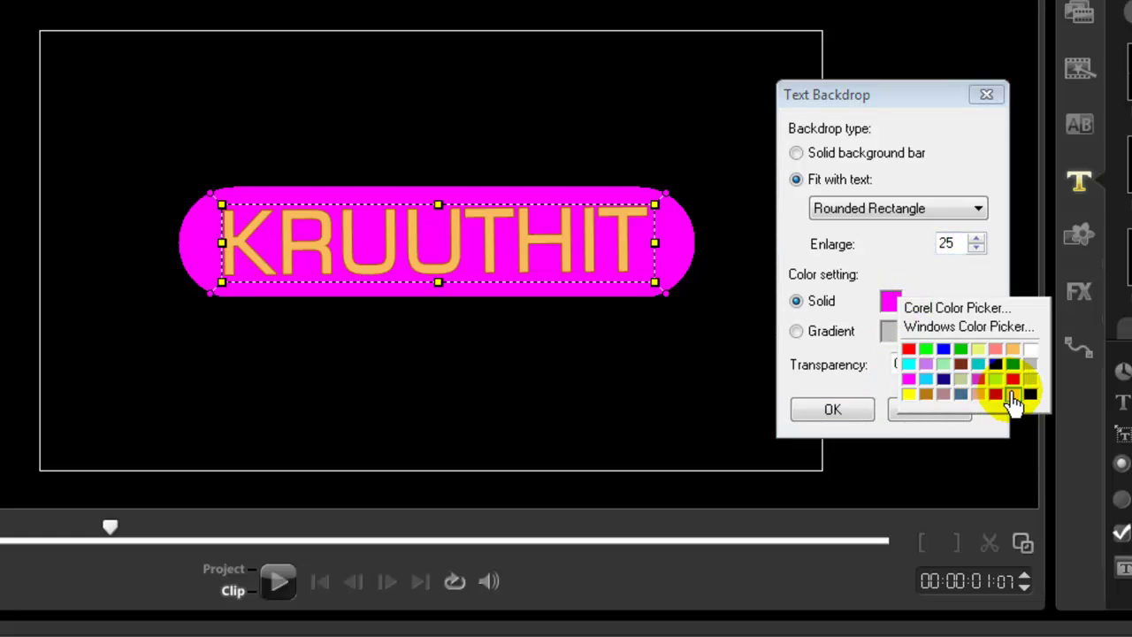
pyautogui.click(1013, 391)
pyautogui.click(890, 302)
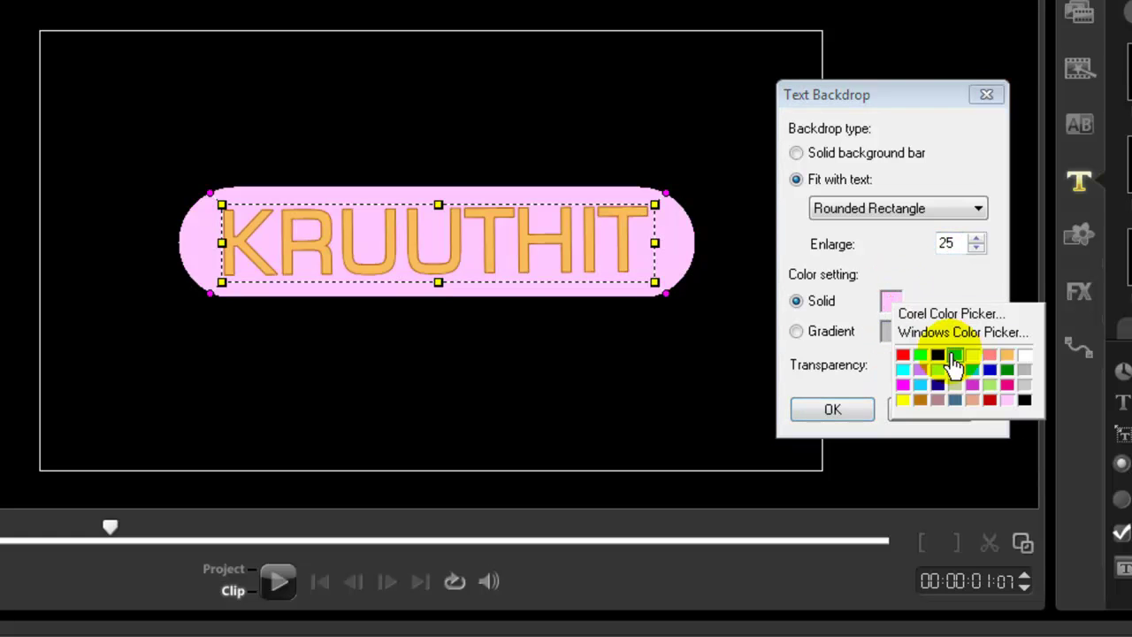
pyautogui.click(972, 355)
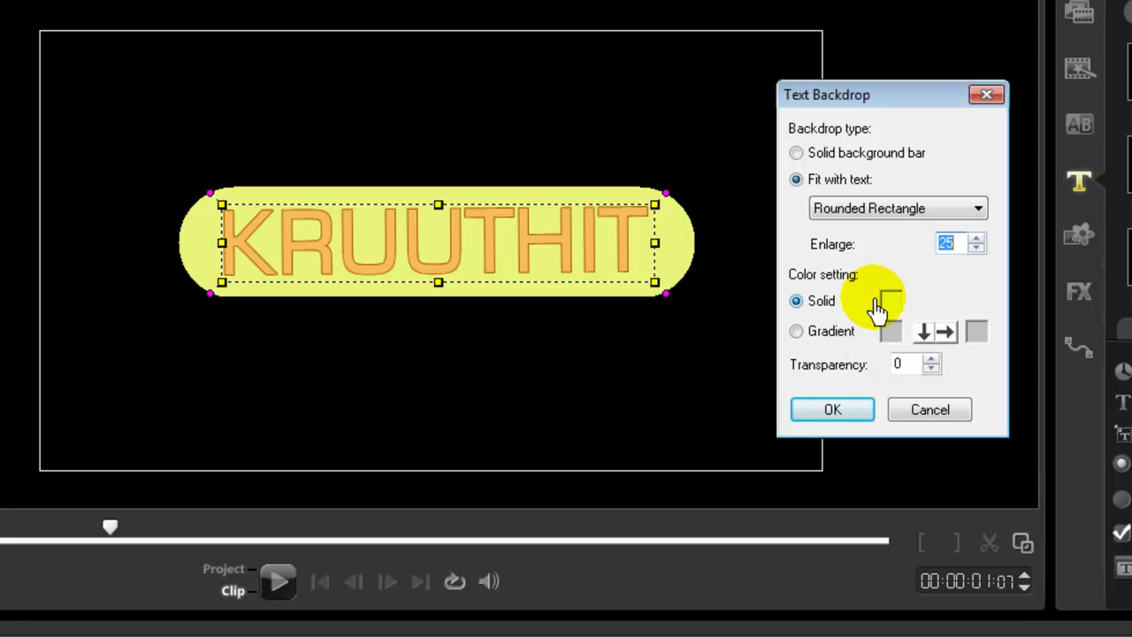
# - Try a vertical blue-to-white gradient on the backdrop and reset its transparency to 0
pyautogui.click(797, 335)
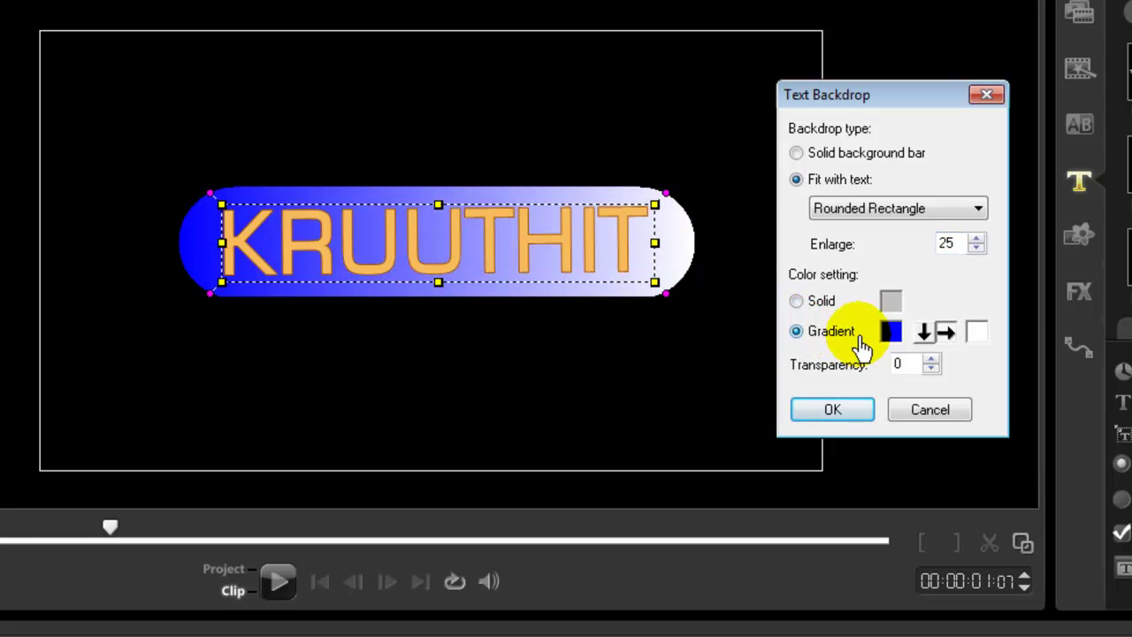
pyautogui.click(926, 332)
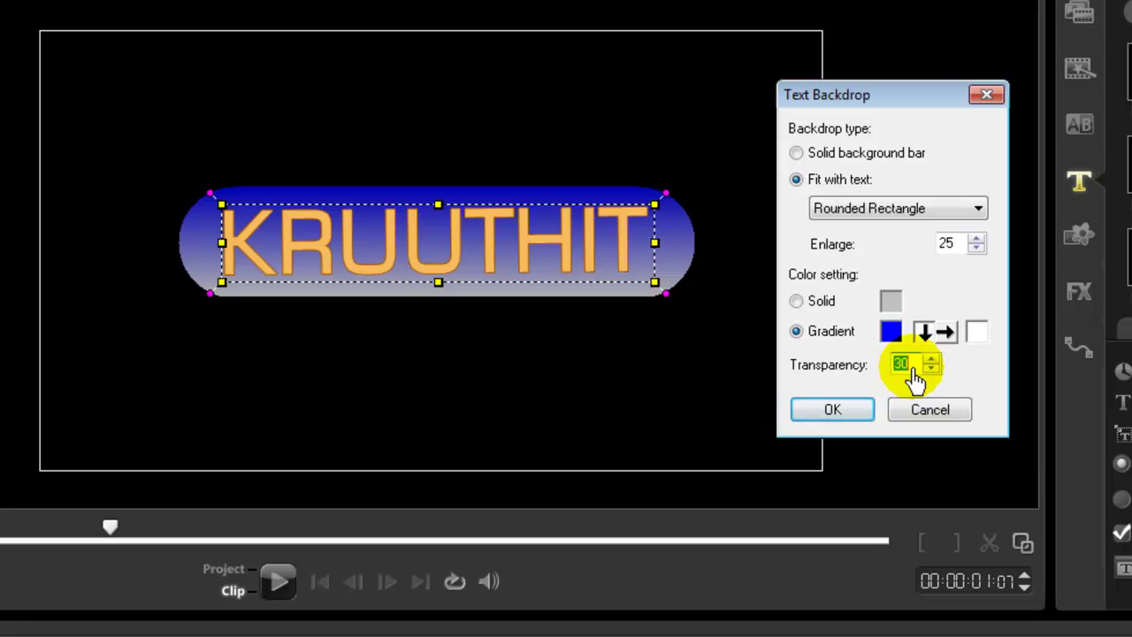
pyautogui.write('0')
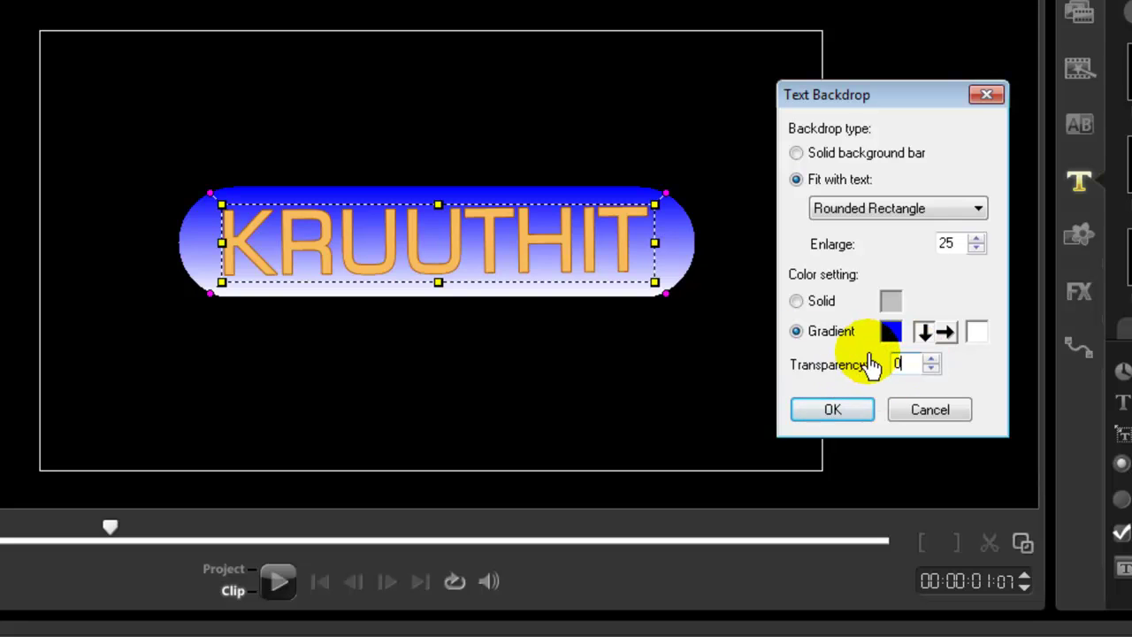
pyautogui.click(790, 340)
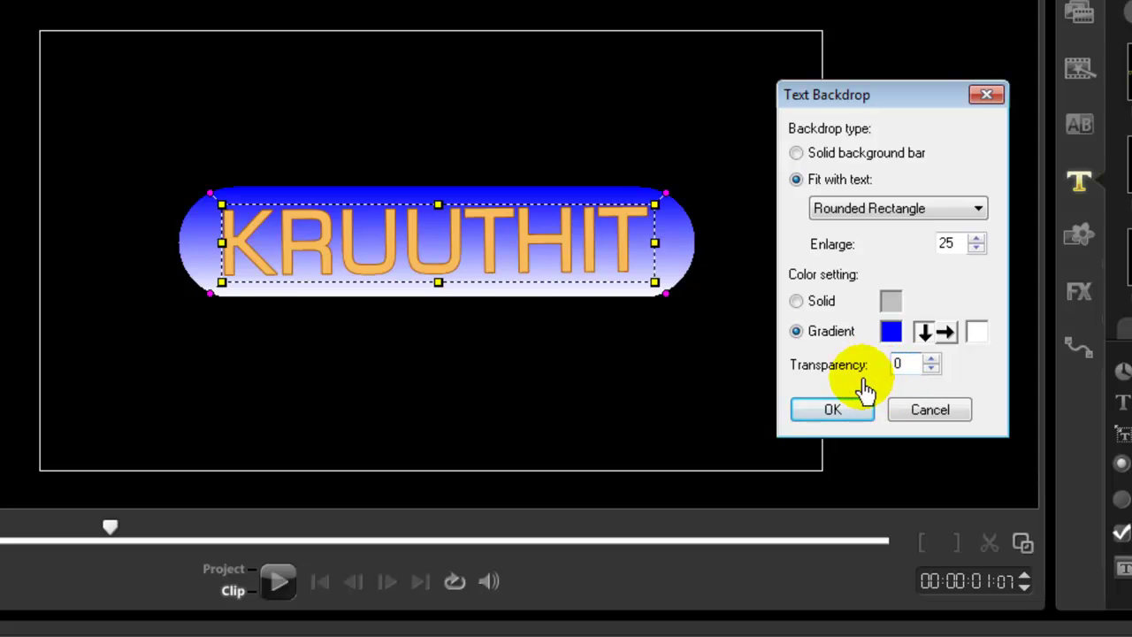
# - Return the backdrop to the solid light yellow color and apply the backdrop settings
pyautogui.click(796, 302)
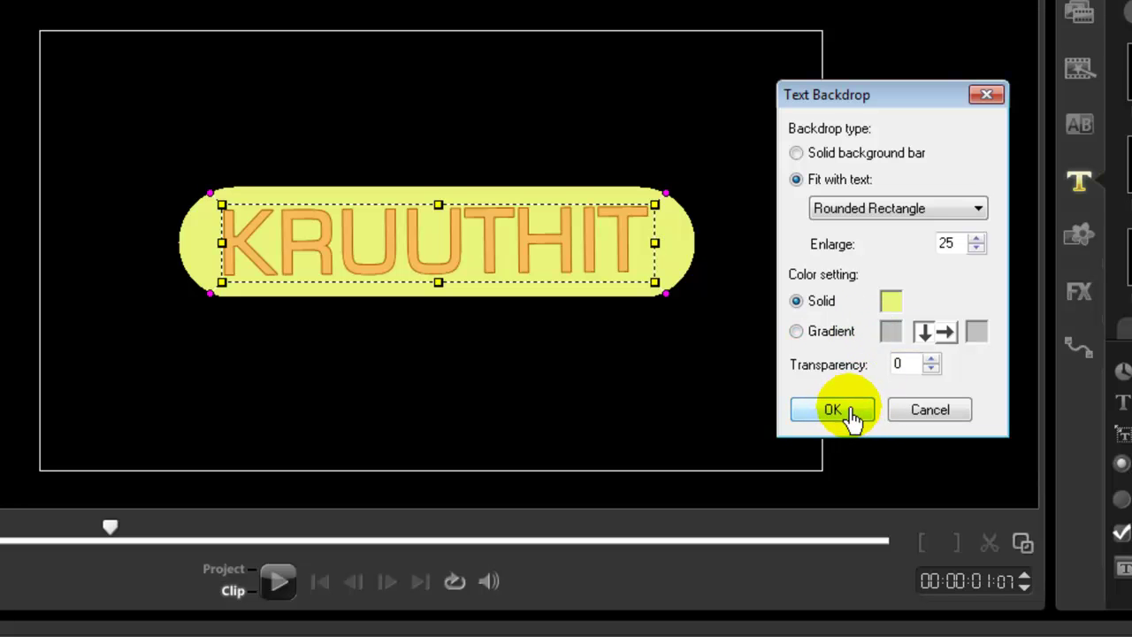
pyautogui.click(833, 409)
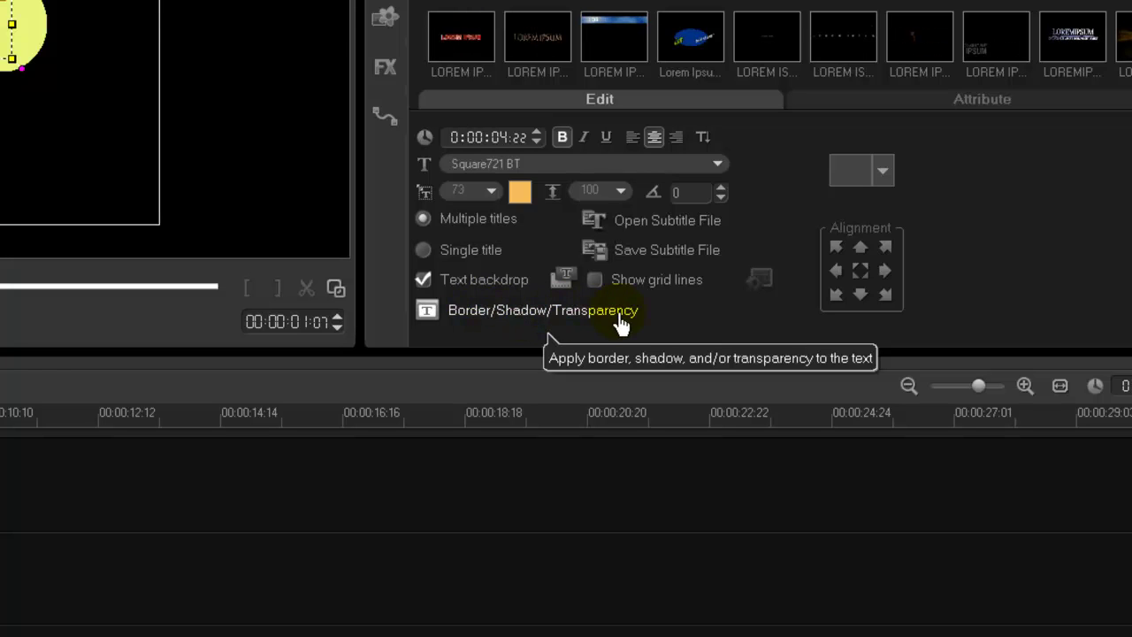
# - Open the title's border, shadow and transparency settings and increase the outer stroke border width to 10.0
pyautogui.click(533, 314)
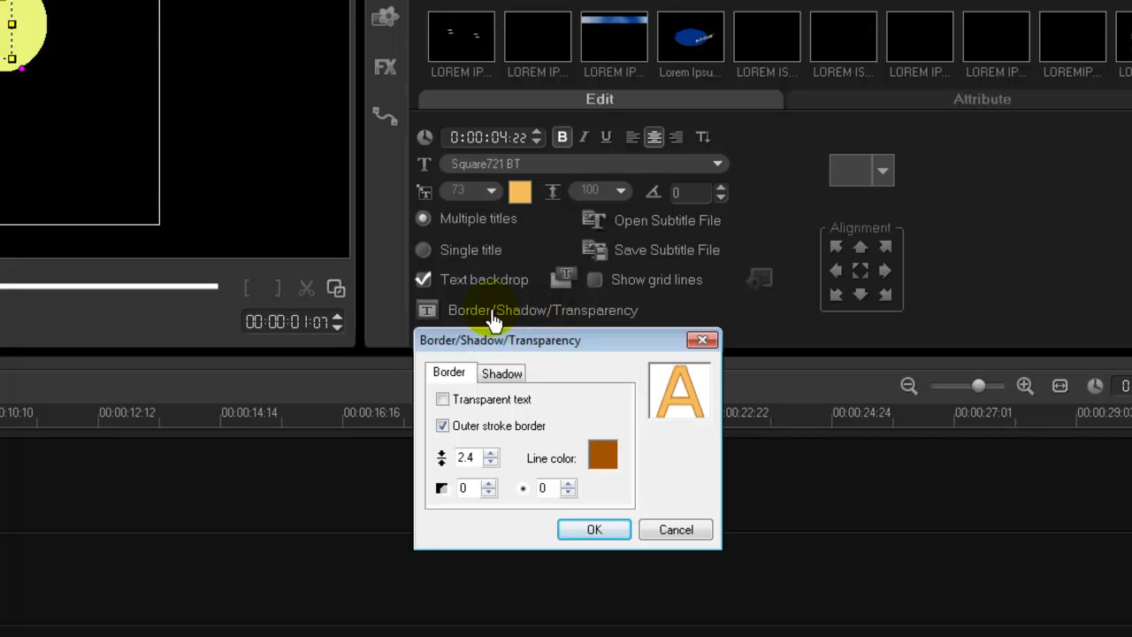
pyautogui.moveTo(523, 350); pyautogui.dragTo(181, 1)
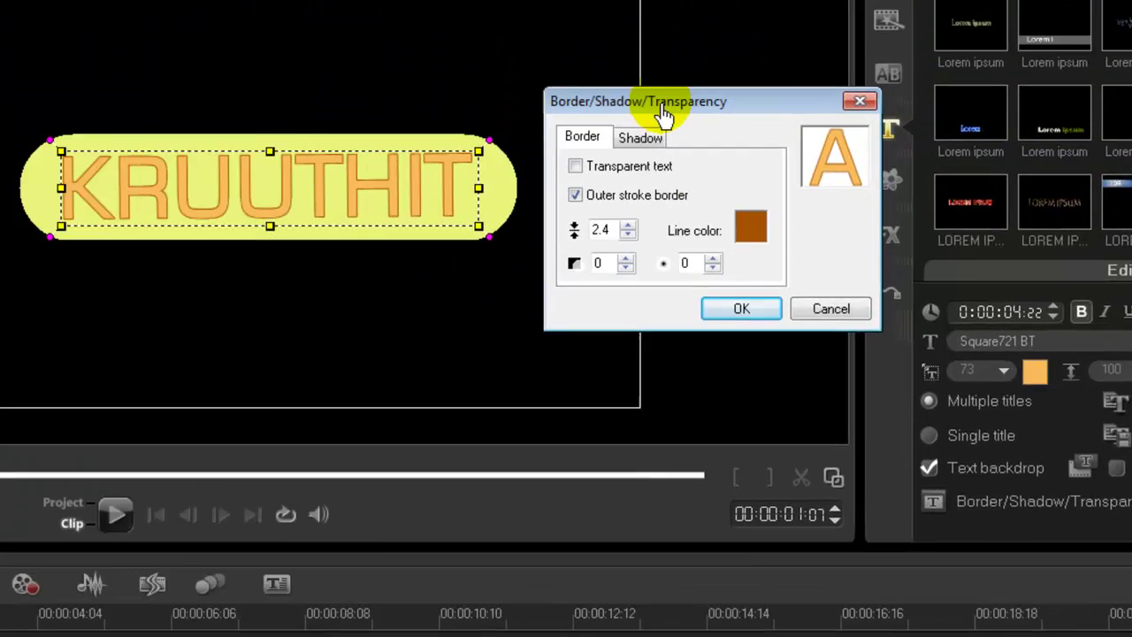
pyautogui.moveTo(873, 161); pyautogui.dragTo(868, 158)
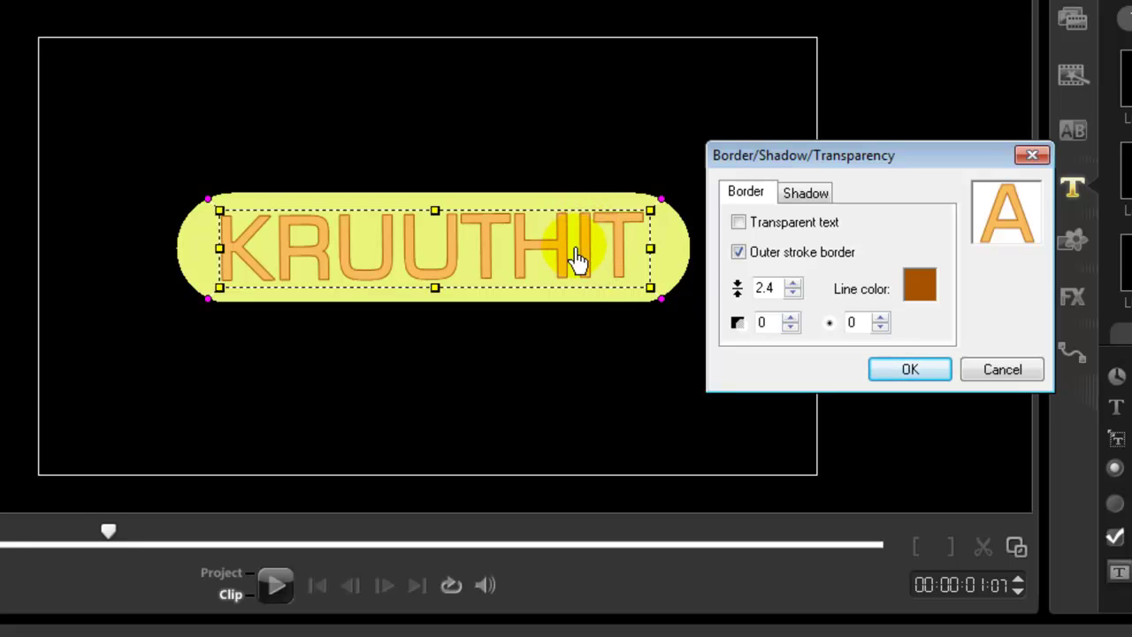
pyautogui.click(790, 286)
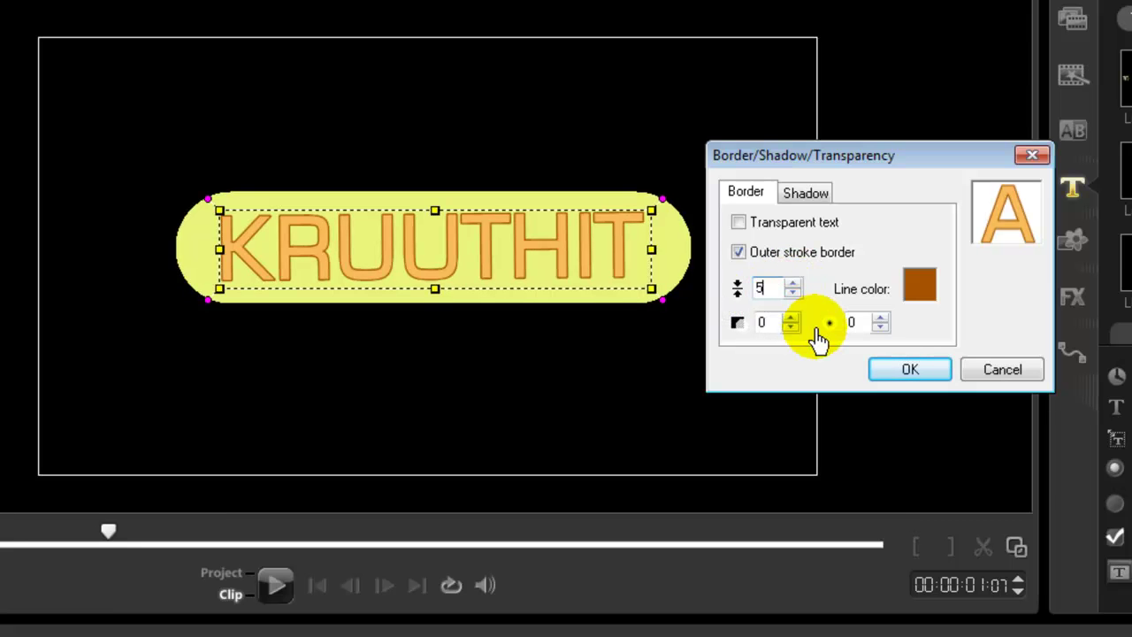
pyautogui.click(791, 288)
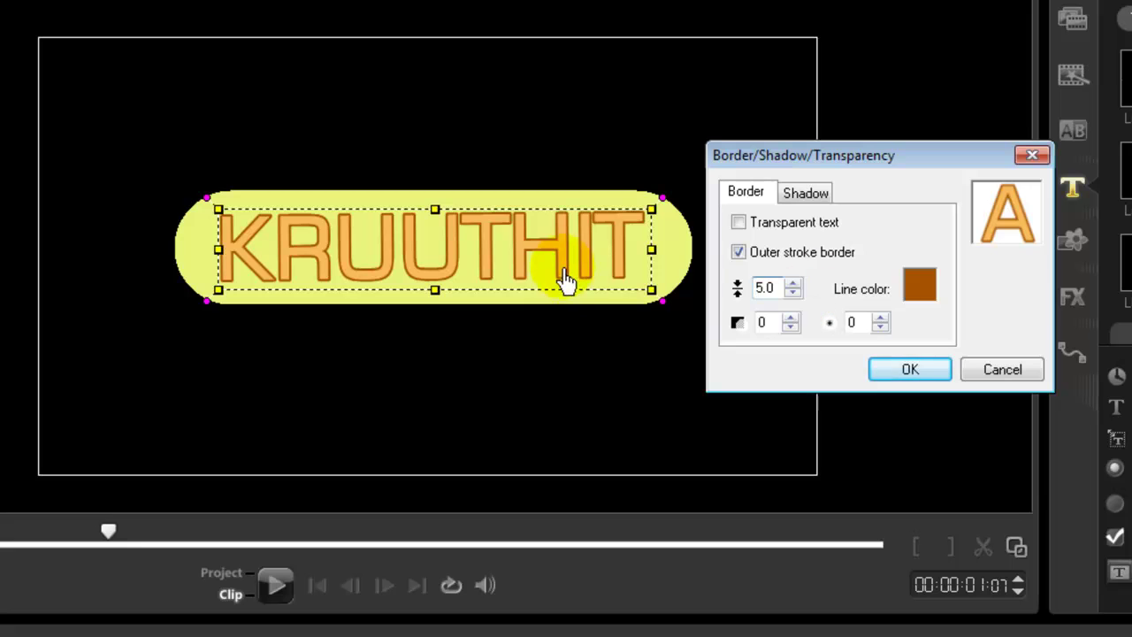
pyautogui.click(791, 284)
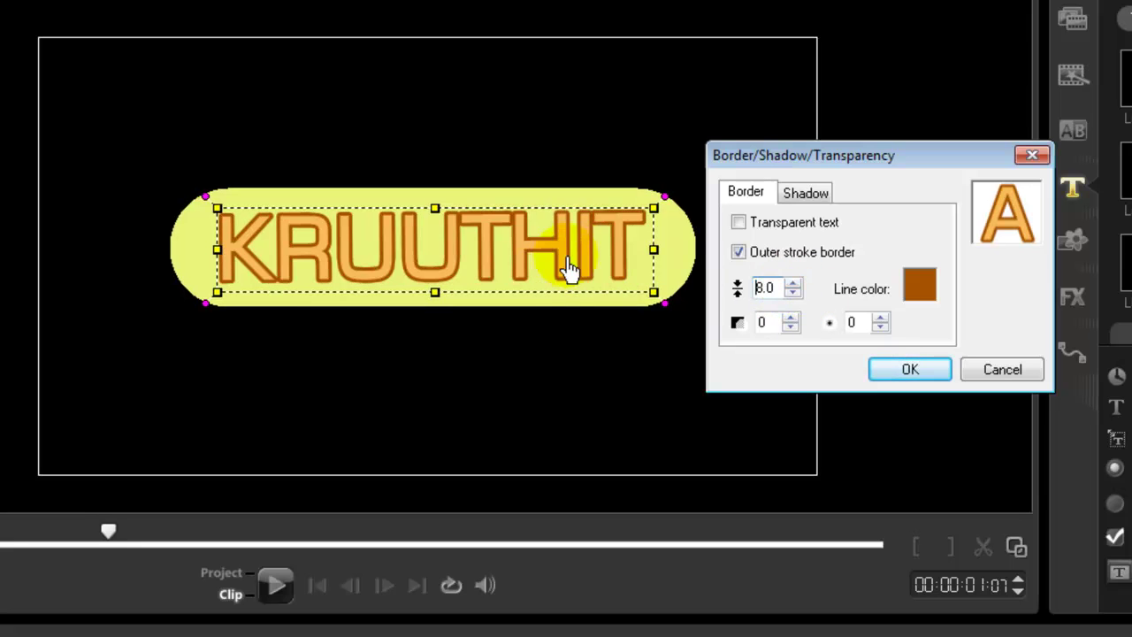
pyautogui.click(793, 284)
pyautogui.click(793, 284)
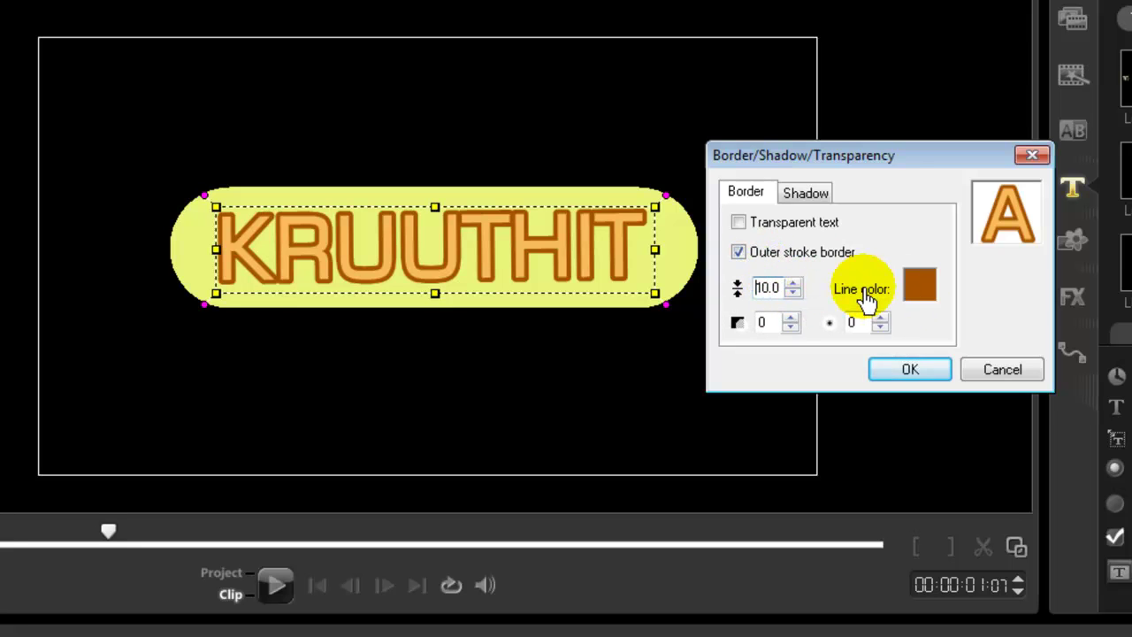
# - Try red, blue, dark brown, orange-brown and dark red as the line color of the title's outer stroke border
pyautogui.click(924, 292)
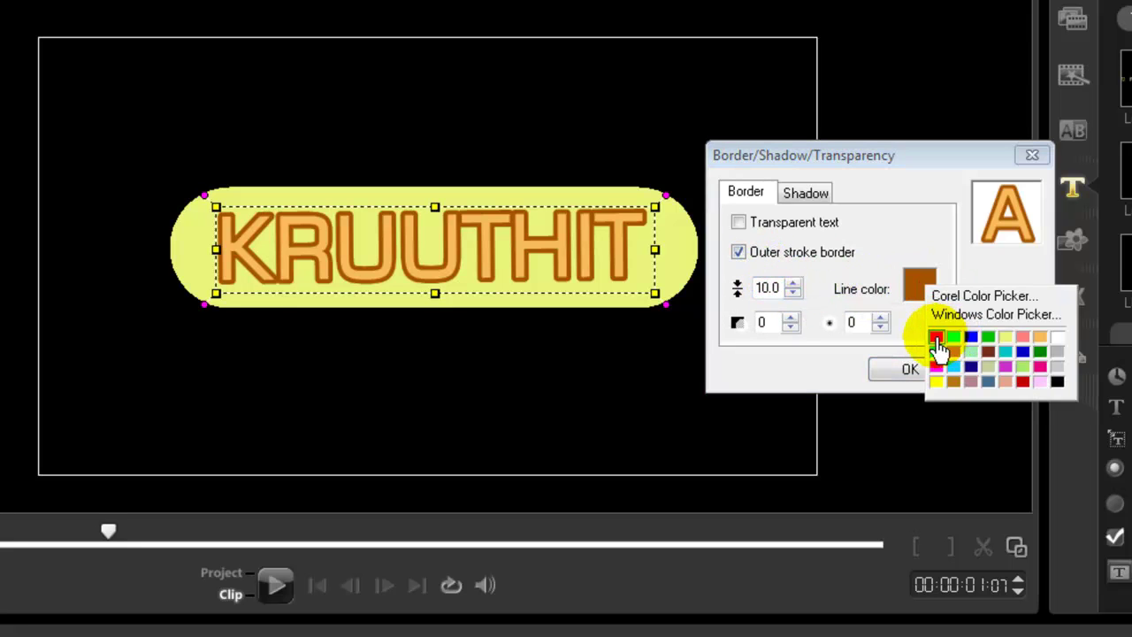
pyautogui.click(935, 333)
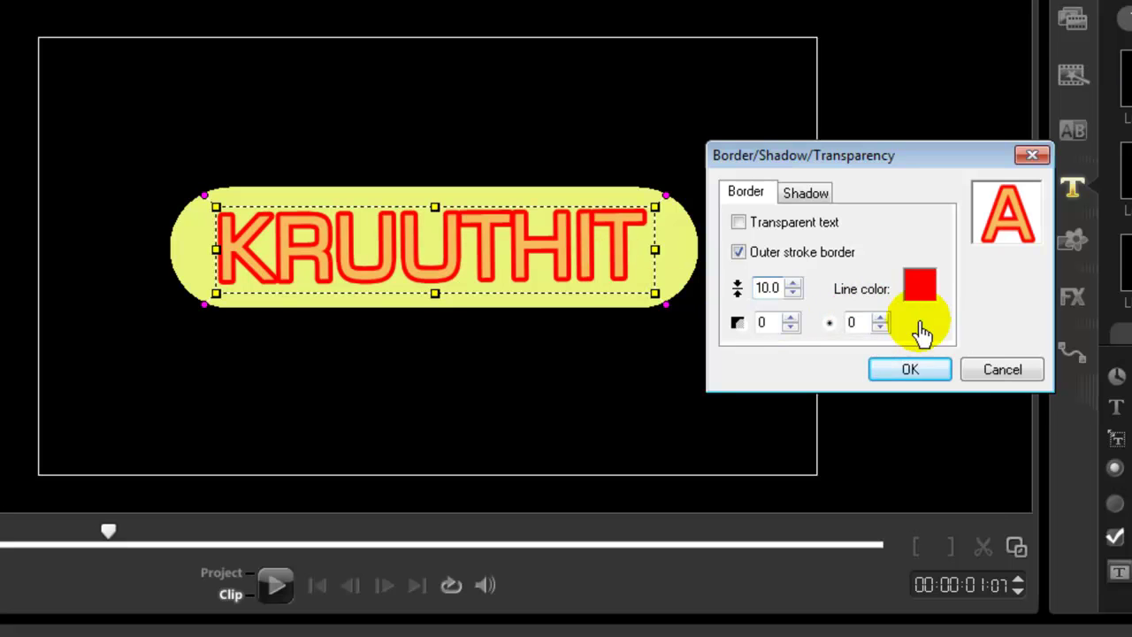
pyautogui.click(922, 290)
pyautogui.click(966, 345)
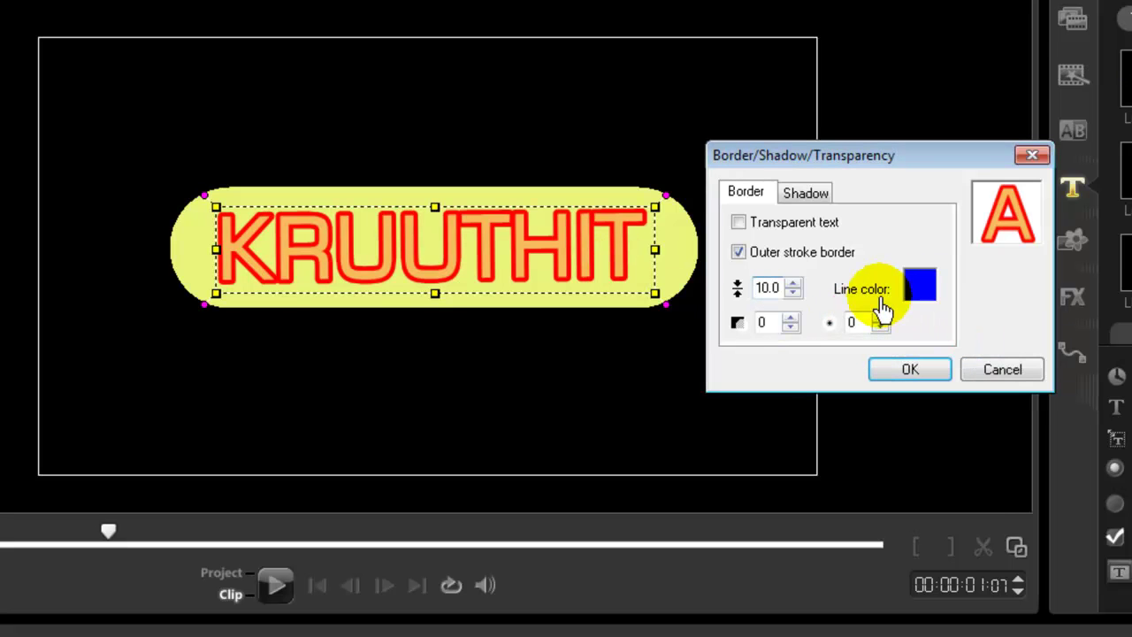
pyautogui.click(918, 294)
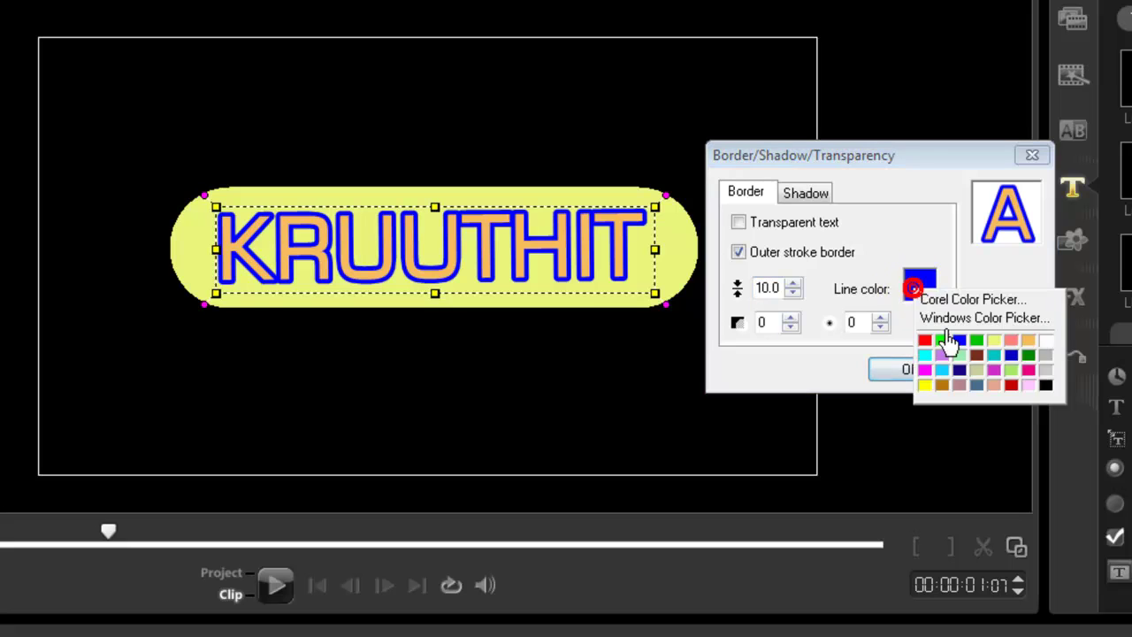
pyautogui.click(977, 369)
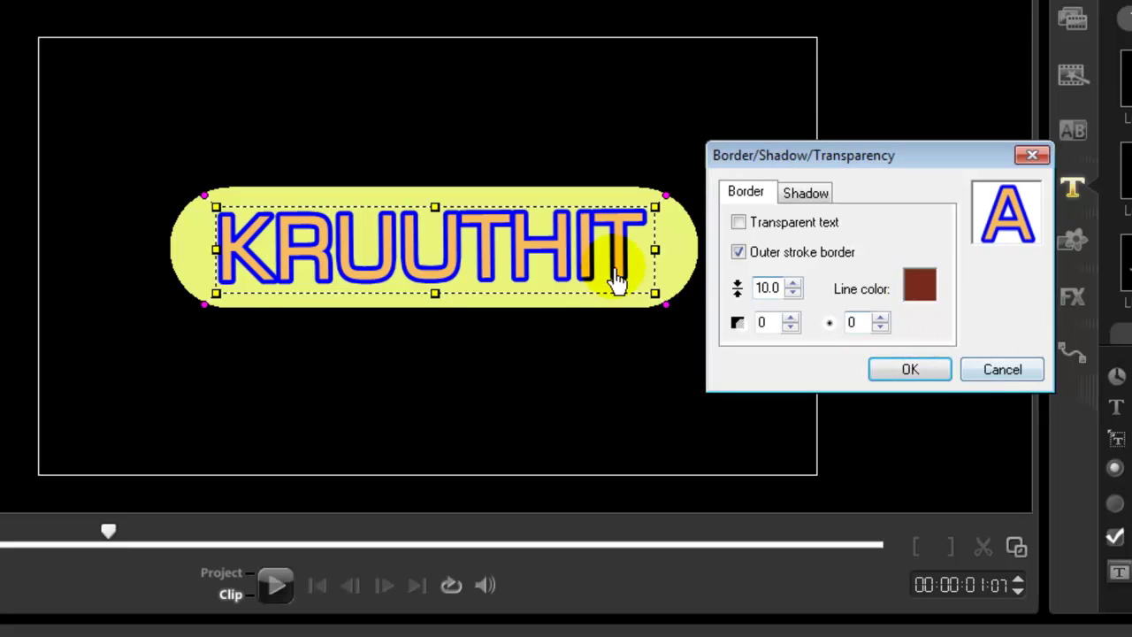
pyautogui.click(920, 290)
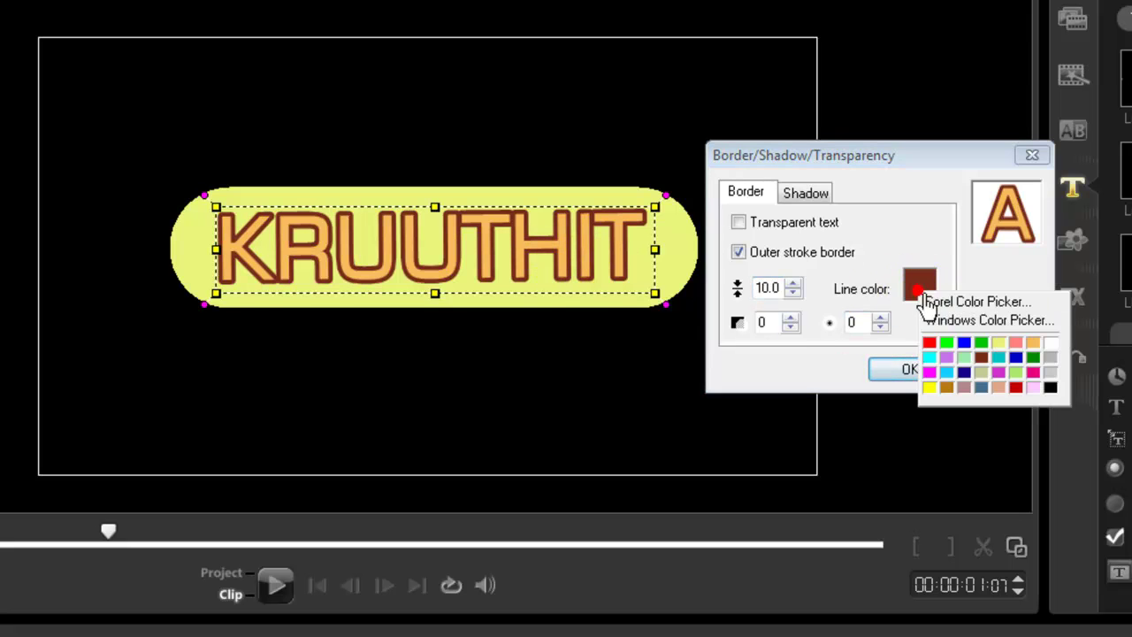
pyautogui.click(950, 395)
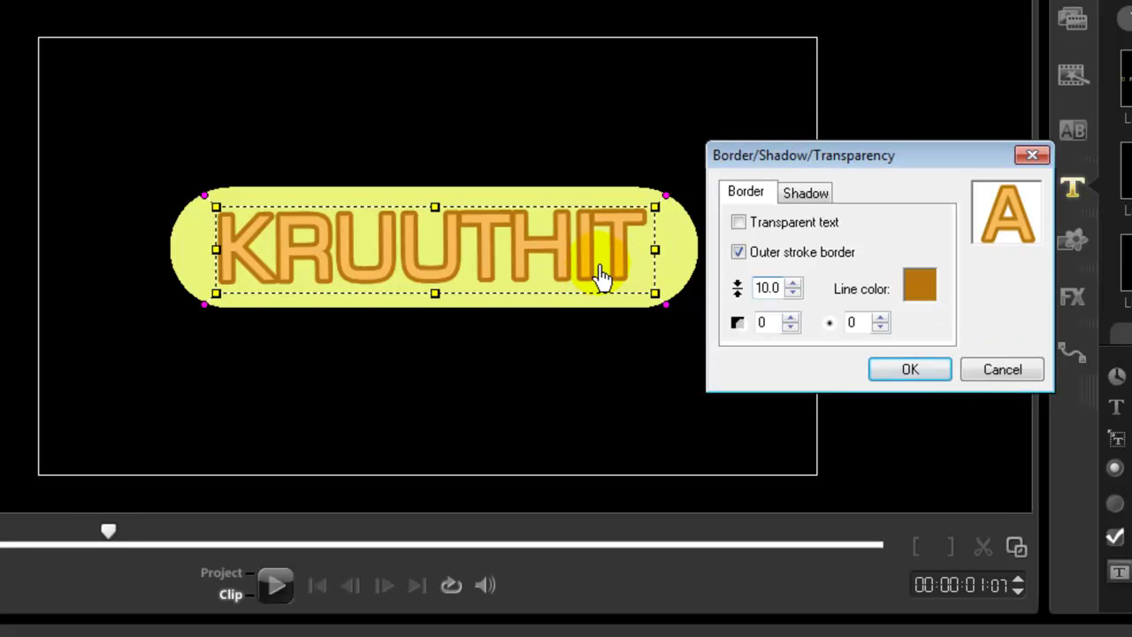
pyautogui.click(920, 294)
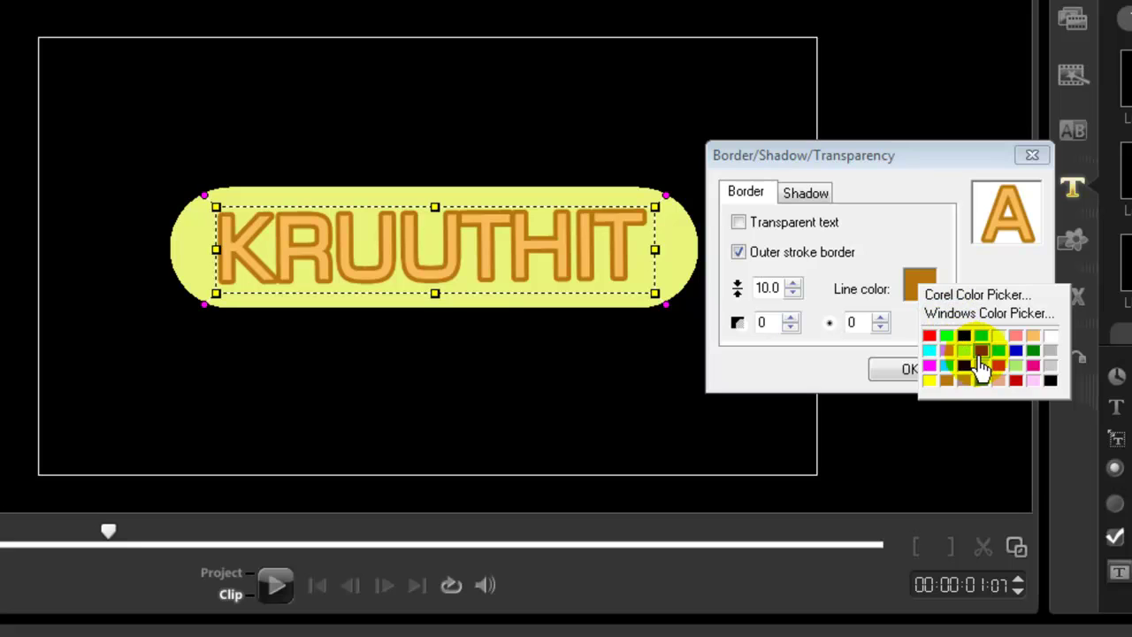
pyautogui.click(980, 352)
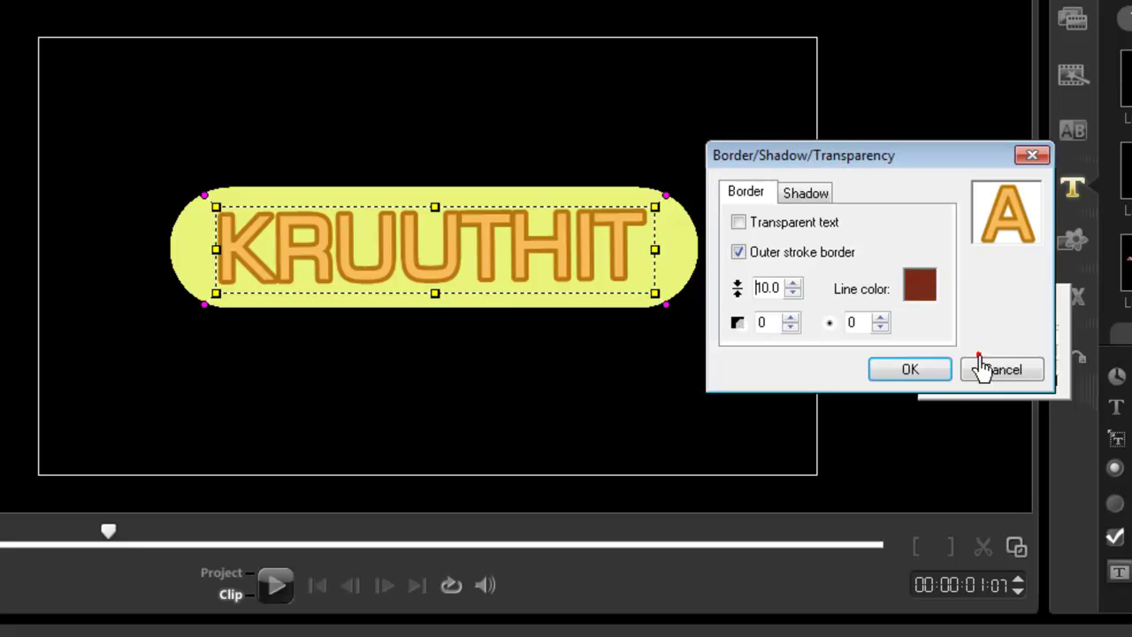
pyautogui.click(917, 270)
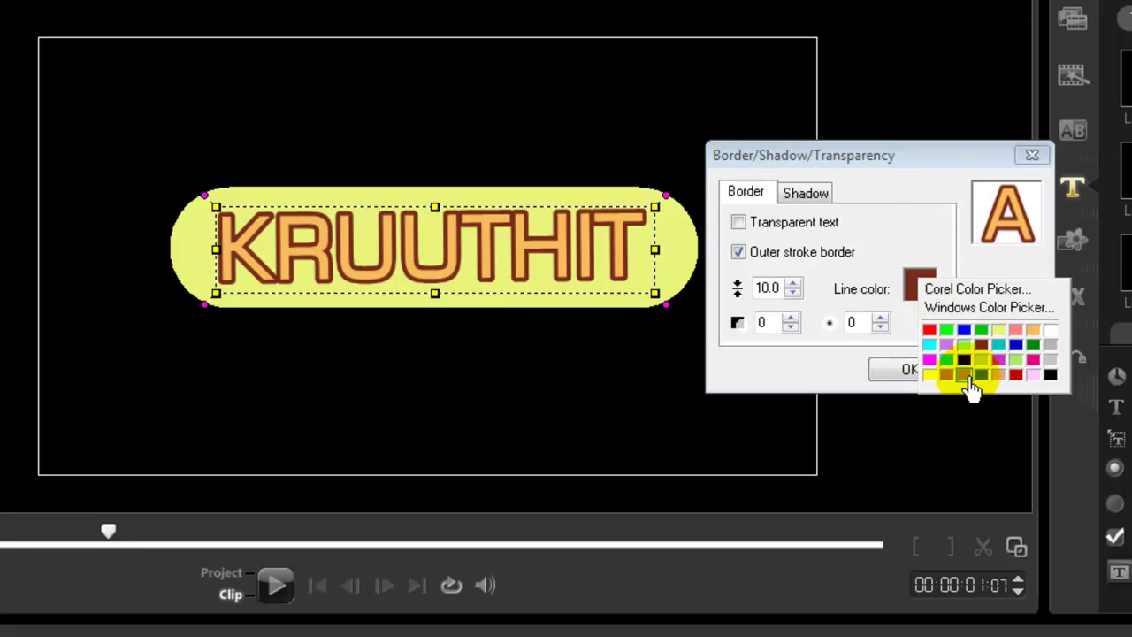
pyautogui.click(1014, 374)
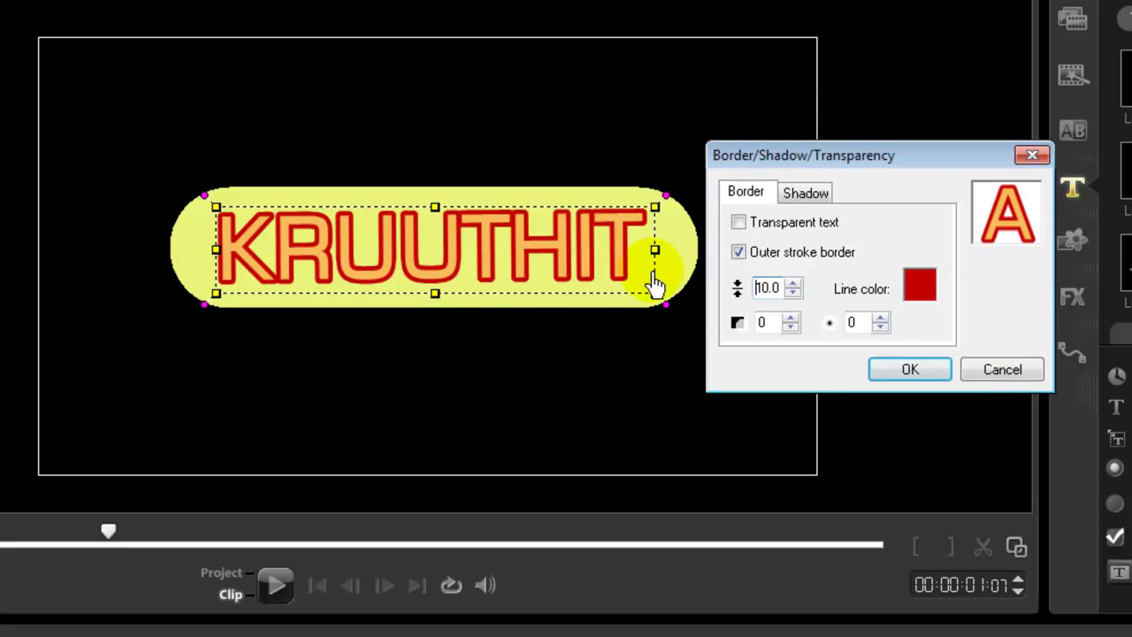
# - Set the line color of the title's border to orange-brown
pyautogui.click(917, 288)
pyautogui.click(942, 383)
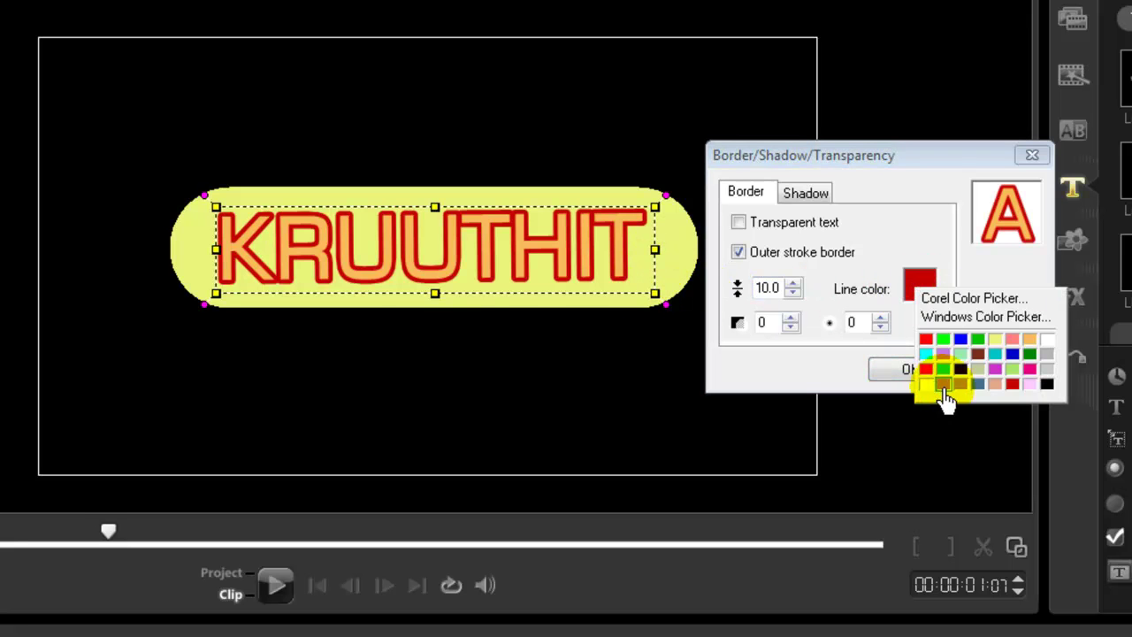
pyautogui.click(918, 288)
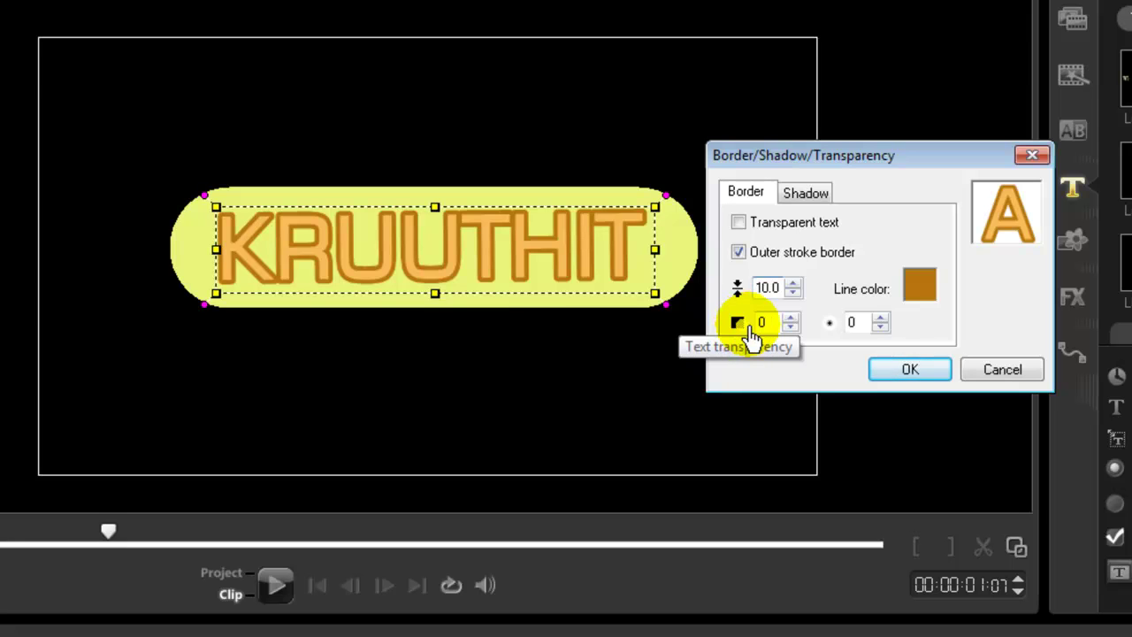
pyautogui.click(756, 289)
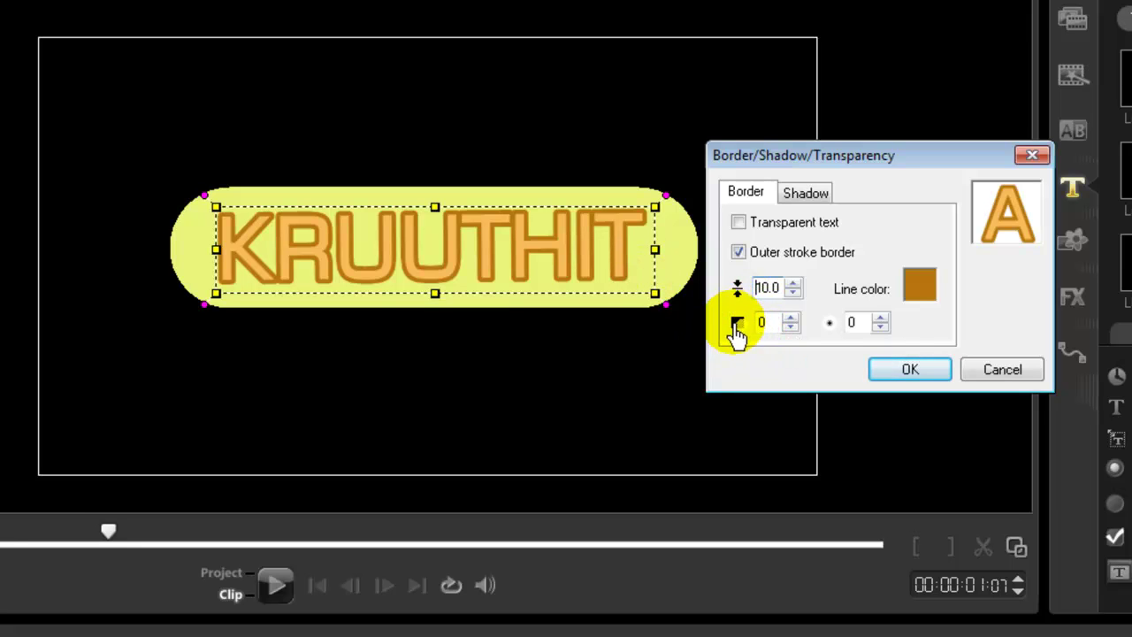
# - Set the title's text transparency to 10 and its soft edge to 10
pyautogui.click(791, 317)
pyautogui.click(791, 318)
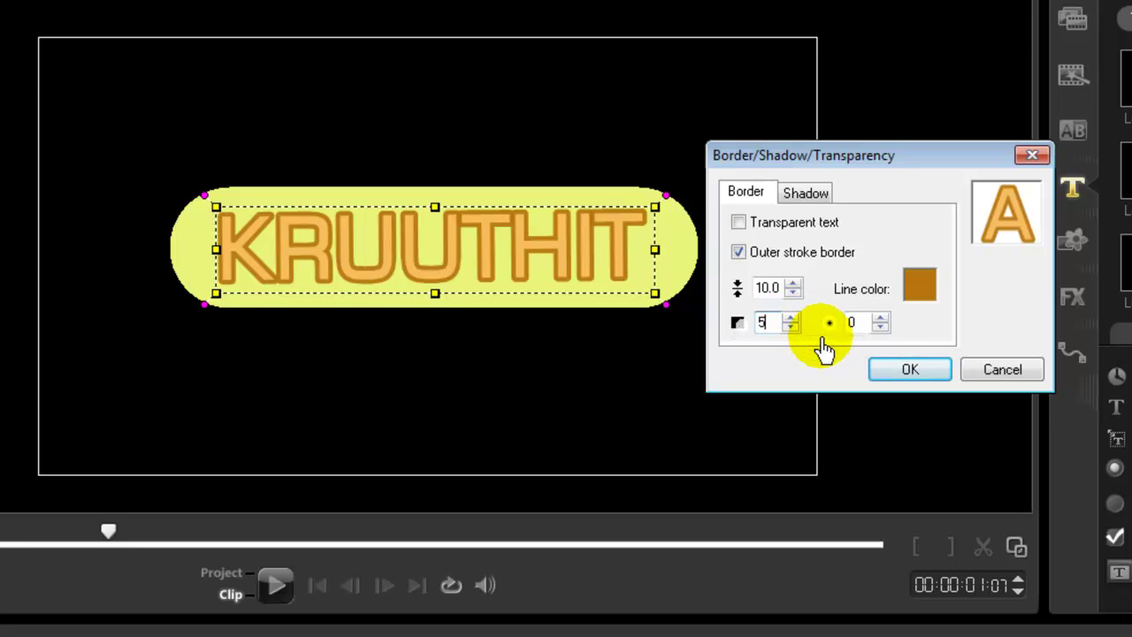
pyautogui.click(793, 318)
pyautogui.click(793, 318)
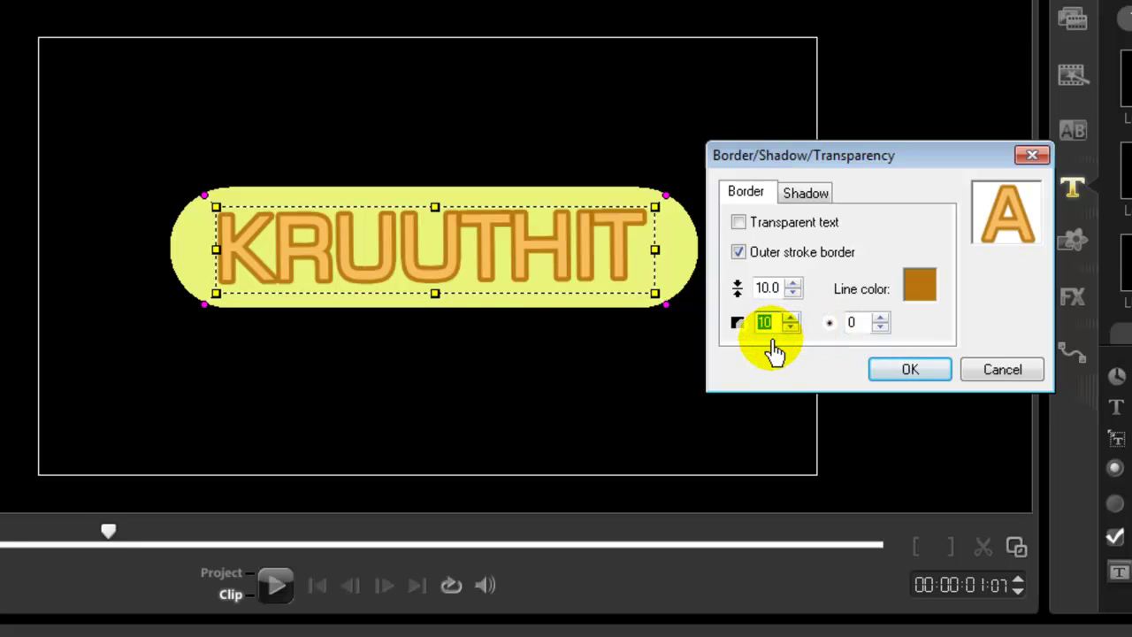
pyautogui.click(771, 324)
pyautogui.click(807, 340)
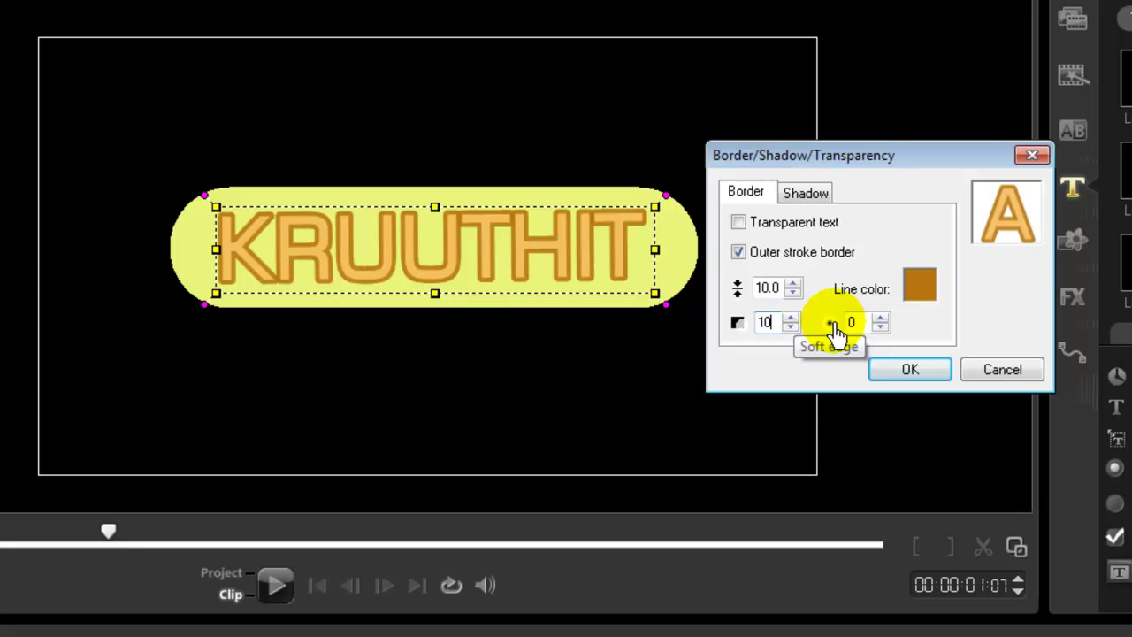
pyautogui.click(883, 317)
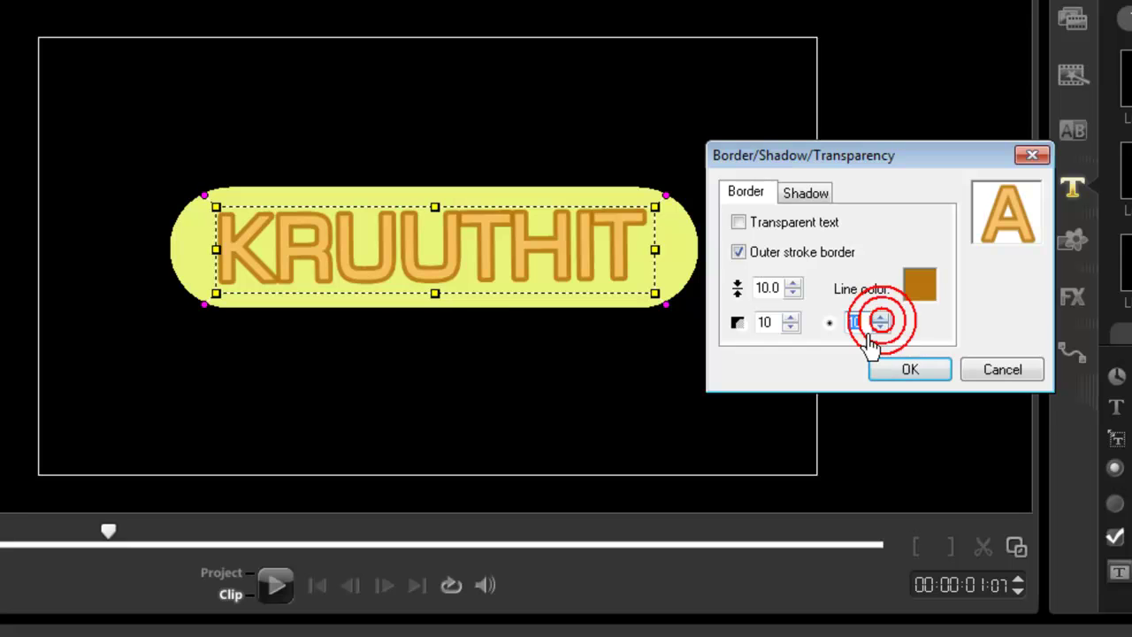
pyautogui.click(860, 323)
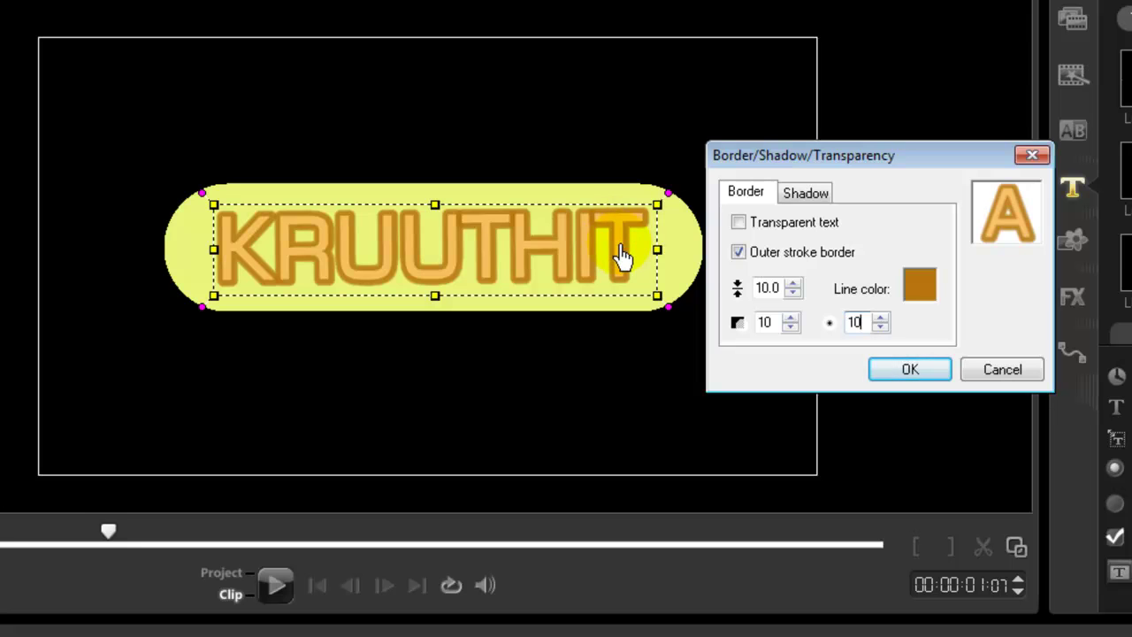
# - Try the transparent text option while reducing the border width to 5.0, and return the title to filled text
pyautogui.click(739, 224)
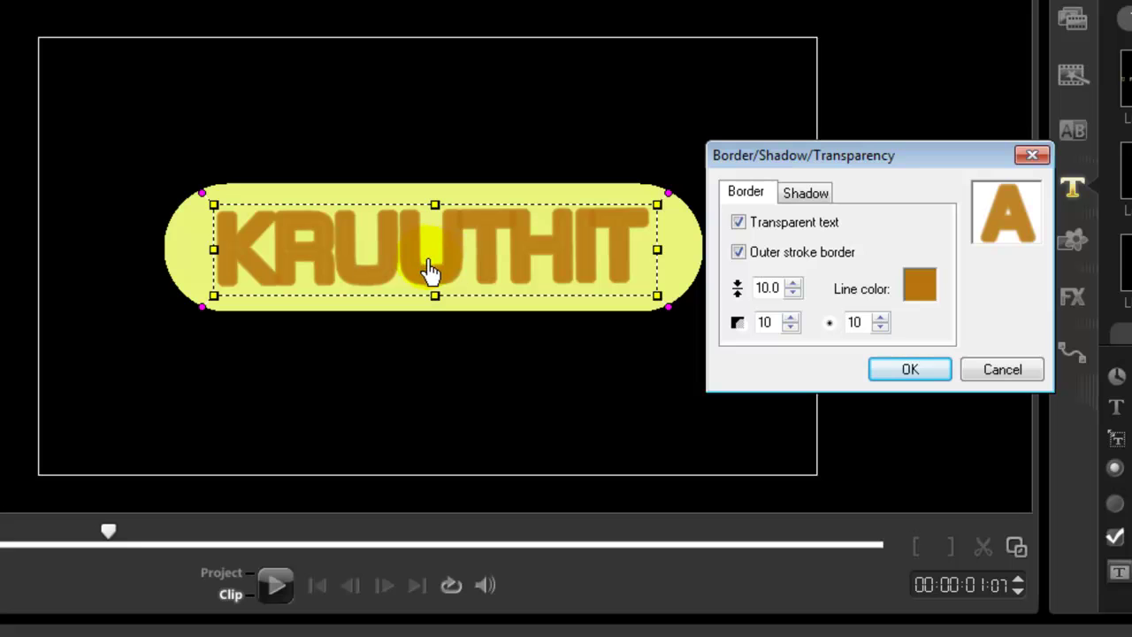
pyautogui.click(793, 294)
pyautogui.click(793, 293)
pyautogui.click(793, 294)
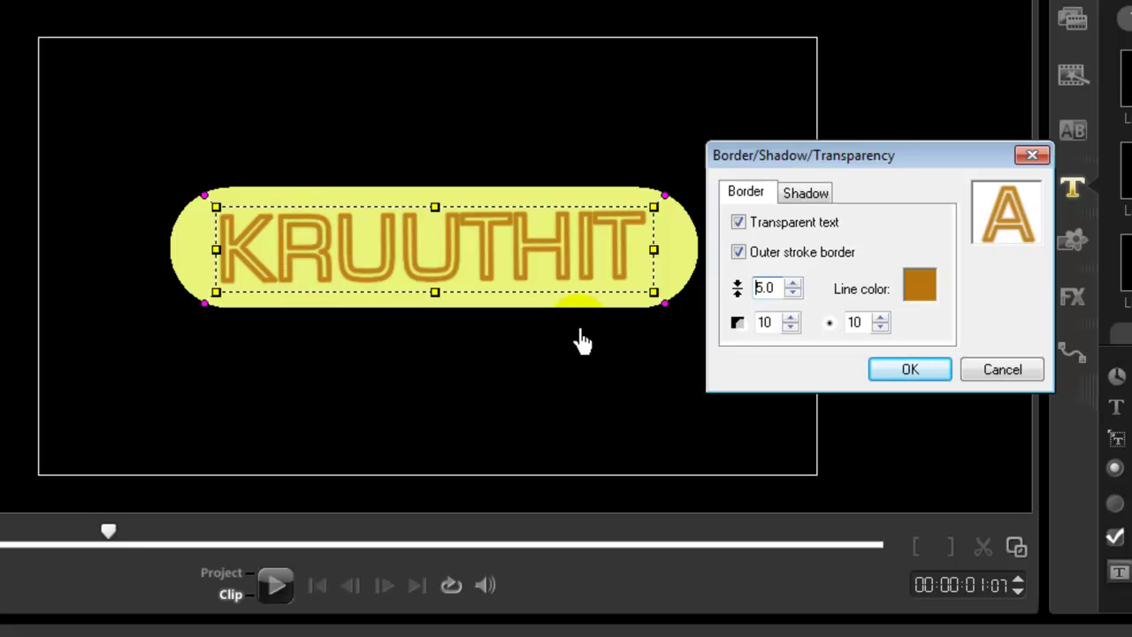
pyautogui.click(739, 224)
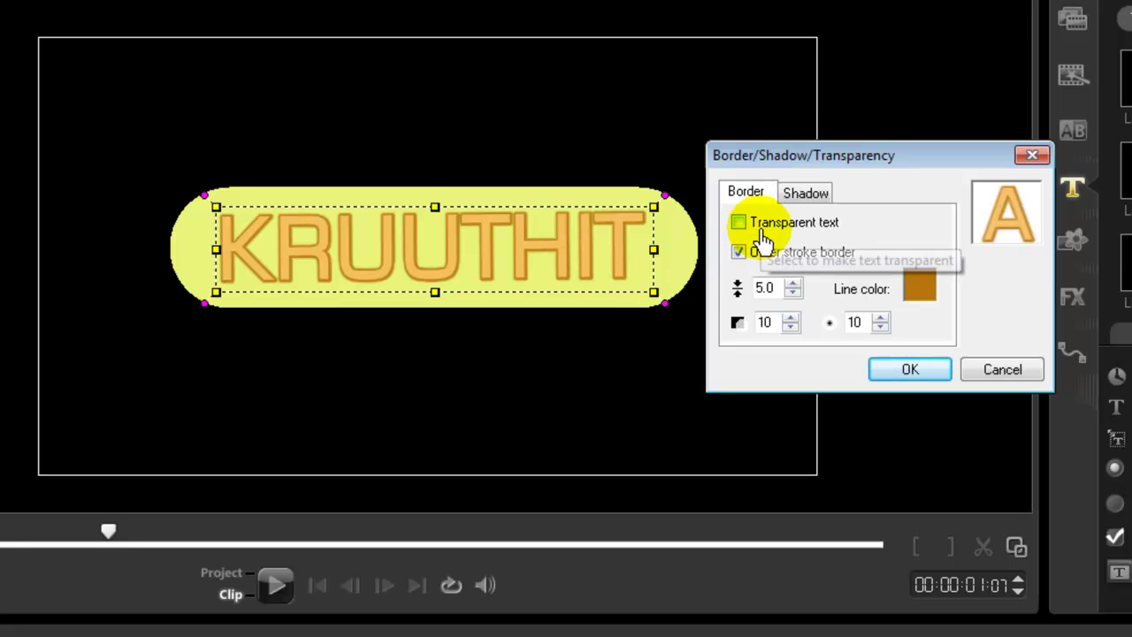
# - Apply a drop shadow to the title and move the settings dialog away from the text
pyautogui.click(810, 196)
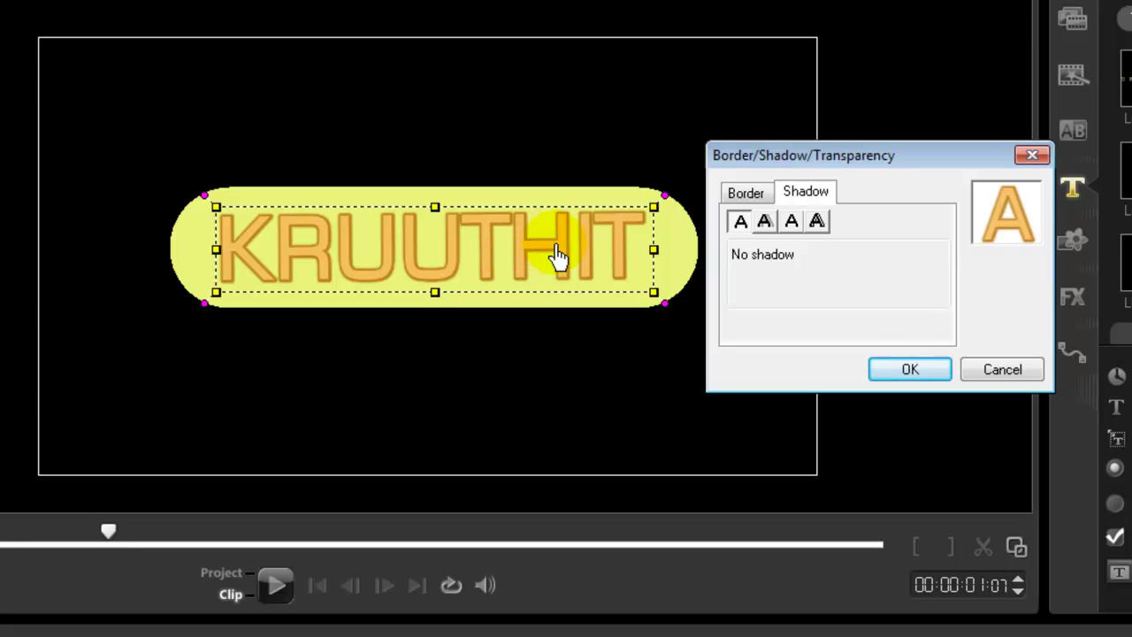
pyautogui.click(766, 228)
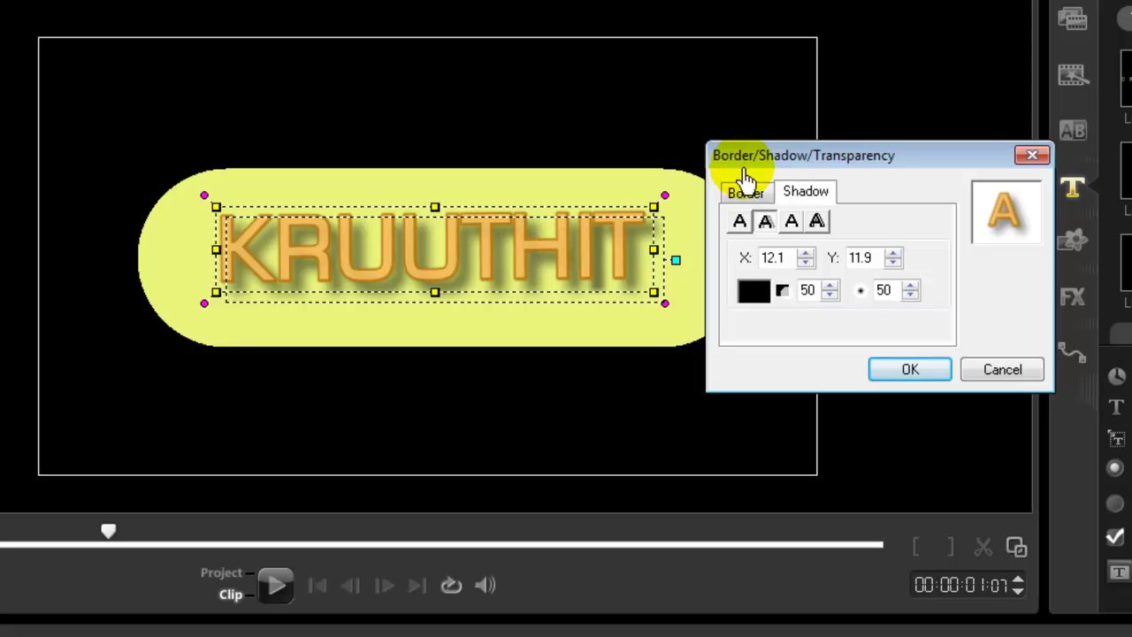
pyautogui.moveTo(761, 160); pyautogui.dragTo(803, 163)
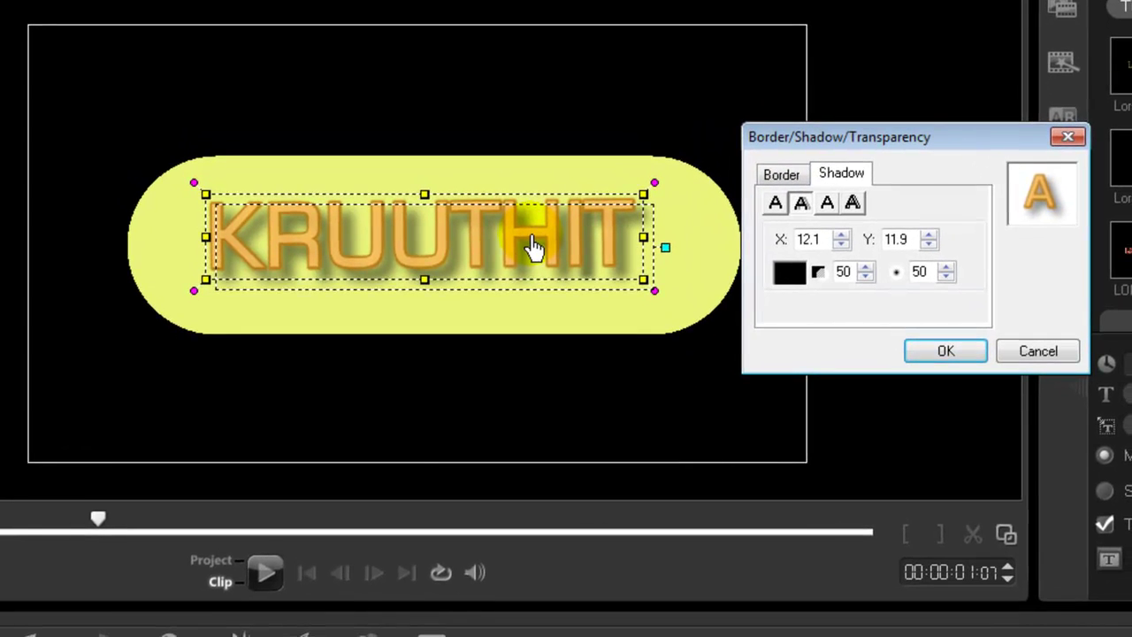
# - Try a glow shadow on the title in light purple with an intensity of 2.0
pyautogui.click(827, 208)
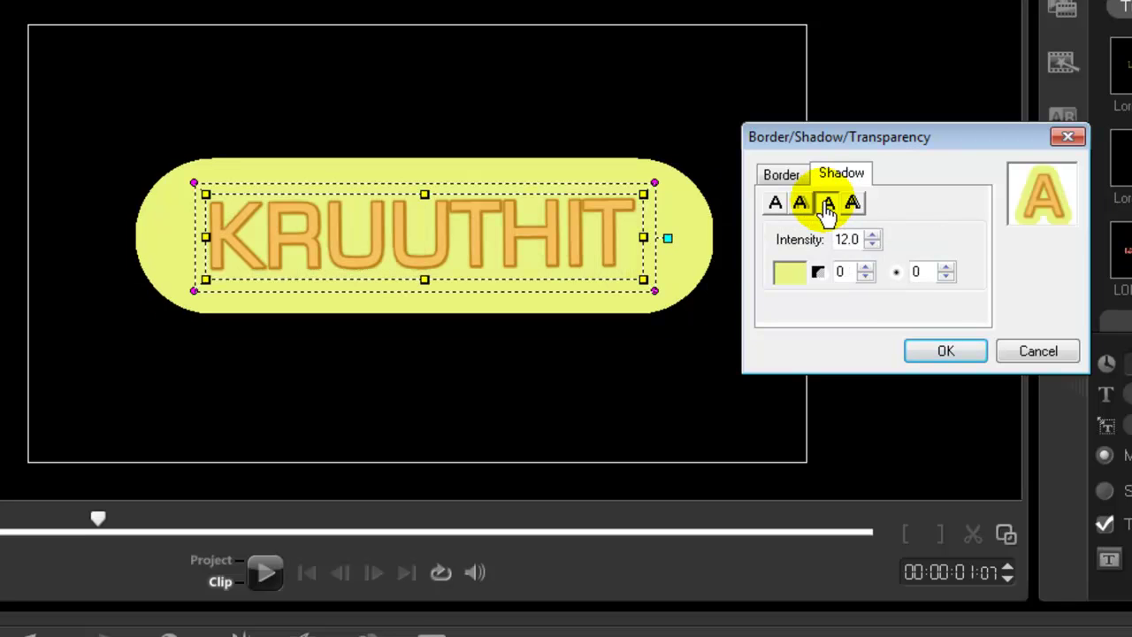
pyautogui.click(788, 276)
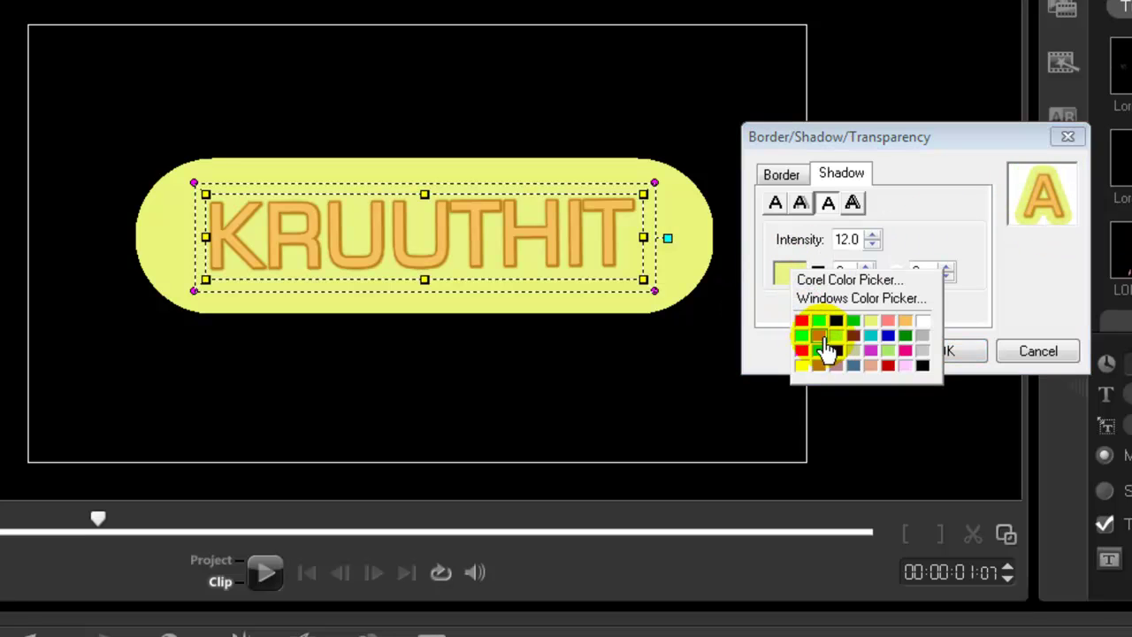
pyautogui.click(826, 347)
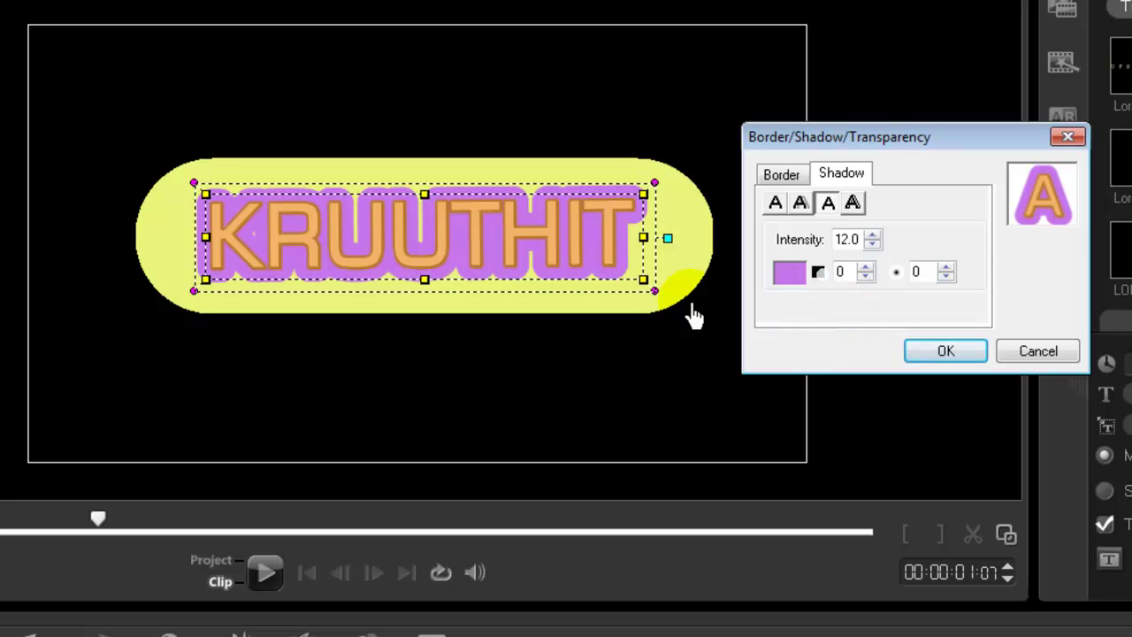
pyautogui.click(871, 244)
pyautogui.click(871, 245)
pyautogui.click(872, 245)
pyautogui.click(871, 244)
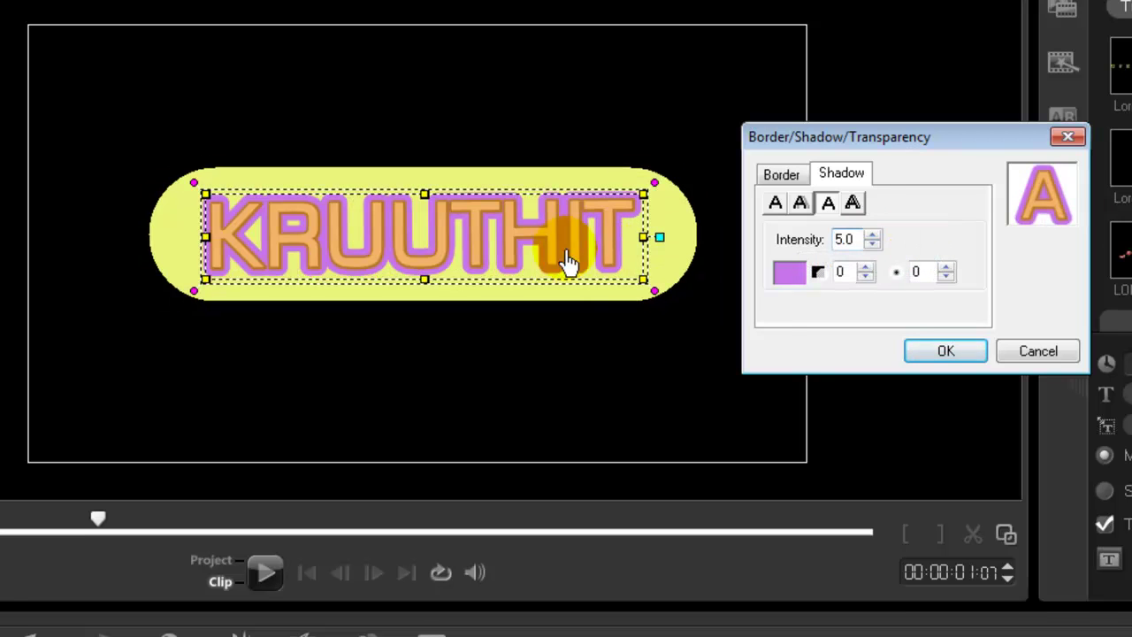
pyautogui.click(870, 244)
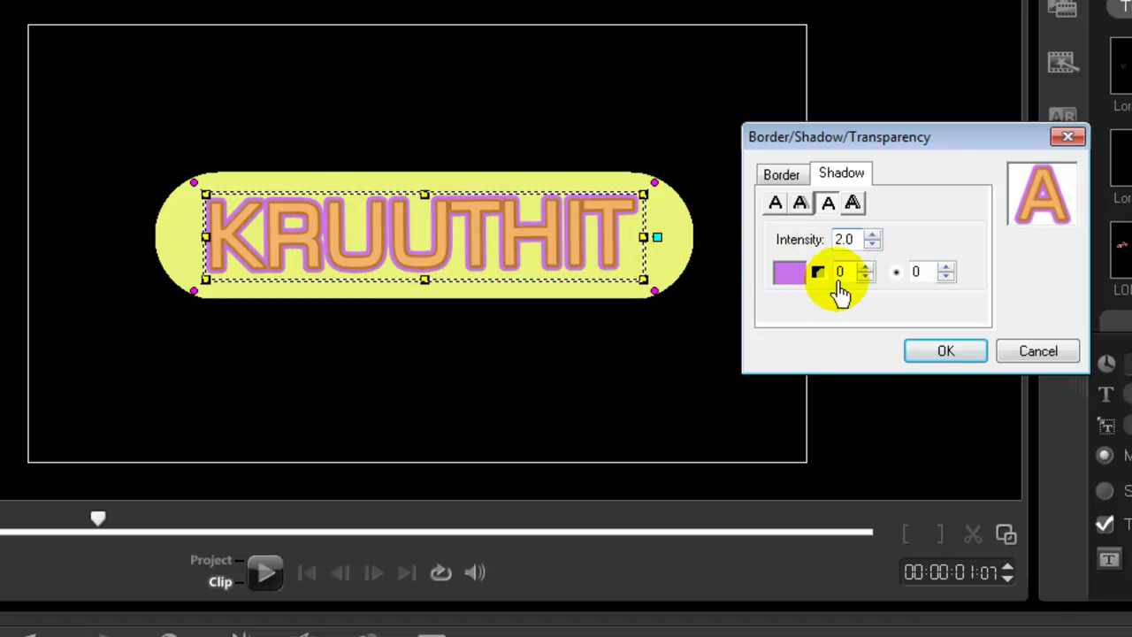
# - Set the glow shadow's transparency to 2 and its soft edge to 5
pyautogui.click(864, 267)
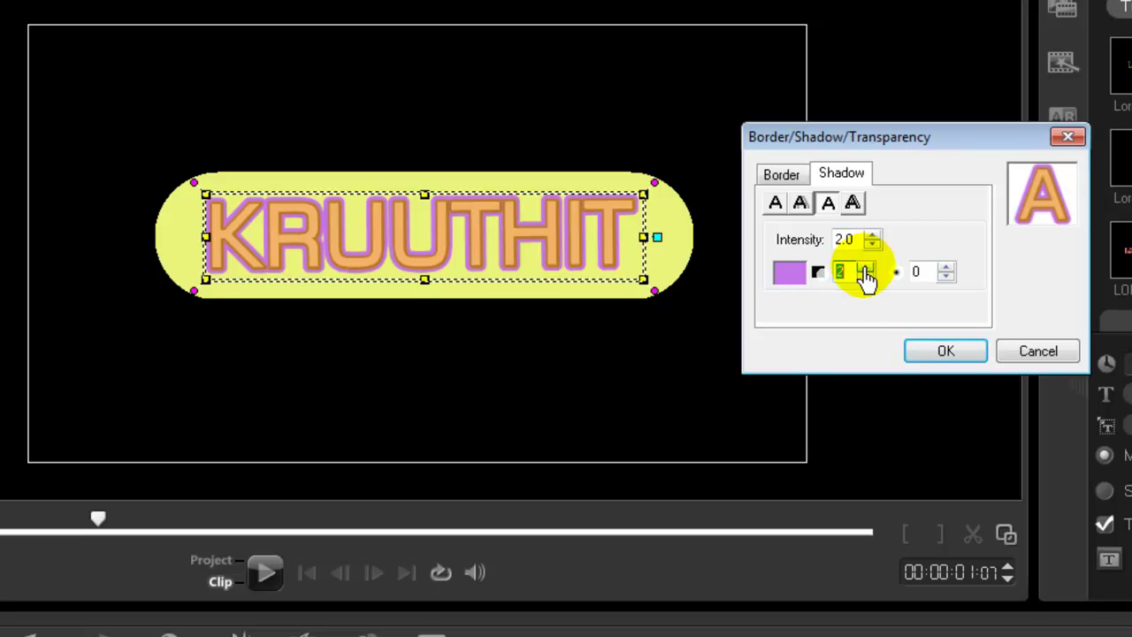
pyautogui.click(946, 268)
pyautogui.click(945, 267)
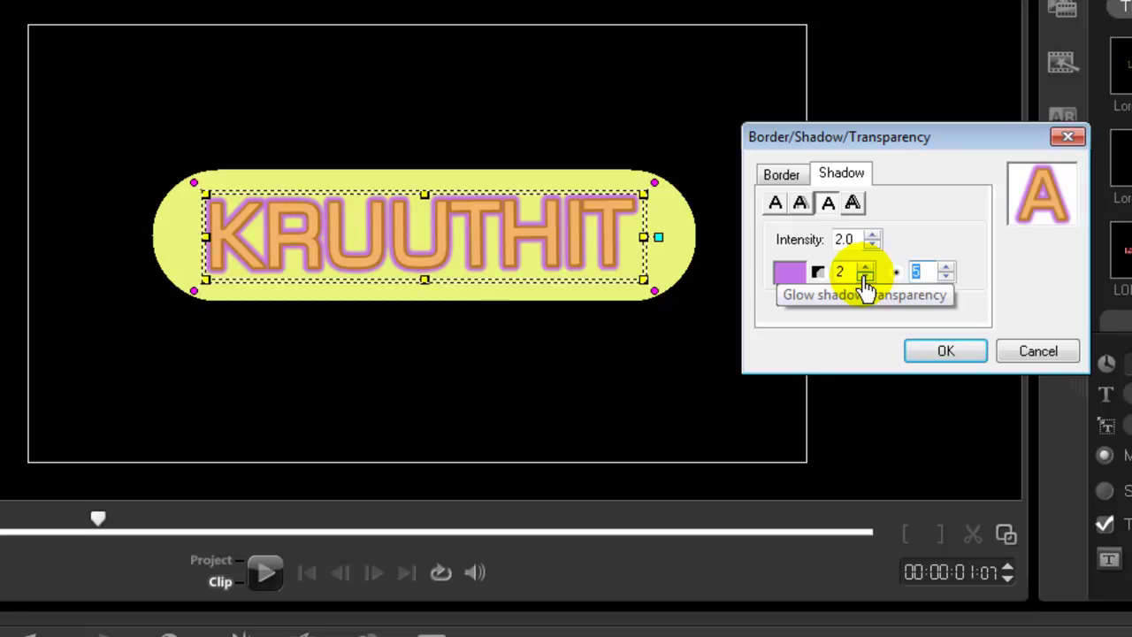
# - Try an extruded shadow on the title with an X offset of 8.0 and a Y offset of 7.9
pyautogui.click(854, 205)
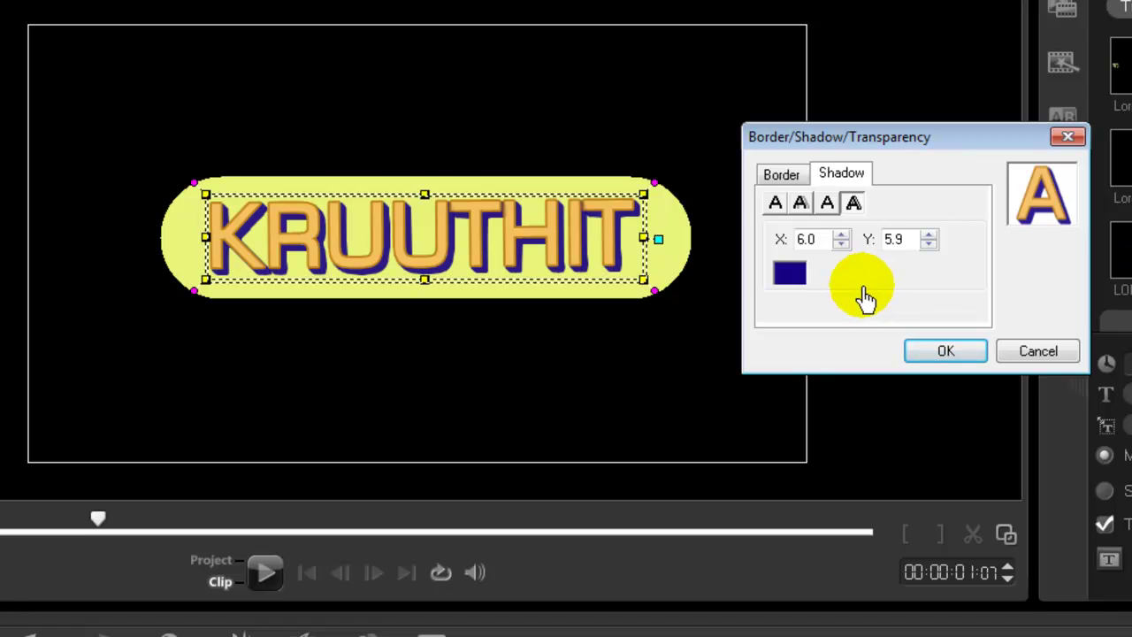
pyautogui.click(812, 284)
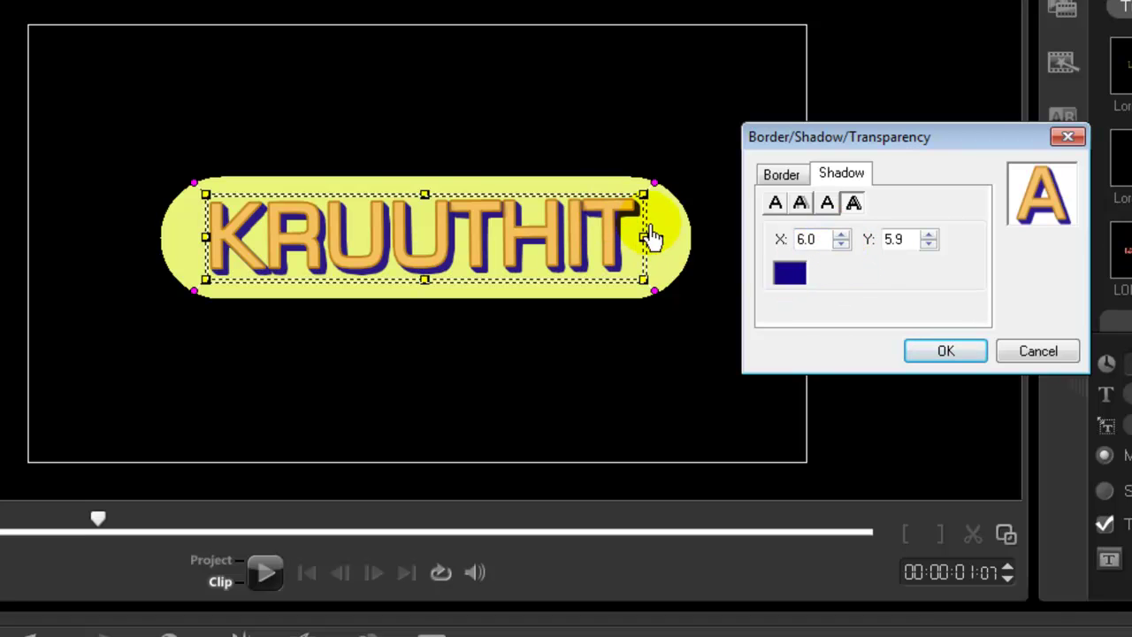
pyautogui.click(841, 236)
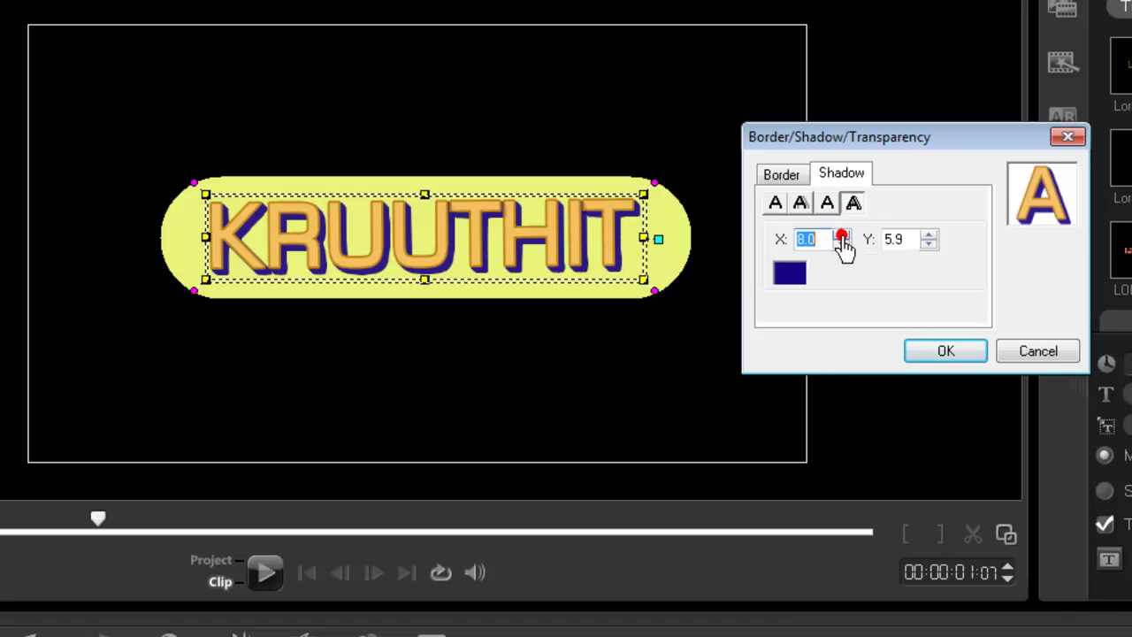
pyautogui.click(847, 287)
pyautogui.click(920, 248)
pyautogui.click(928, 235)
pyautogui.click(928, 235)
pyautogui.click(928, 279)
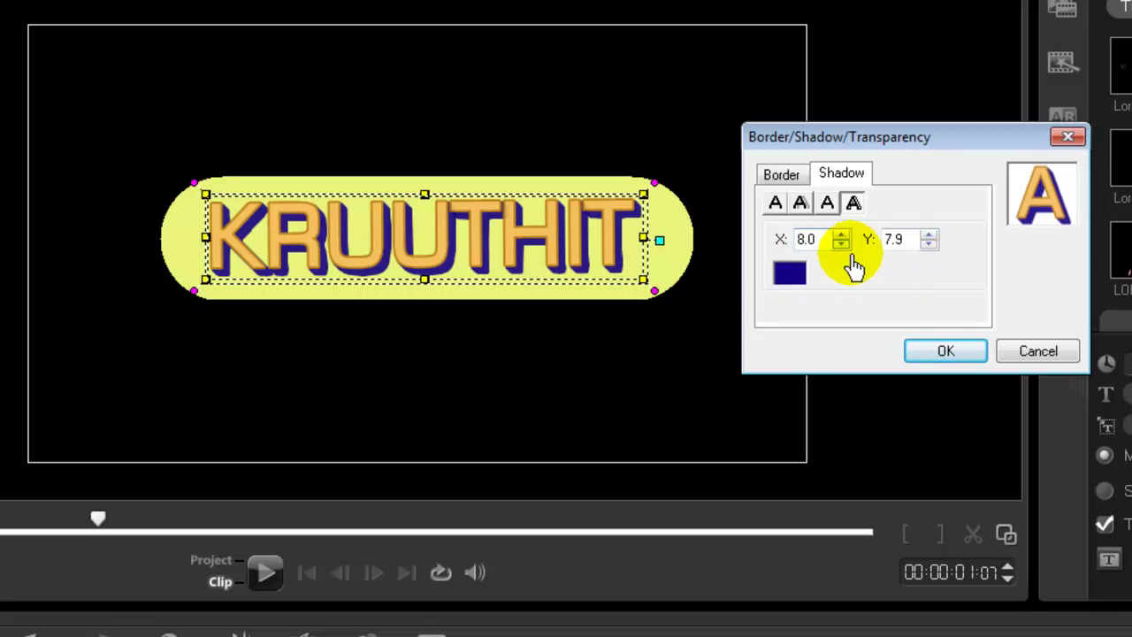
# - Compare the title's border and shadow settings and discard the changes made in the dialog
pyautogui.click(784, 179)
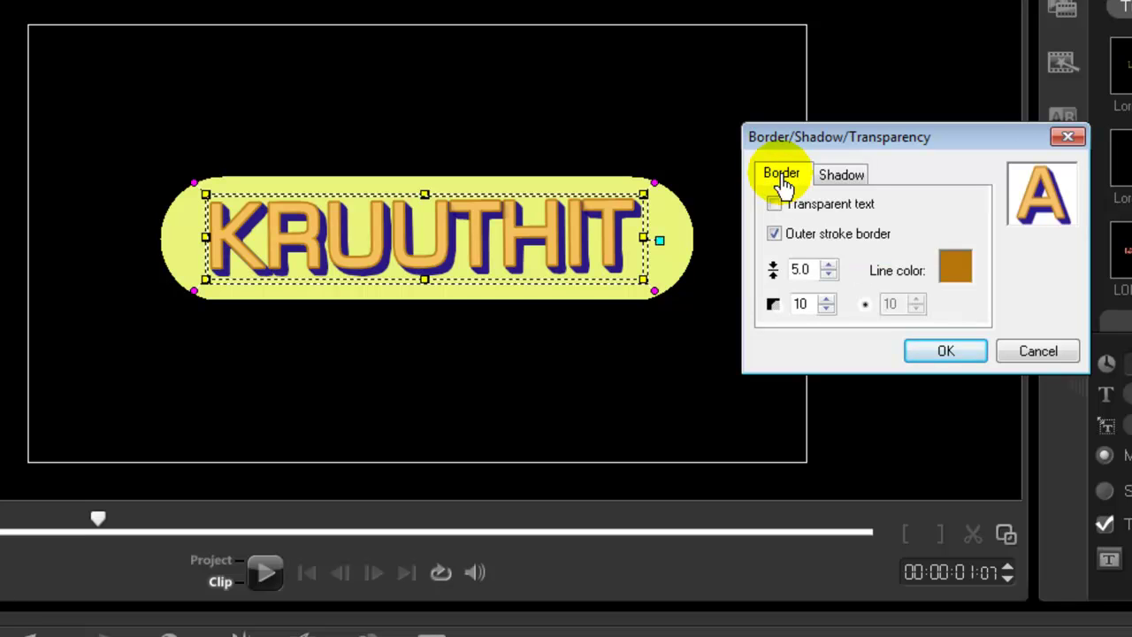
pyautogui.click(837, 180)
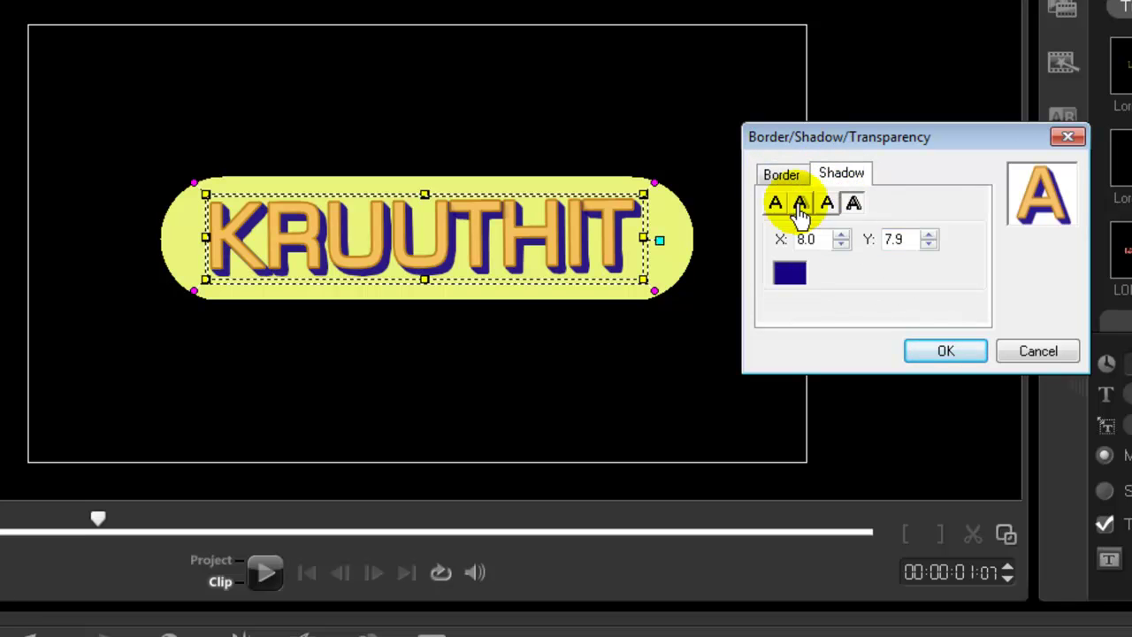
pyautogui.click(790, 178)
pyautogui.click(789, 270)
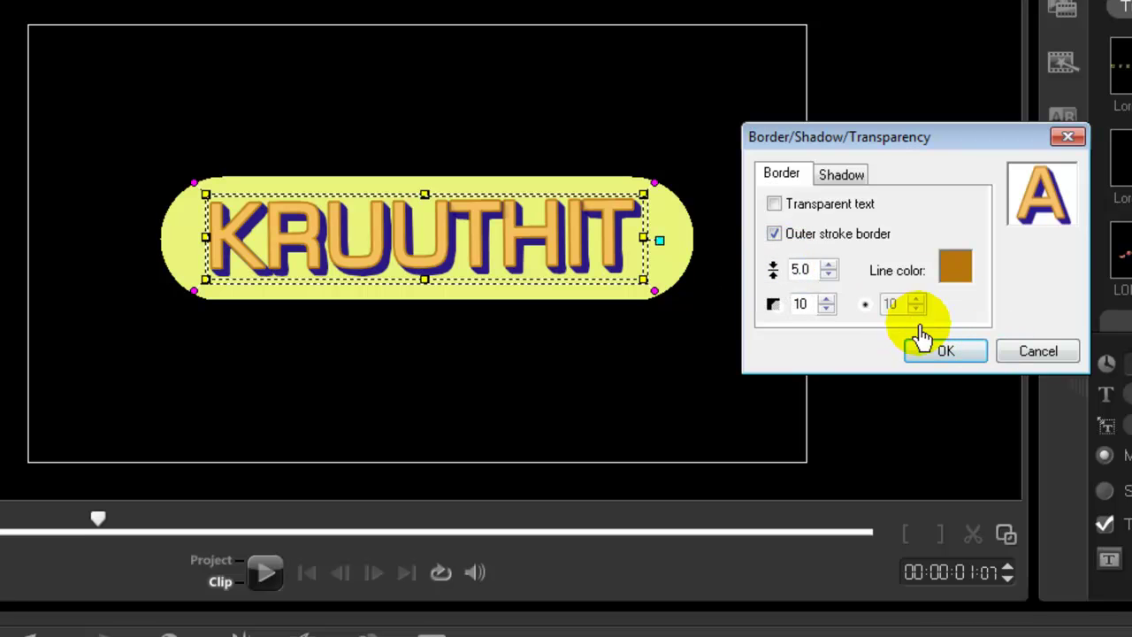
pyautogui.click(1035, 351)
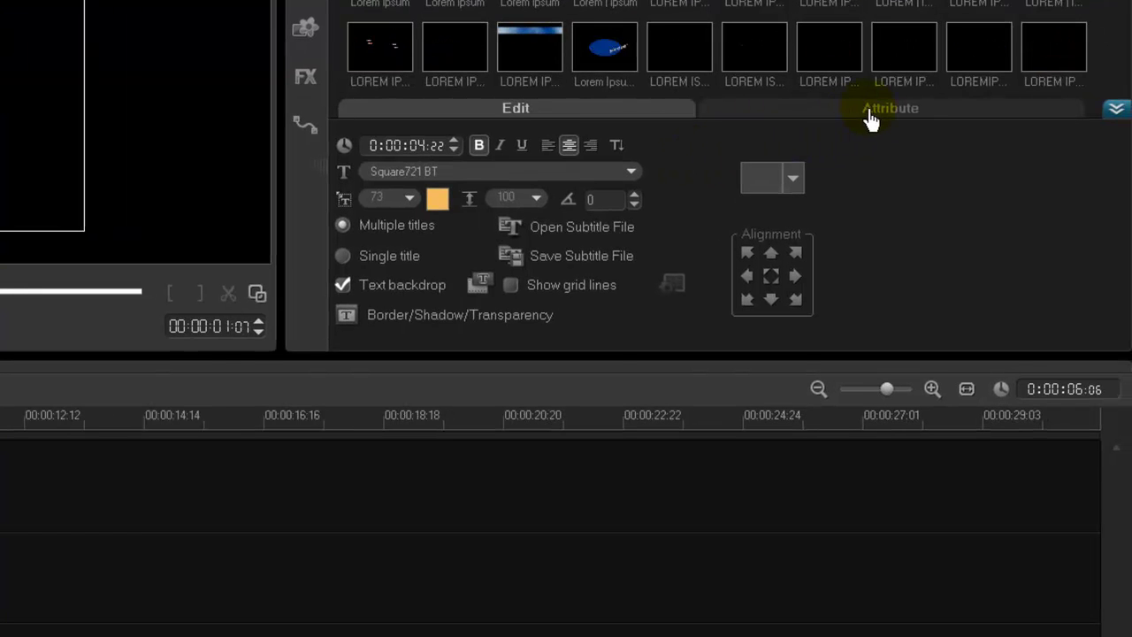
# - Enable animation for the title, browse the Fly and Moving Path types, and choose Fade
pyautogui.click(875, 117)
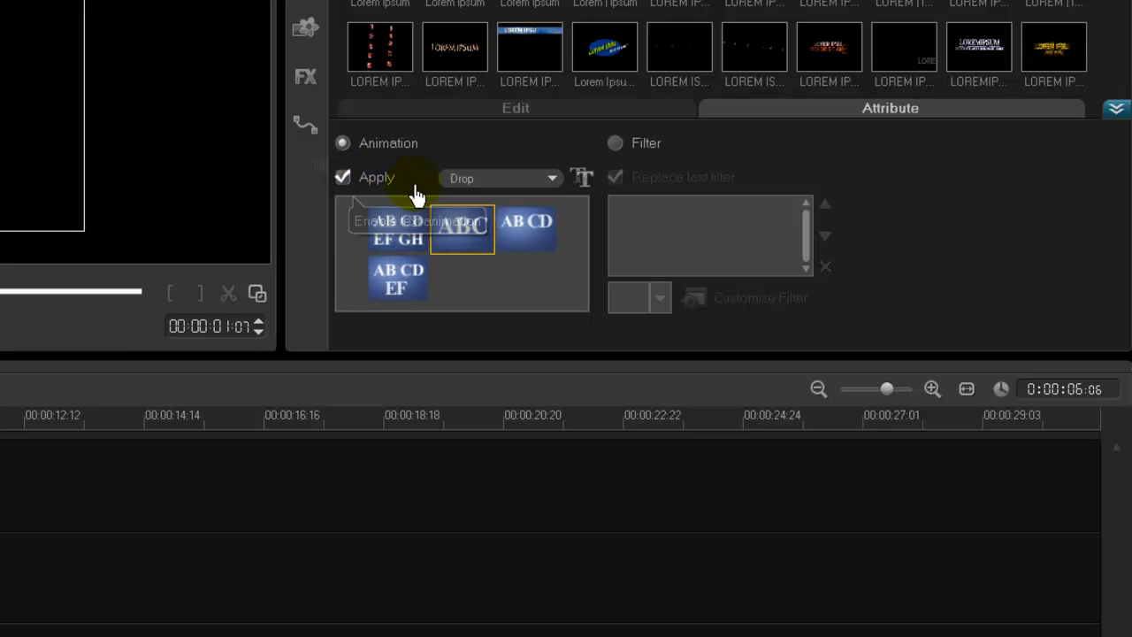
pyautogui.click(504, 180)
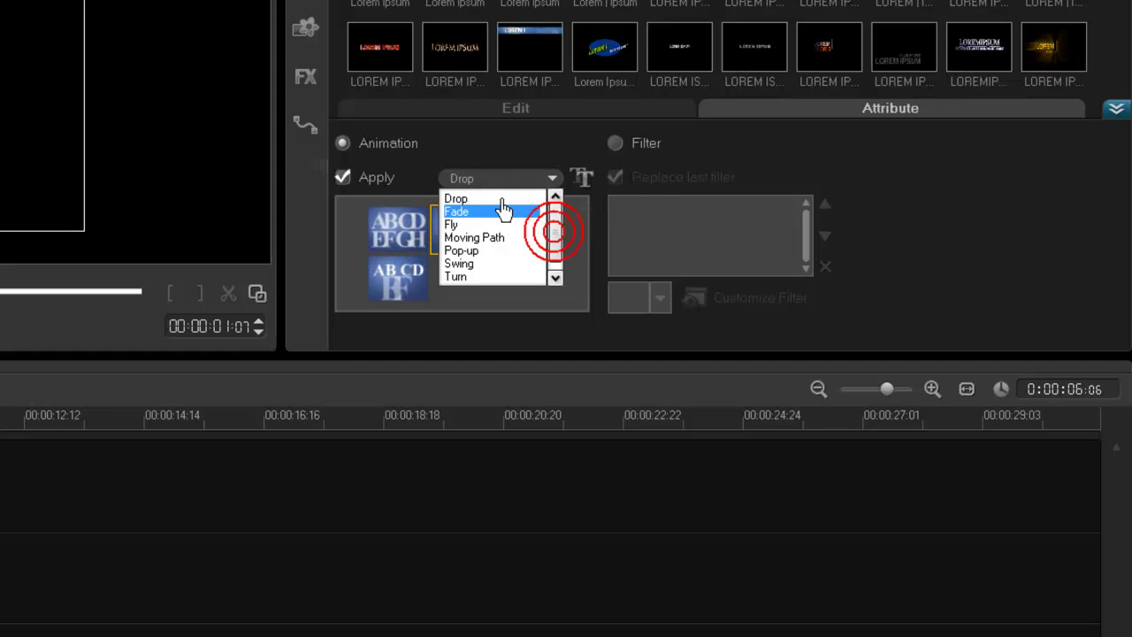
pyautogui.click(460, 212)
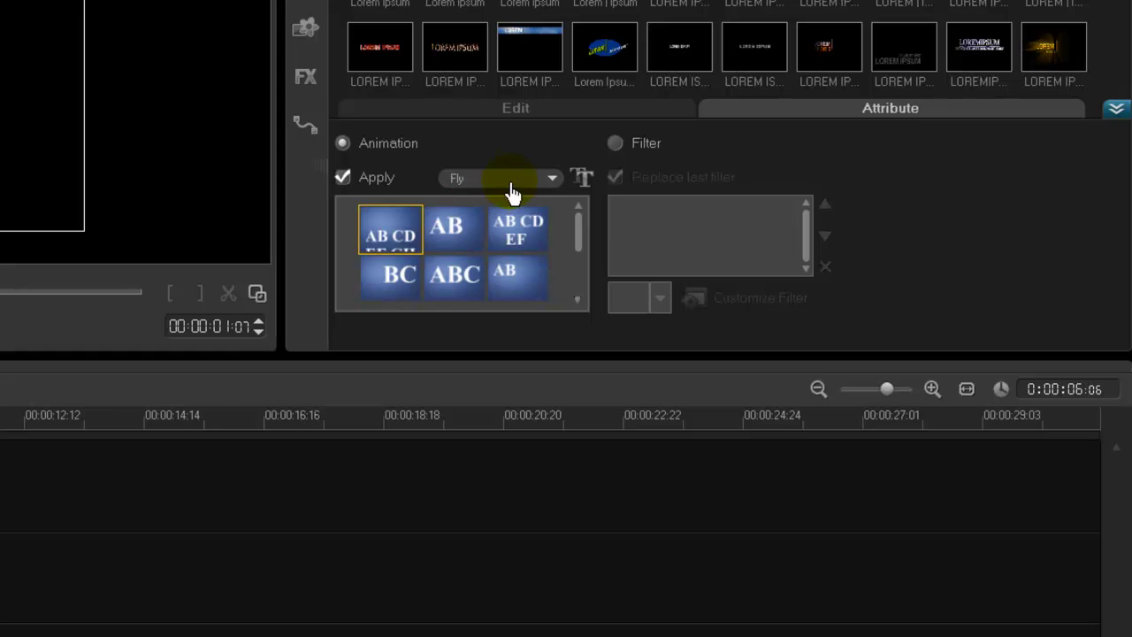
pyautogui.click(511, 181)
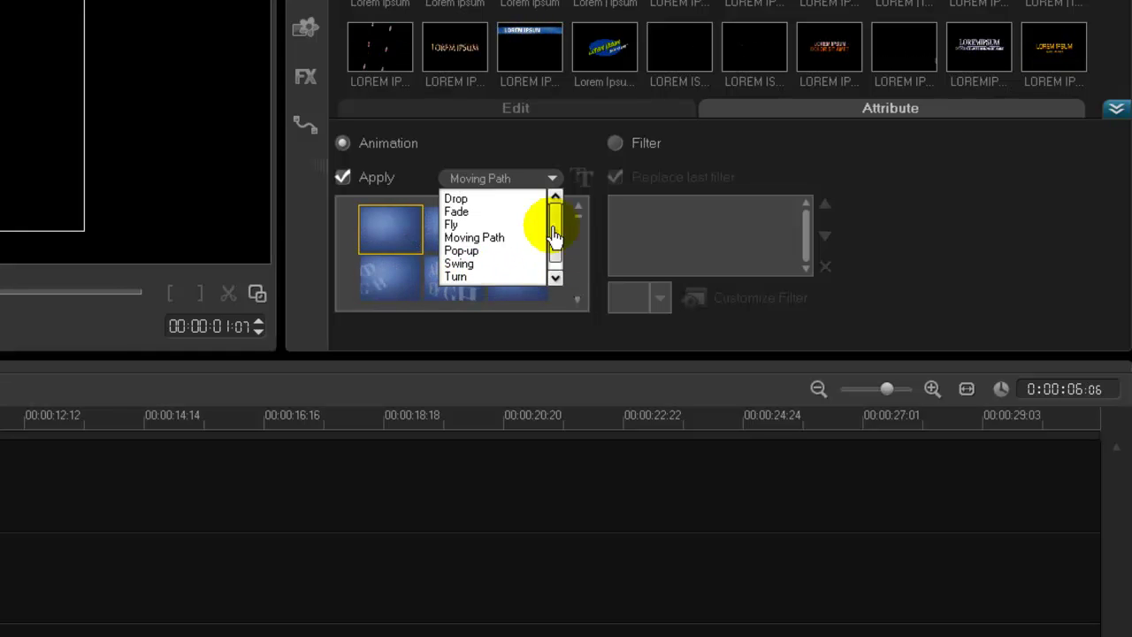
pyautogui.click(478, 213)
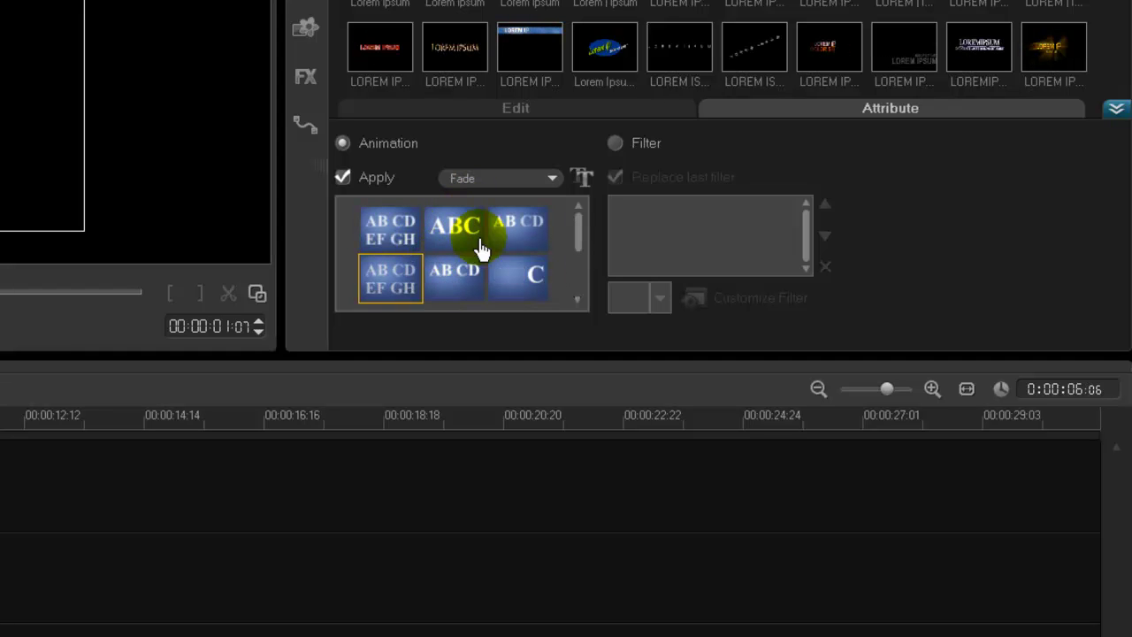
# - Apply the second preset of the Fade animation to the title and preview the clip
pyautogui.click(455, 244)
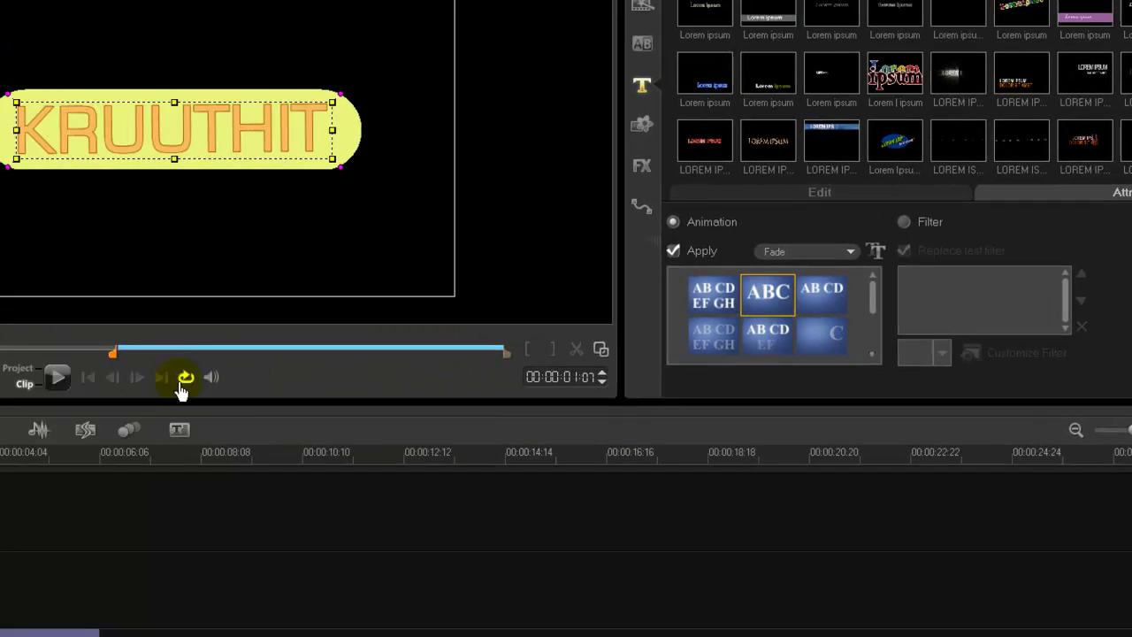
pyautogui.click(221, 392)
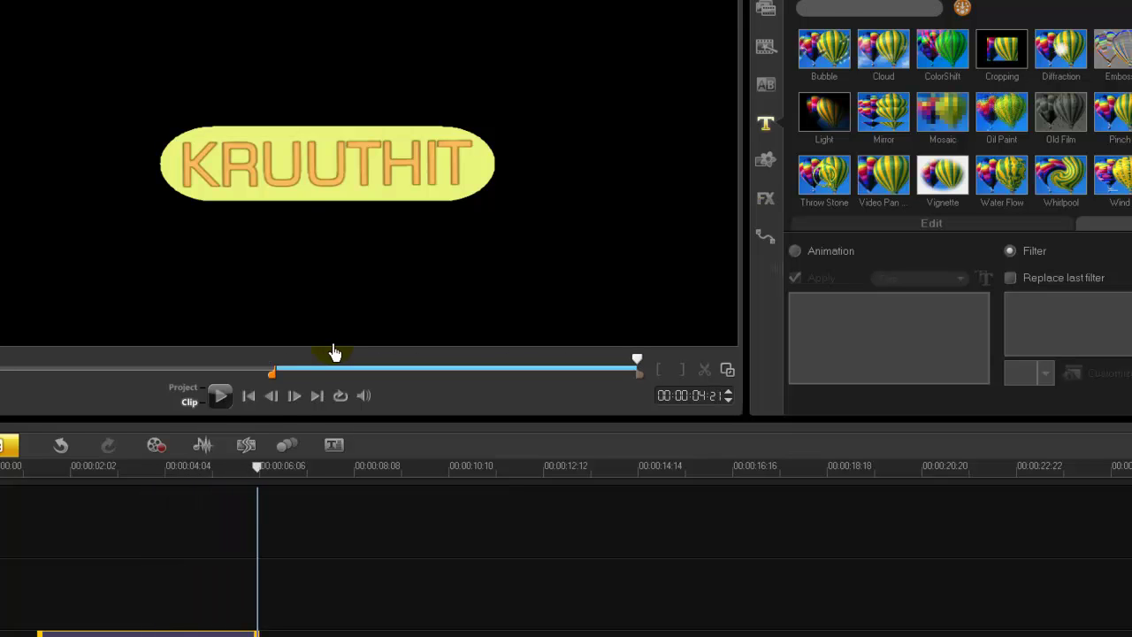
pyautogui.click(220, 394)
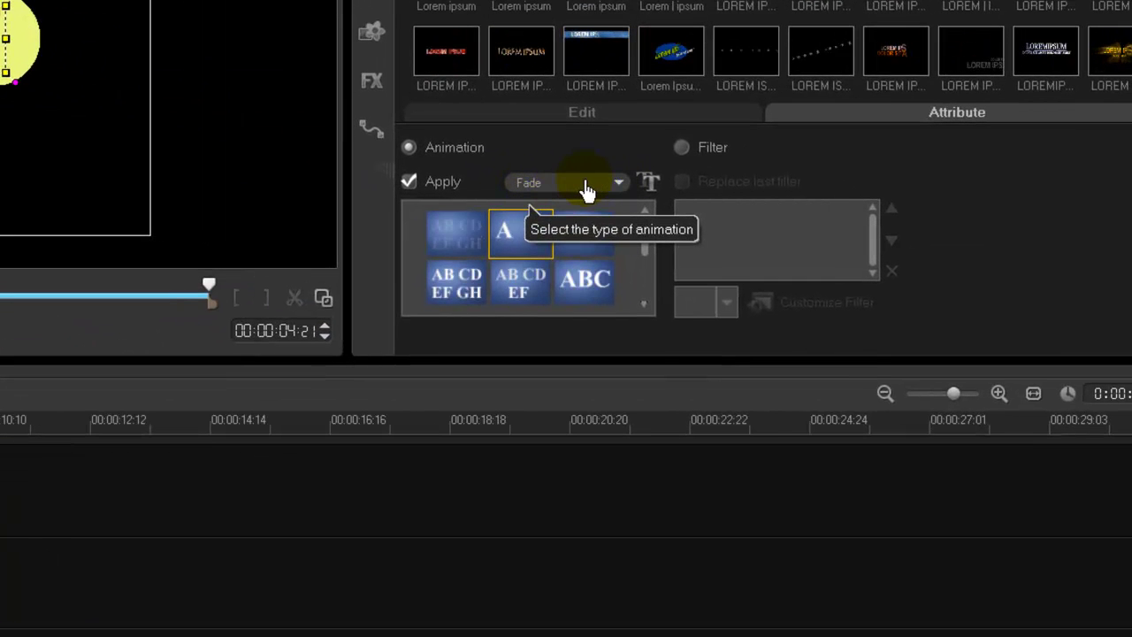
# - Try Word and Line as the fade animation's unit, return it to Character, review the pause options, and cancel the customization
pyautogui.click(649, 186)
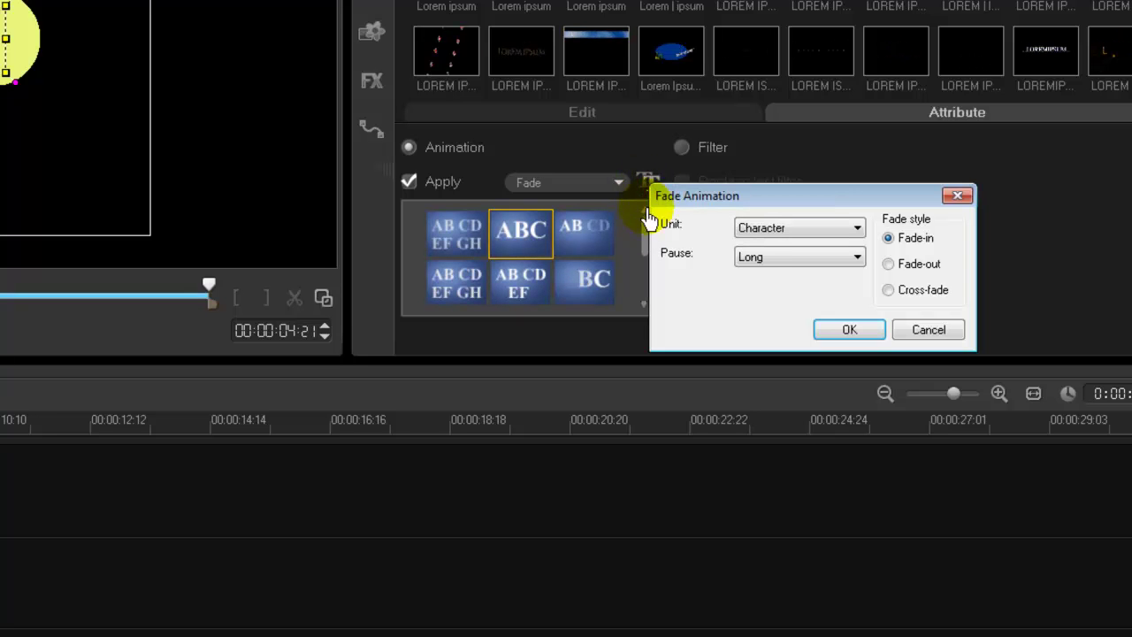
pyautogui.click(765, 231)
pyautogui.click(789, 232)
pyautogui.click(768, 259)
pyautogui.click(784, 237)
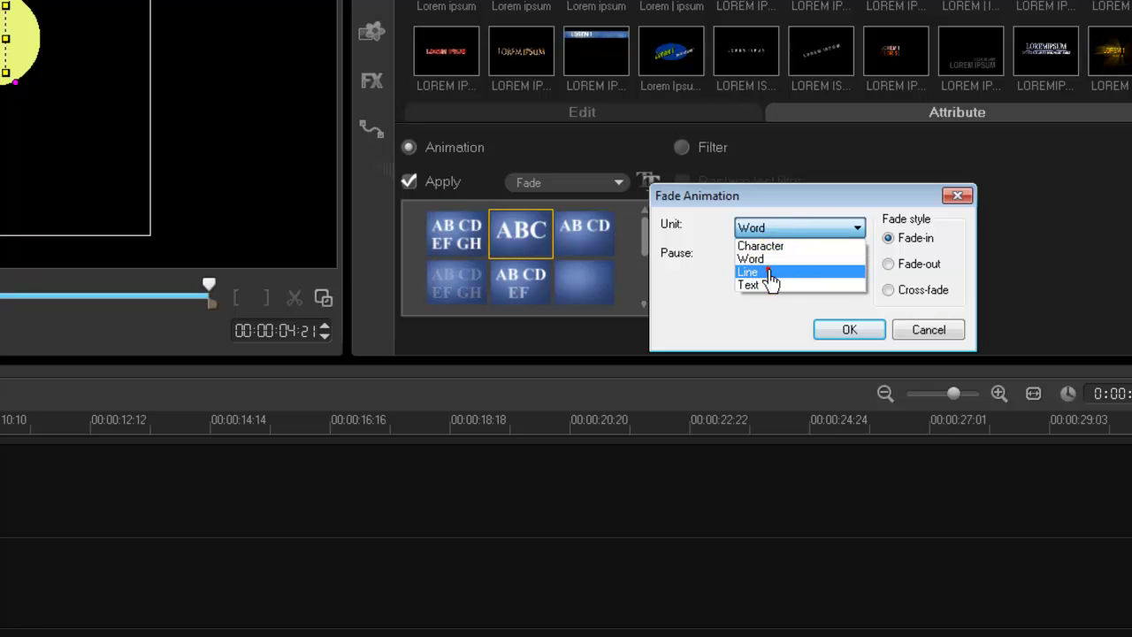
pyautogui.click(769, 270)
pyautogui.click(782, 231)
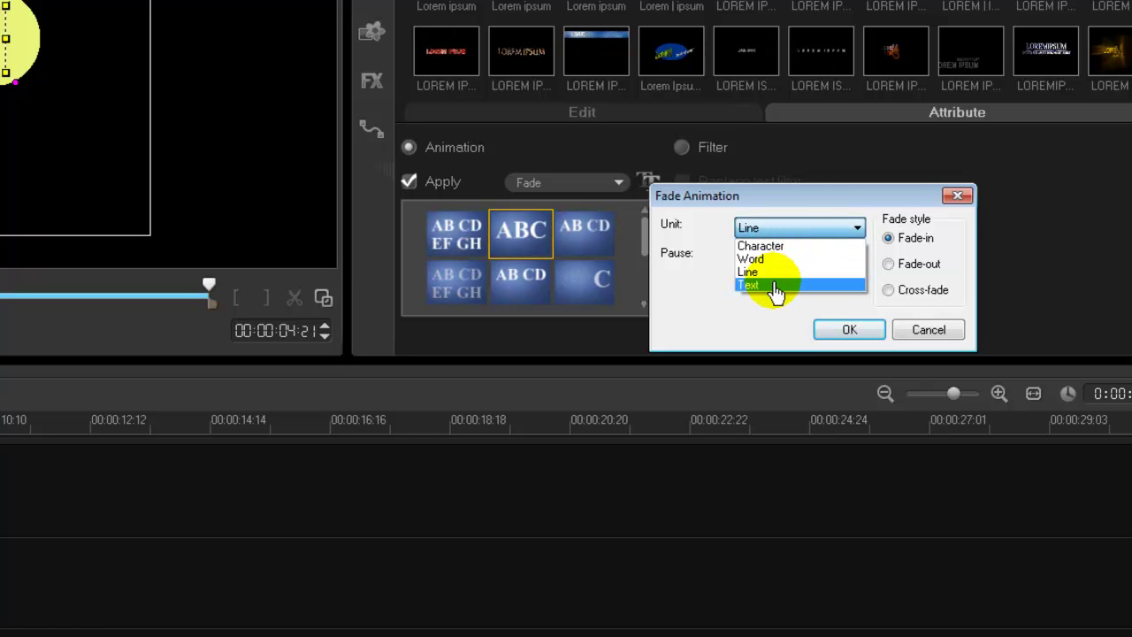
pyautogui.click(772, 229)
pyautogui.click(761, 246)
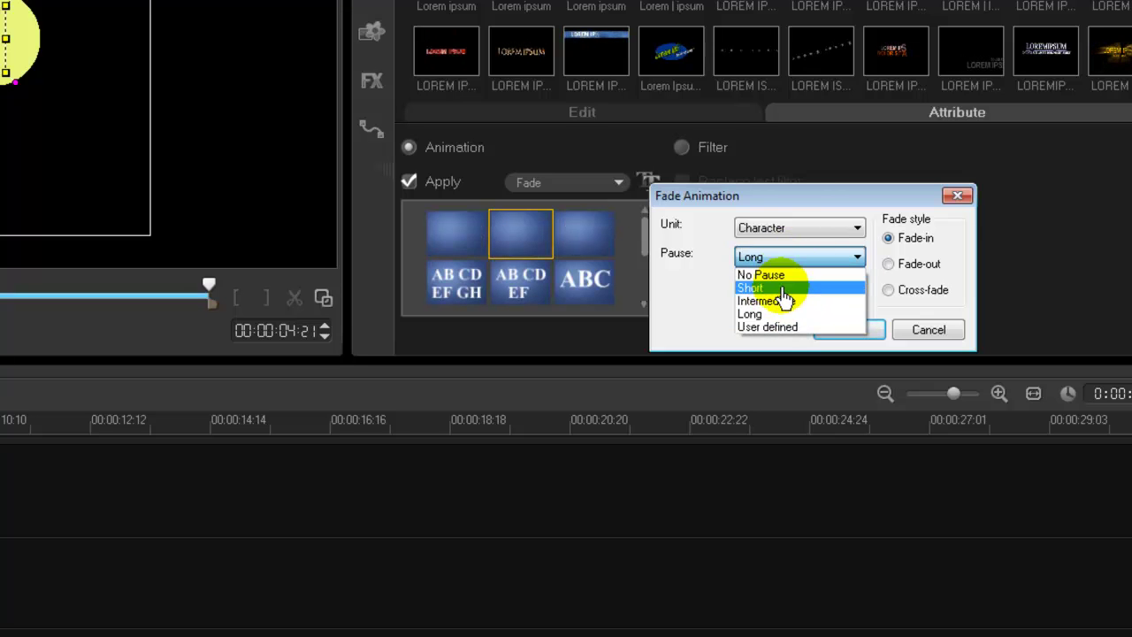
pyautogui.click(807, 210)
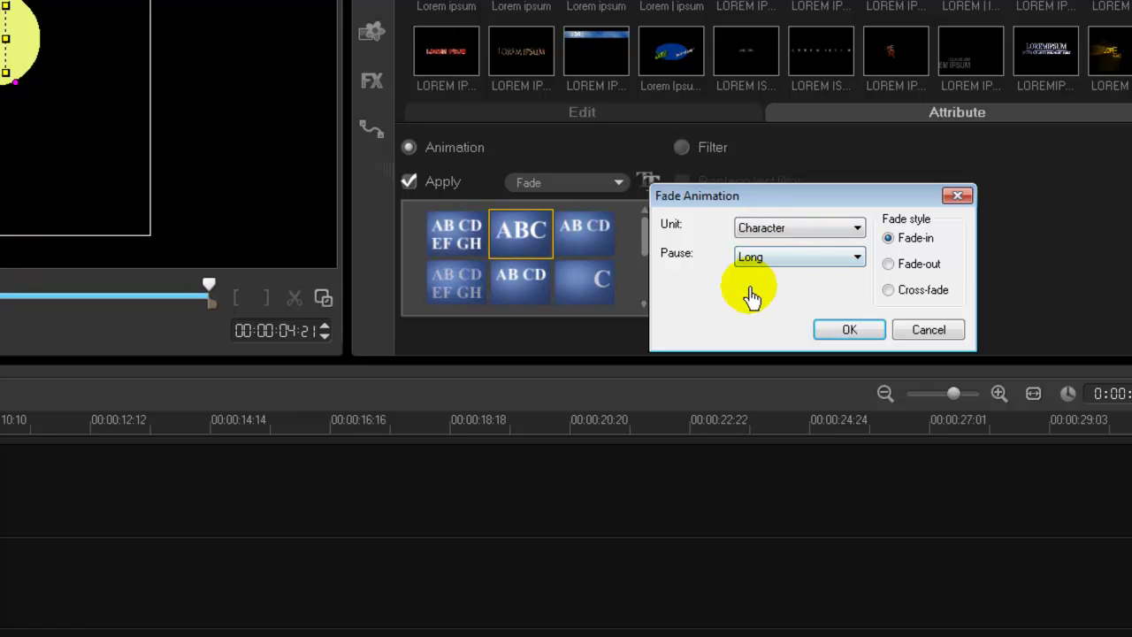
pyautogui.click(929, 329)
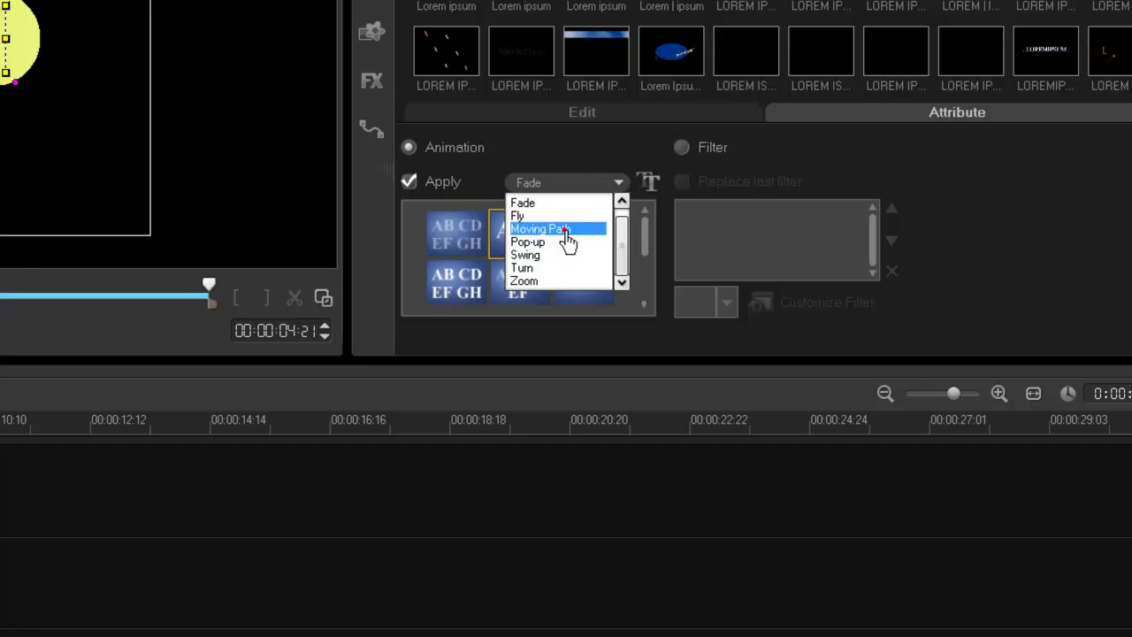
# - Try the Moving Path animation, switch the title to Pop-up, and review its customization options without changing them
pyautogui.click(565, 230)
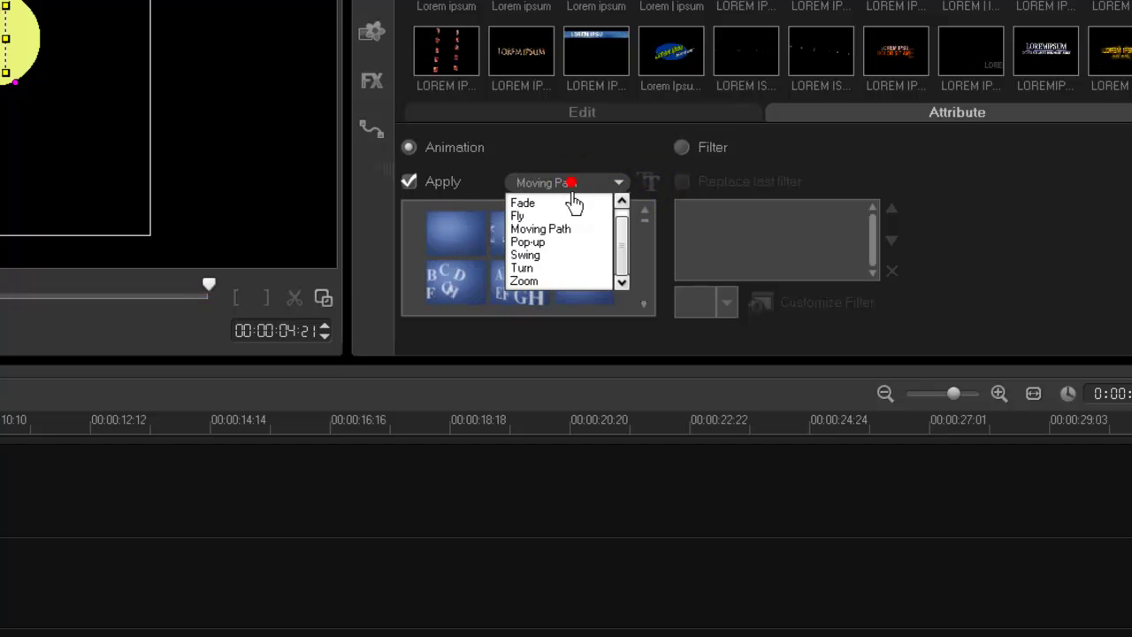
pyautogui.click(650, 187)
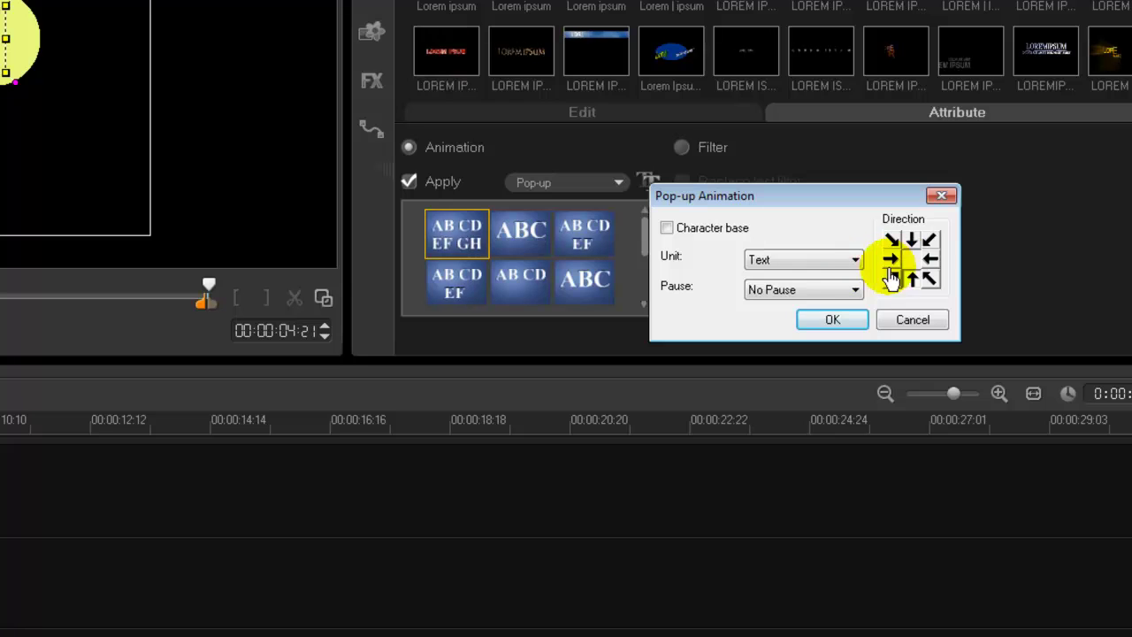
pyautogui.click(895, 319)
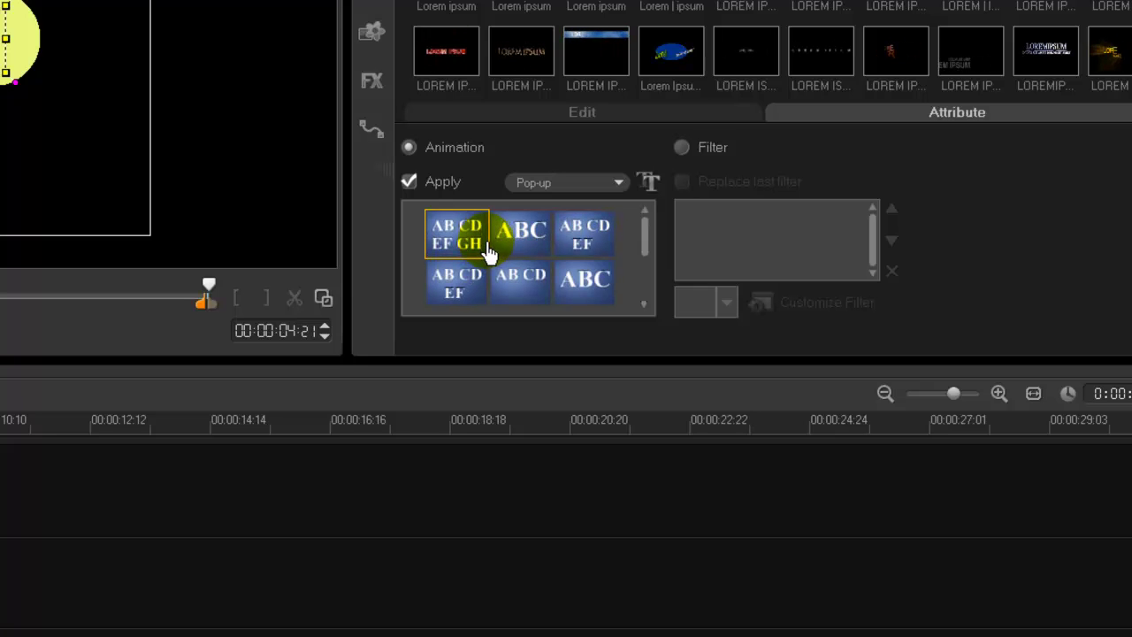
# - Switch the title's attributes from animation to filters, apply the Wind filter to the title clip, and preview it
pyautogui.click(683, 147)
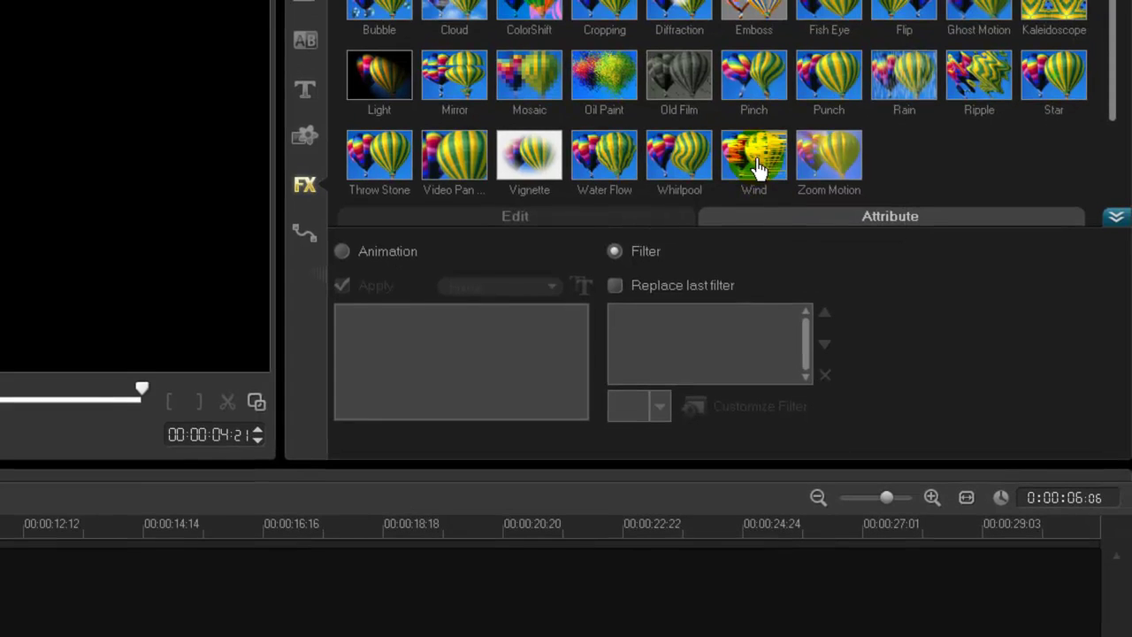
pyautogui.click(783, 141)
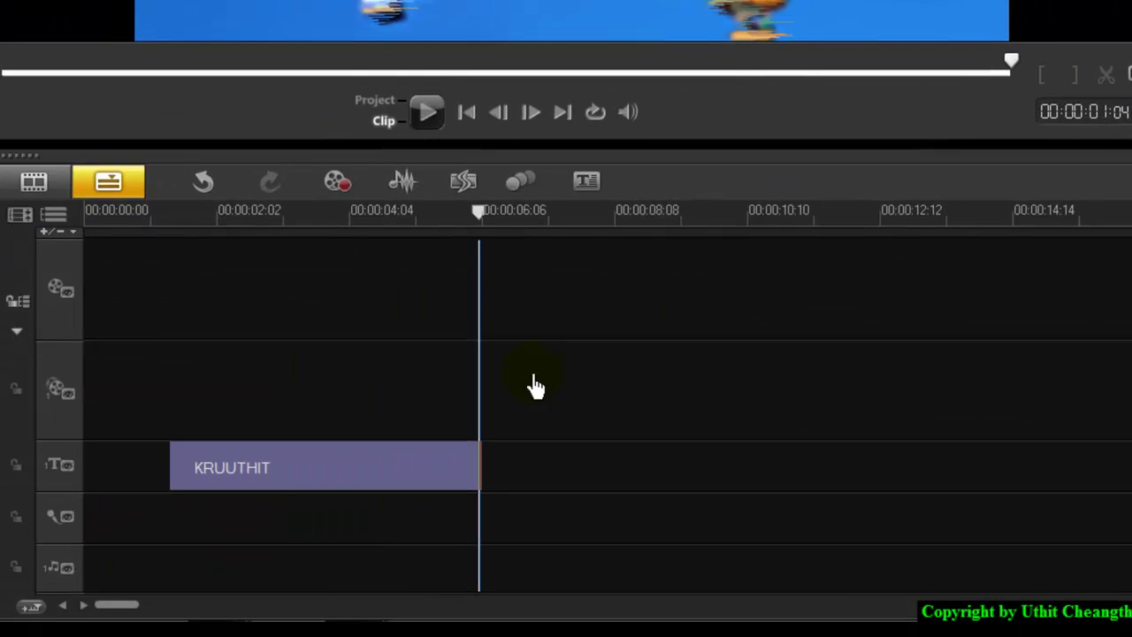
pyautogui.click(421, 466)
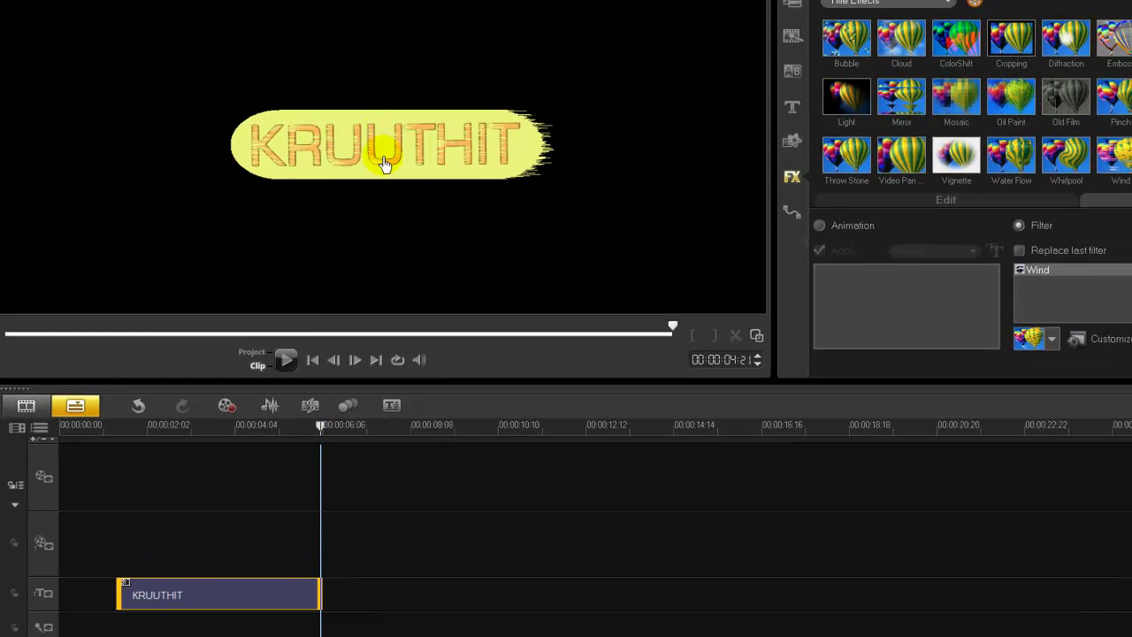
pyautogui.click(288, 360)
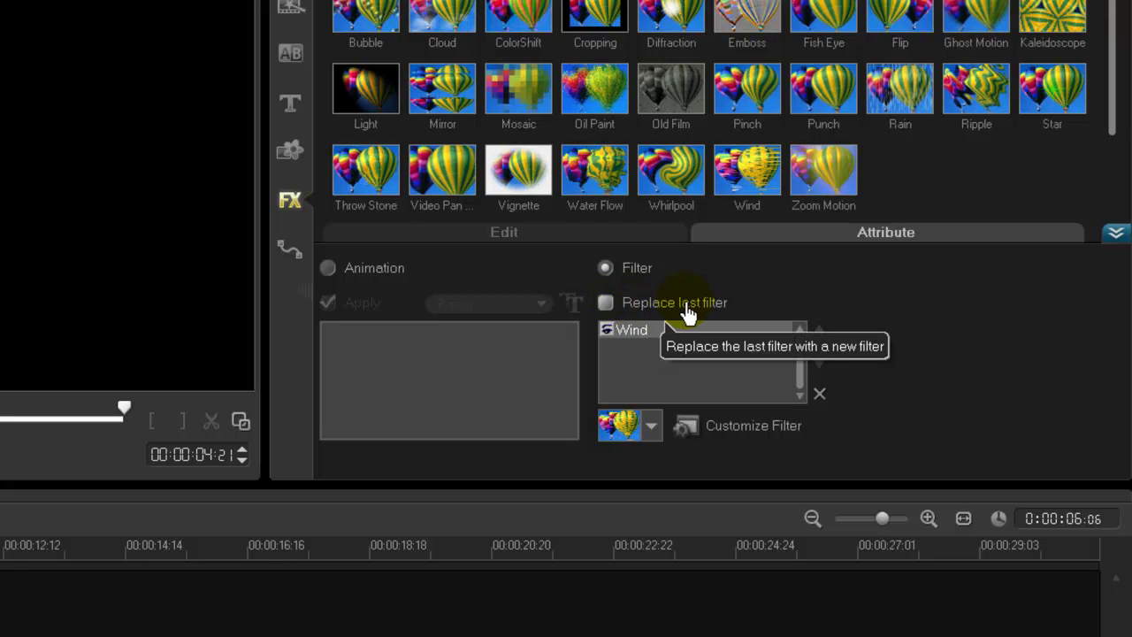
# - Add the Old Film filter to the title clip alongside Wind, and return from the web browser to Corel VideoStudio Pro
pyautogui.click(670, 93)
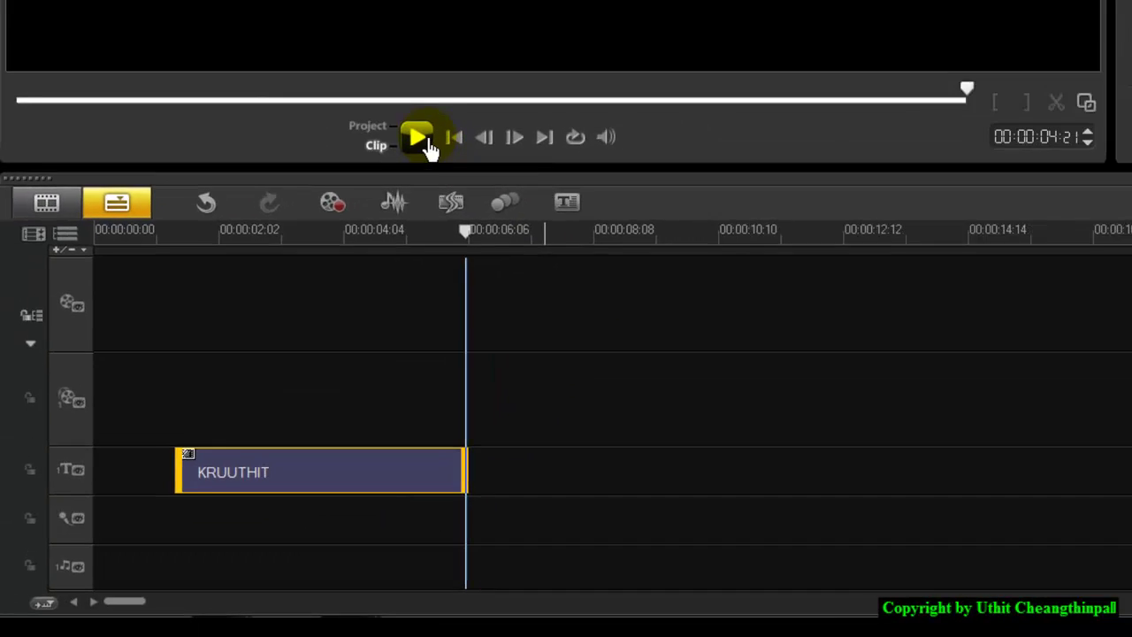
pyautogui.click(473, 70)
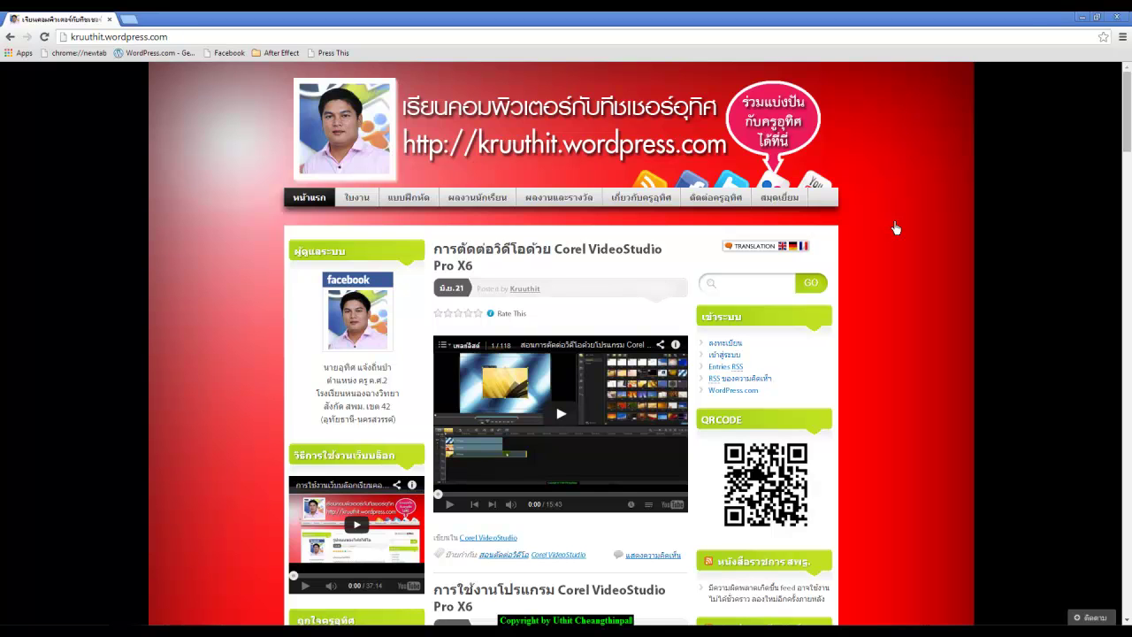
pyautogui.click(1083, 18)
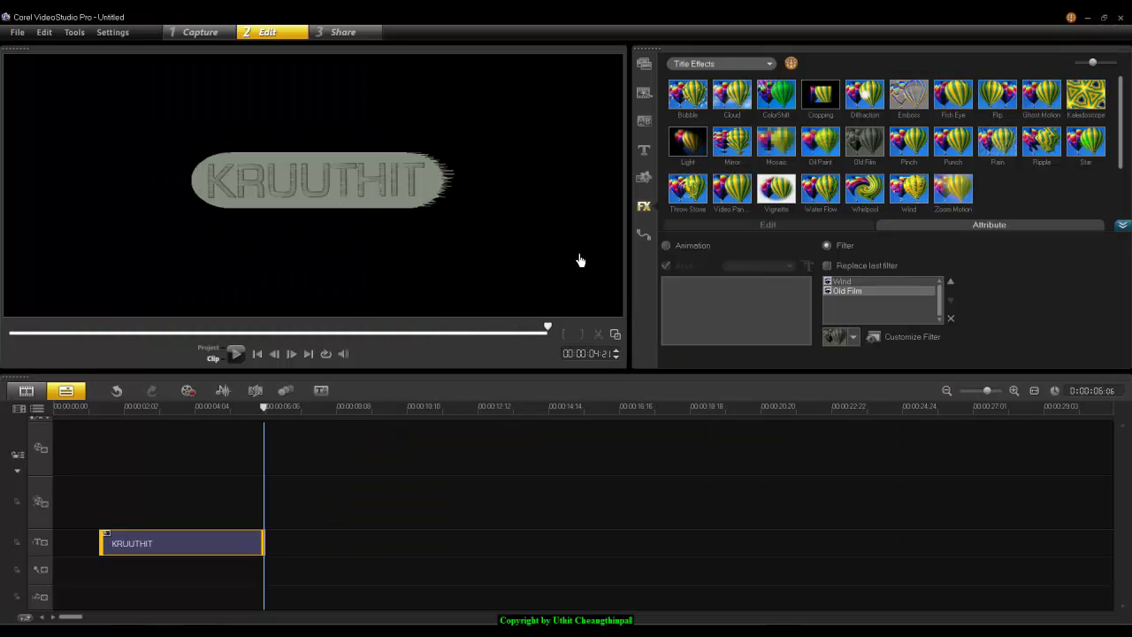